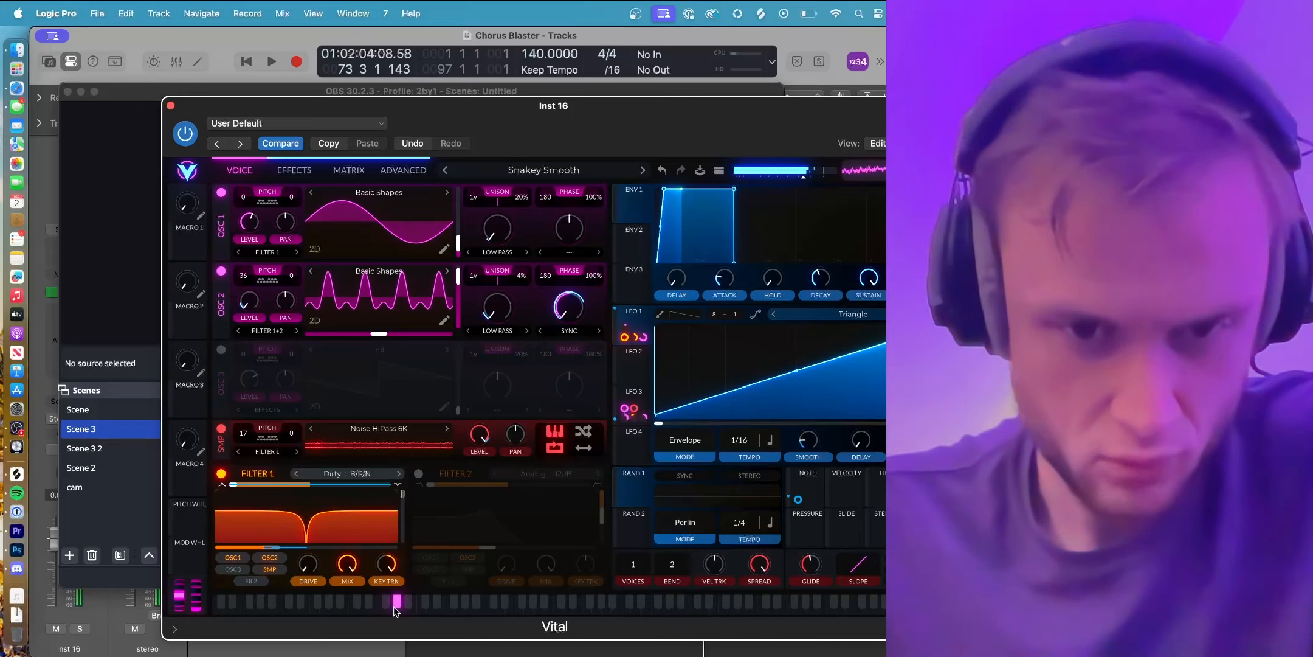
Check the active effects, and turn off oscillators 1 and 2 to audition the noise sample alone.
left_click(306, 174)
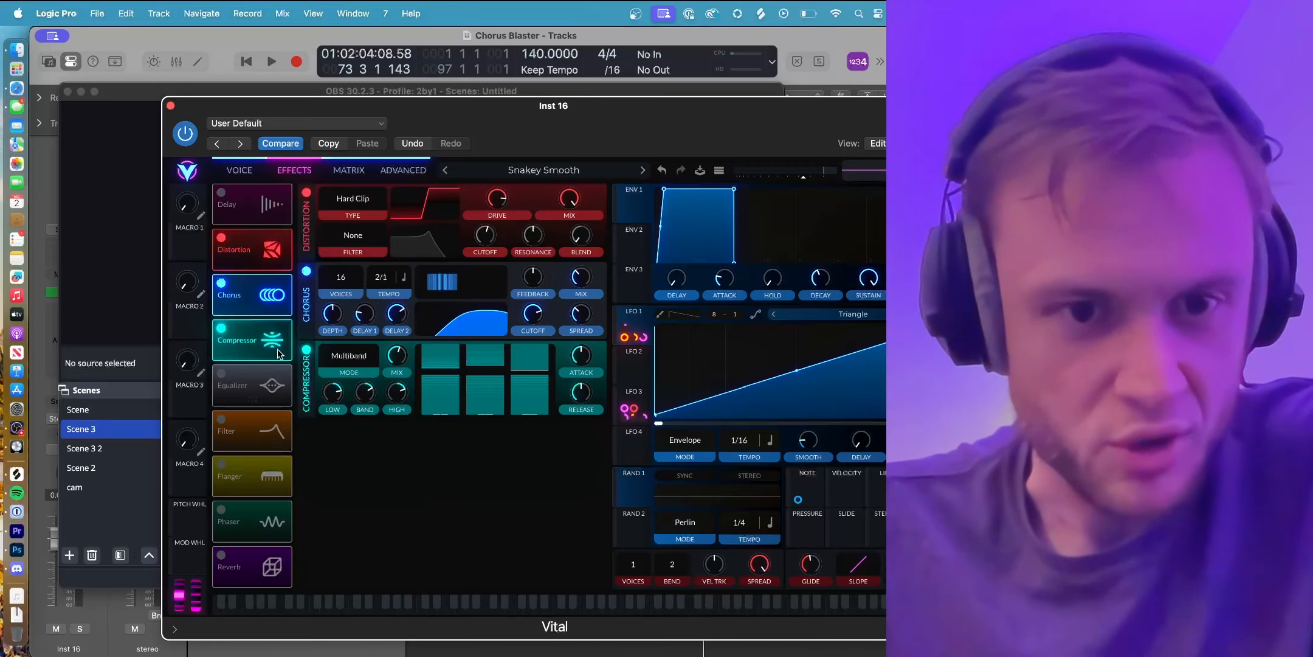
left_click(239, 170)
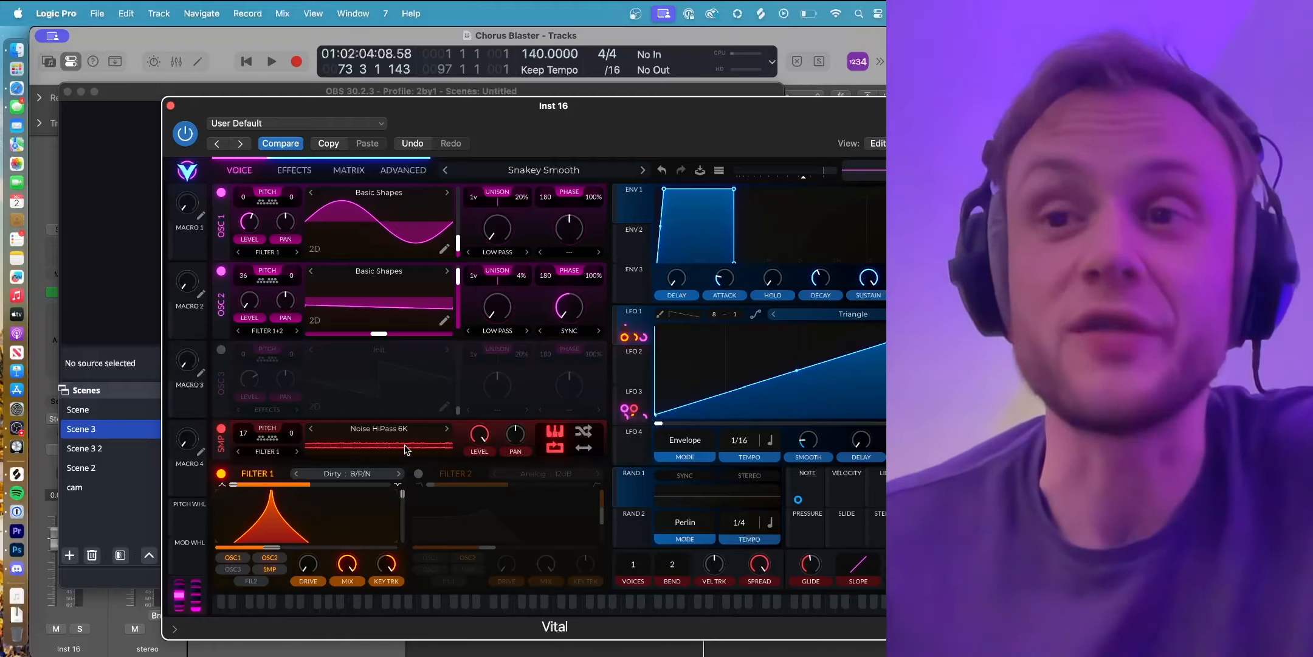
left_click(221, 271)
left_click(221, 193)
left_click(437, 602)
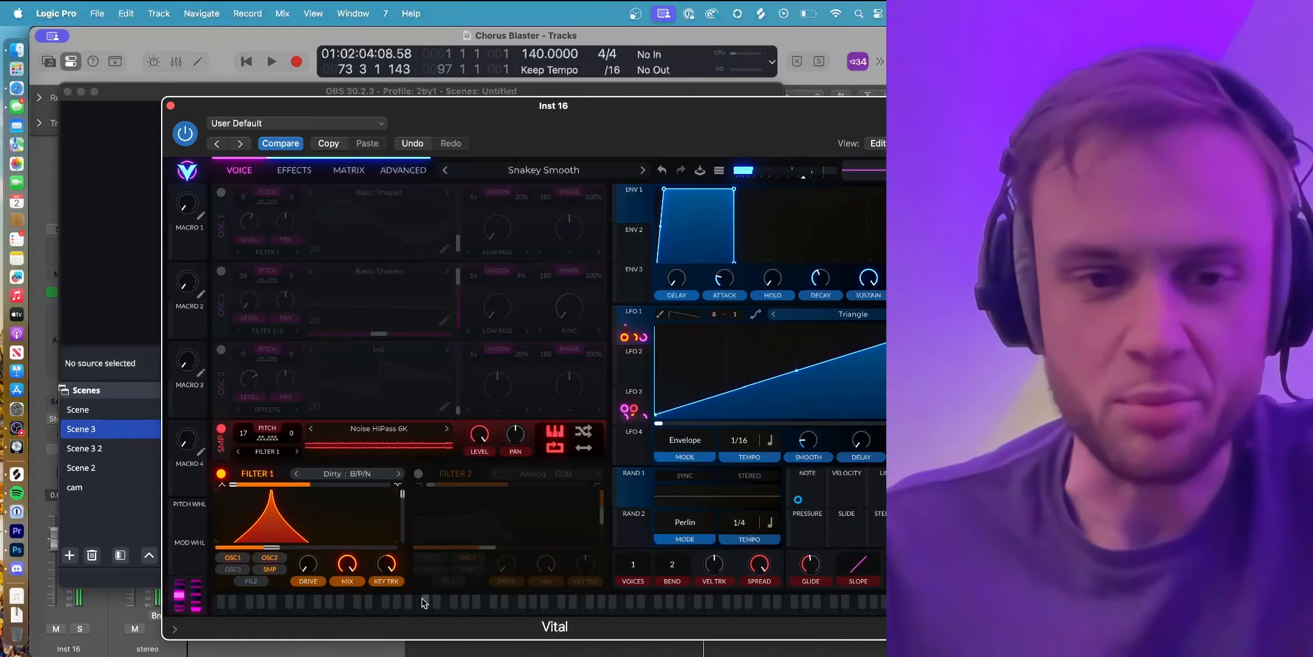
Bypass Filter 1 to hear the raw noise sample, and restore the filter and both oscillators.
left_click(221, 474)
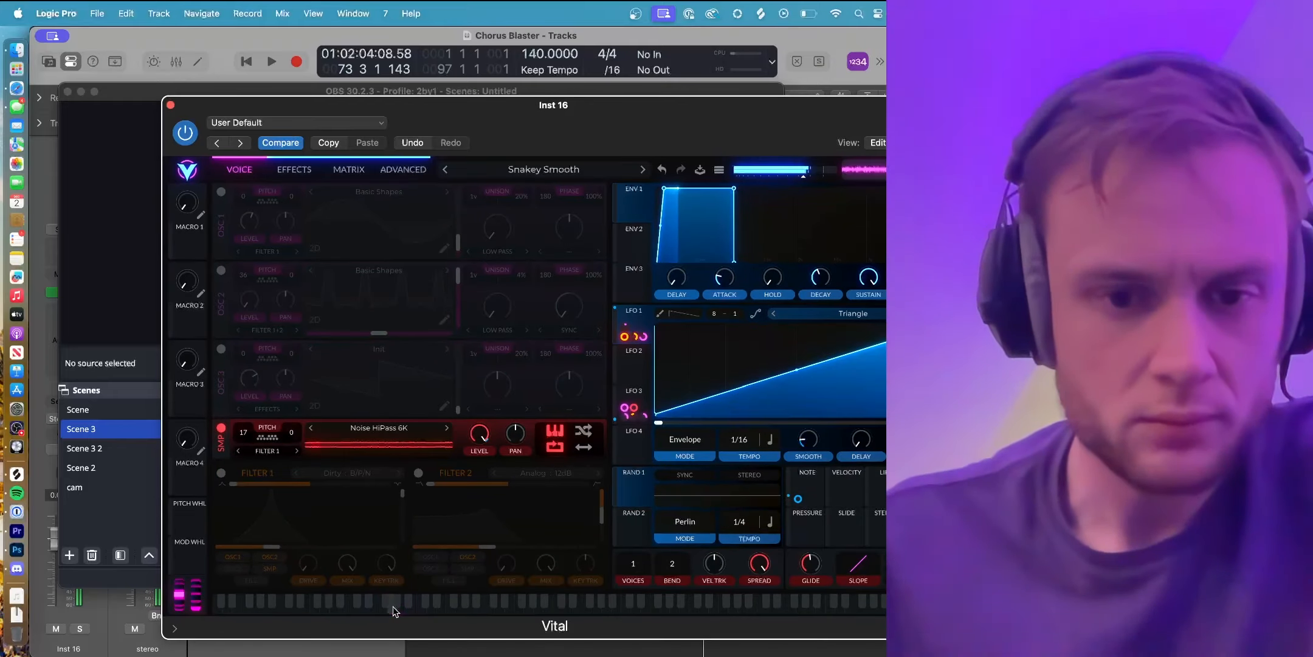
left_click(221, 474)
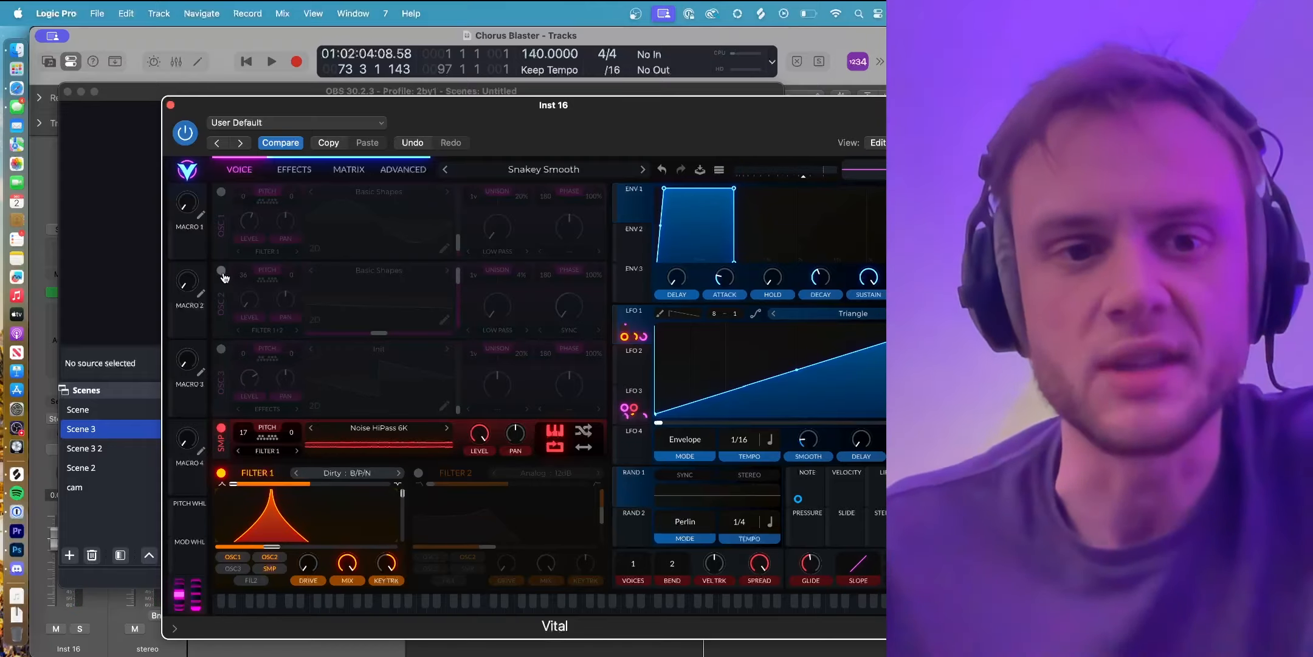
left_click(222, 271)
left_click(222, 192)
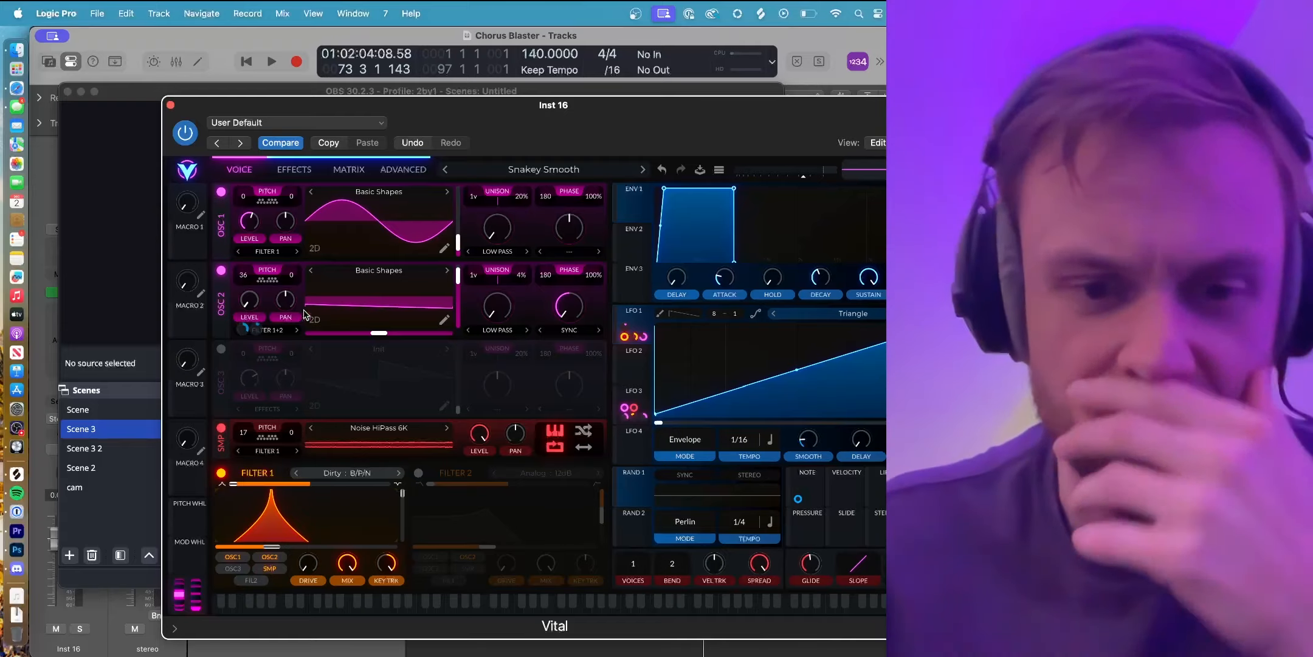
Play the full patch and bypass the distortion effect to compare the sound on the same kind of notes.
left_click(433, 610)
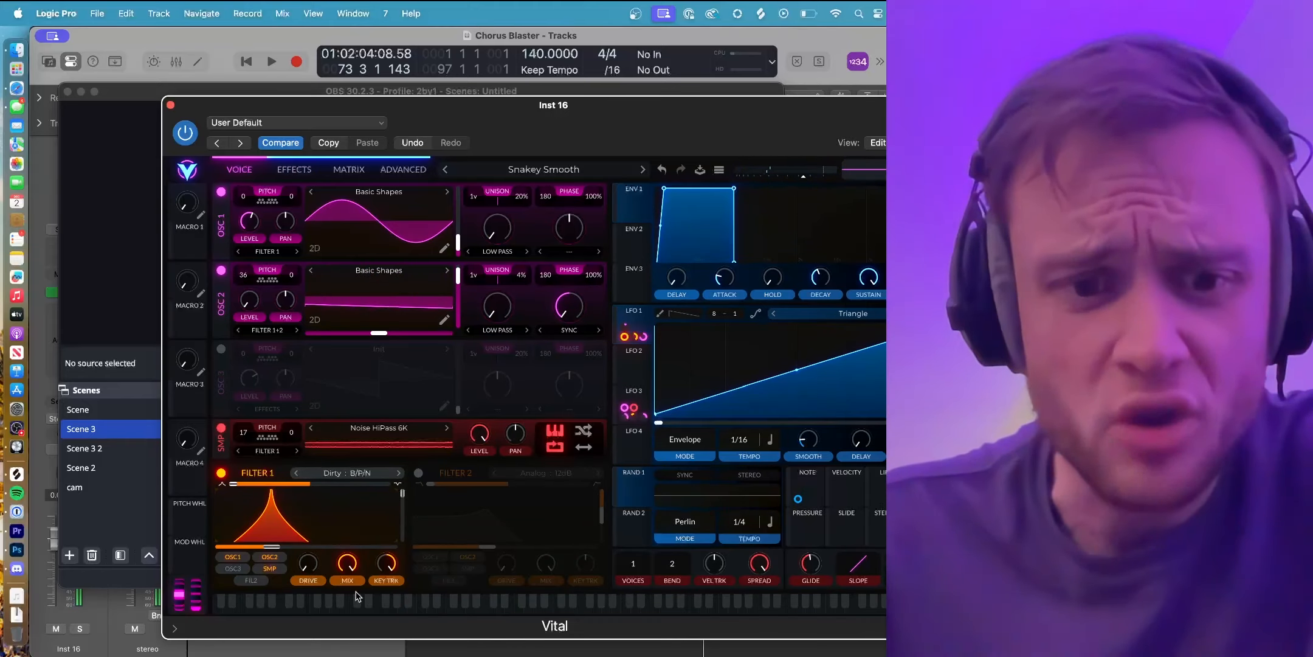
left_click(357, 608)
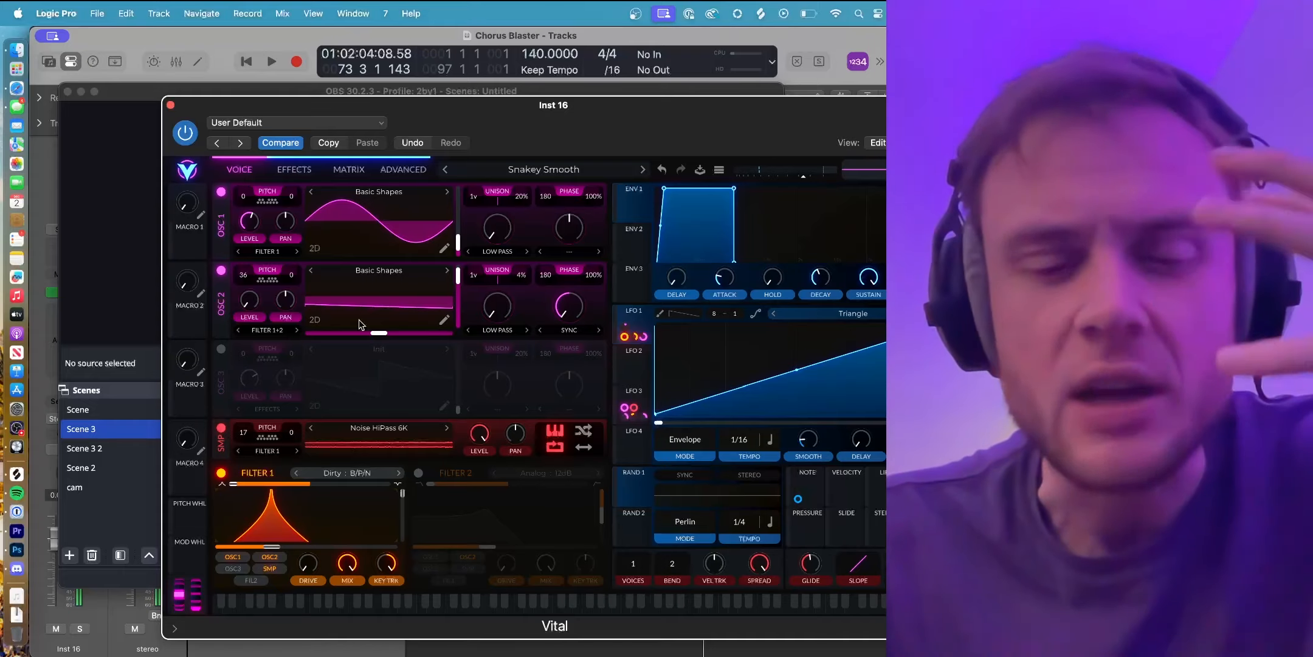
left_click(297, 170)
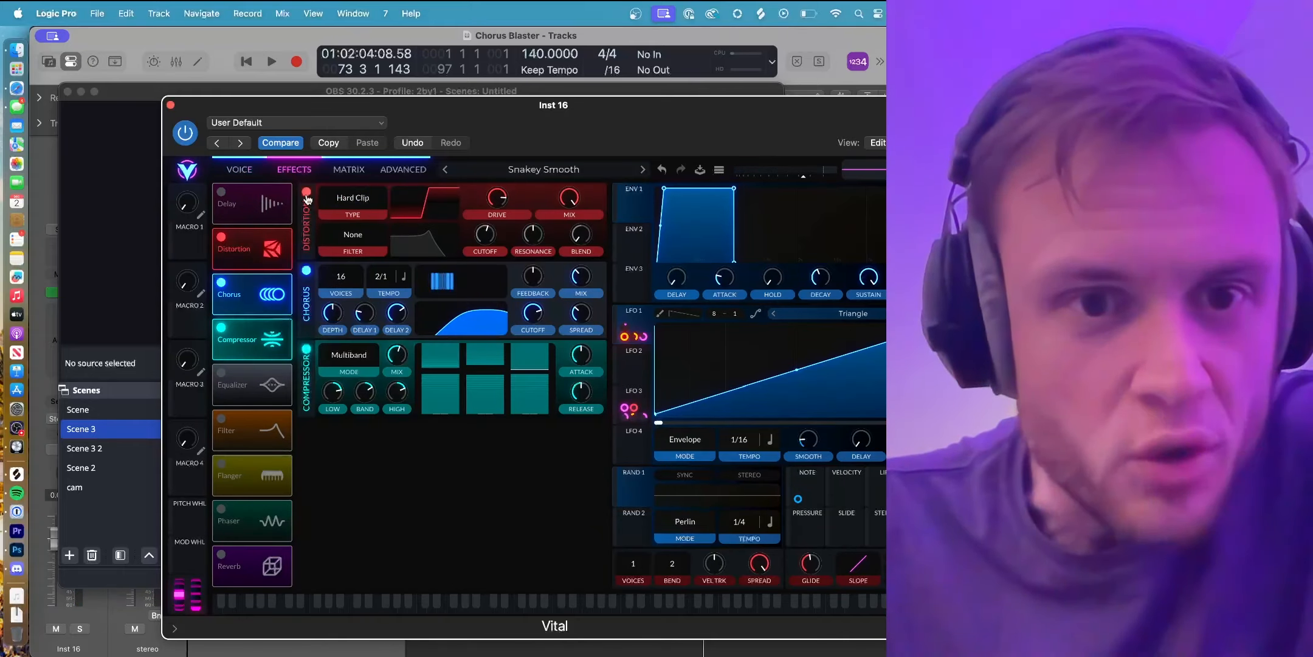
left_click(307, 194)
left_click(380, 605)
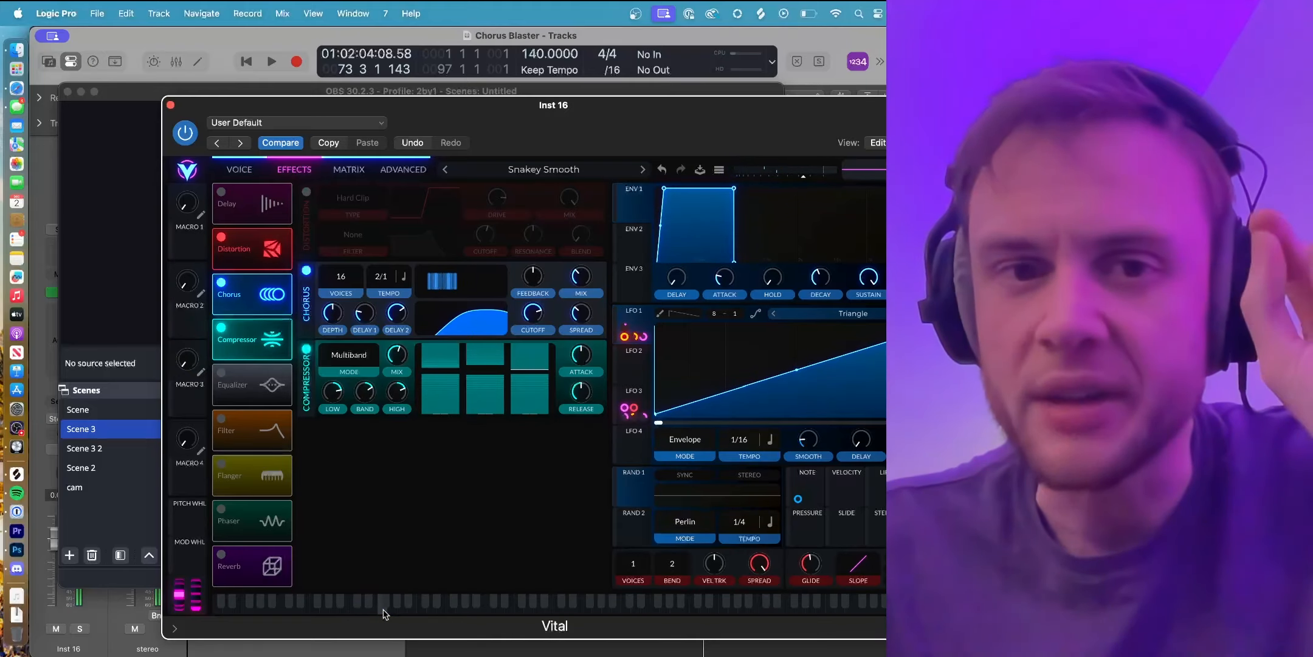
left_click(424, 611)
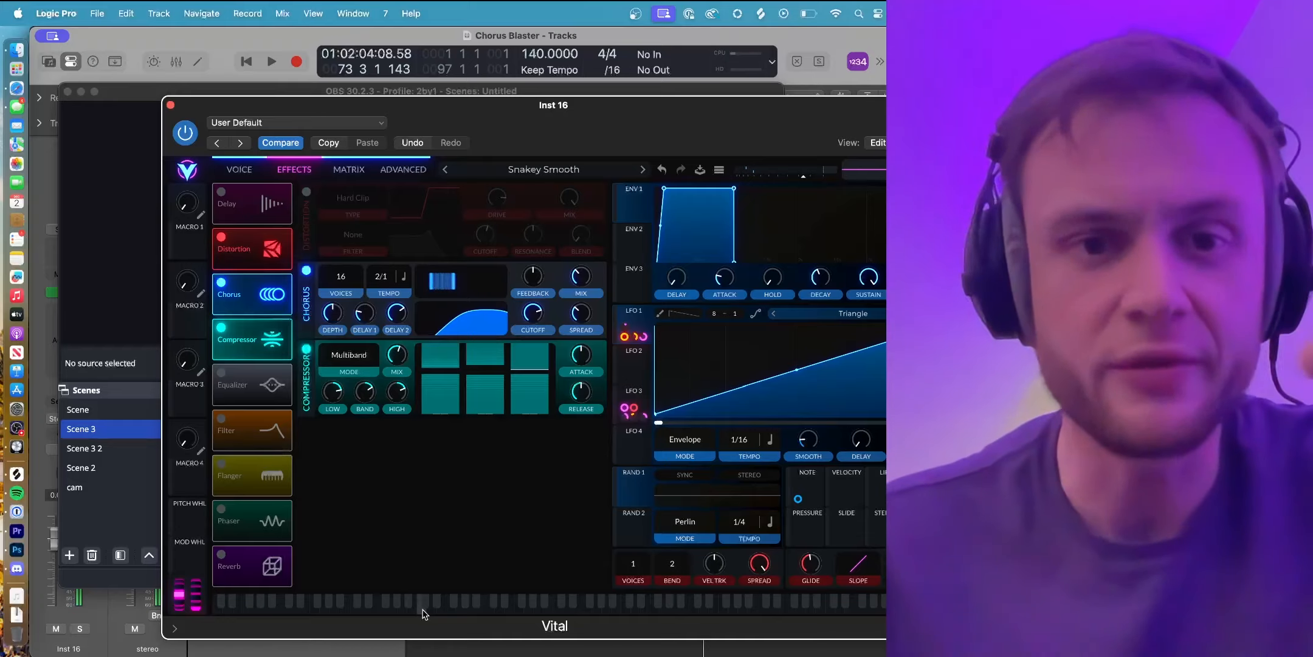
Switch off the chorus and compressor effects and play notes to audition the dry patch.
left_click(307, 271)
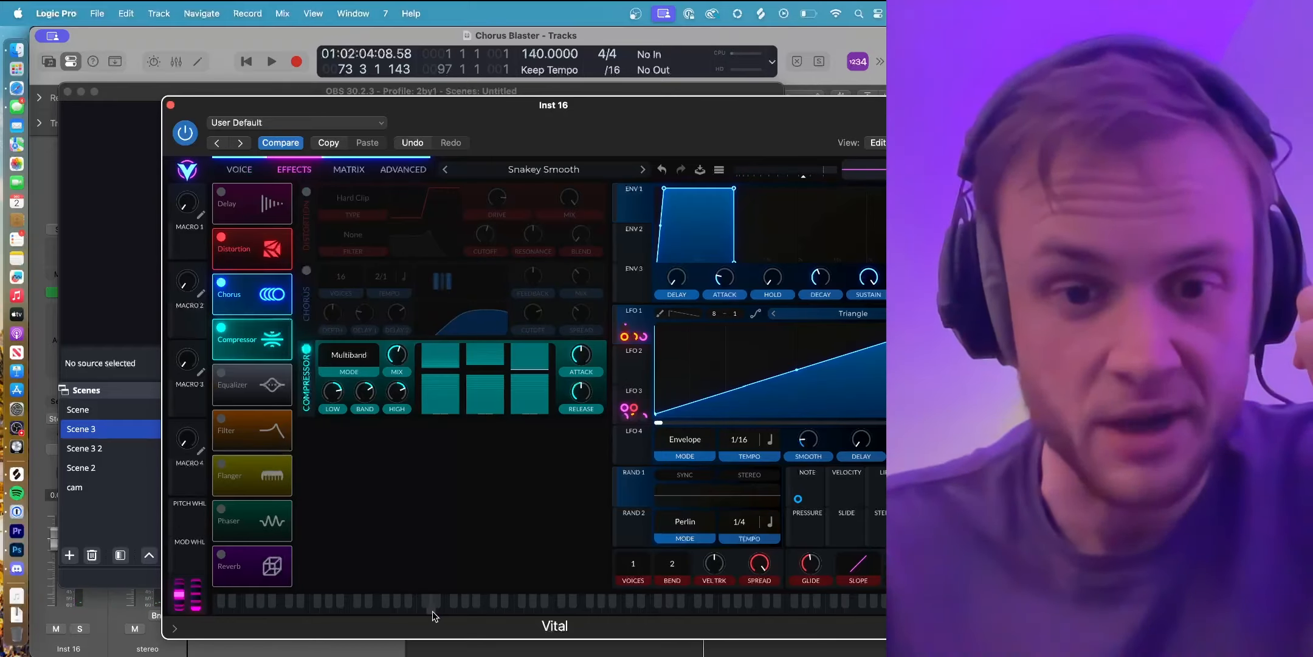
left_click(433, 611)
left_click(306, 349)
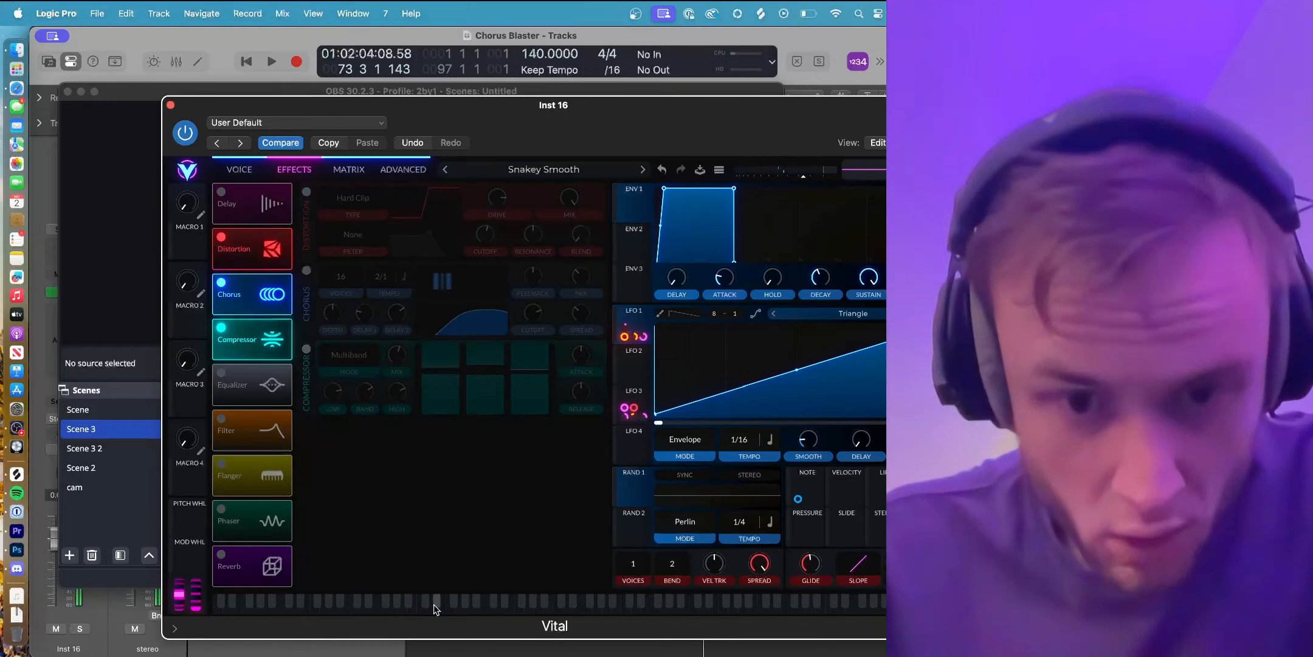
left_click(240, 170)
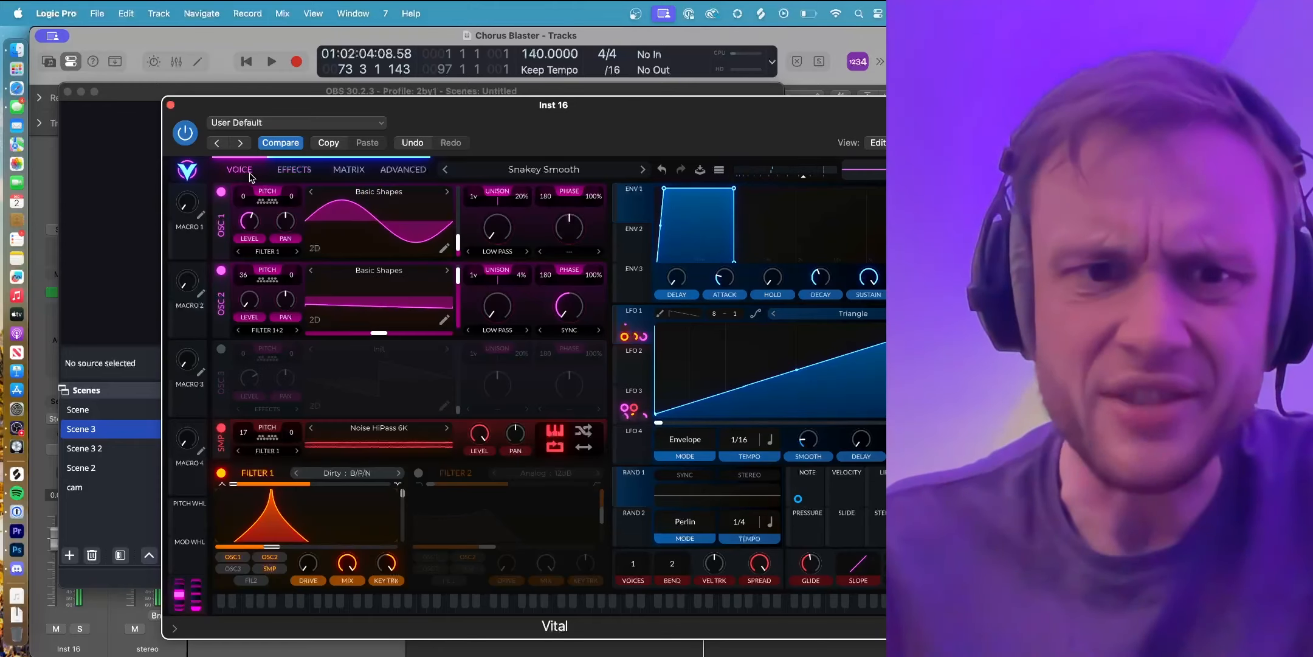
left_click(433, 608)
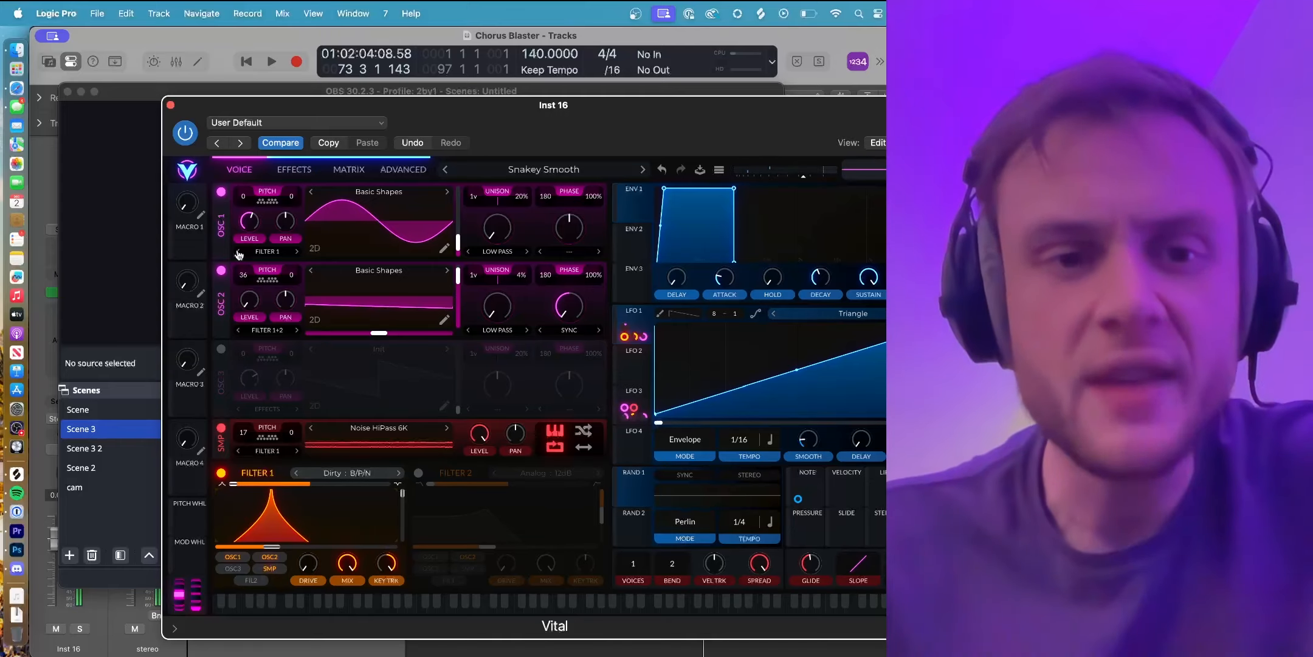
Turn off oscillator 2 and the noise sample, and play notes with oscillator 1 alone.
left_click(220, 272)
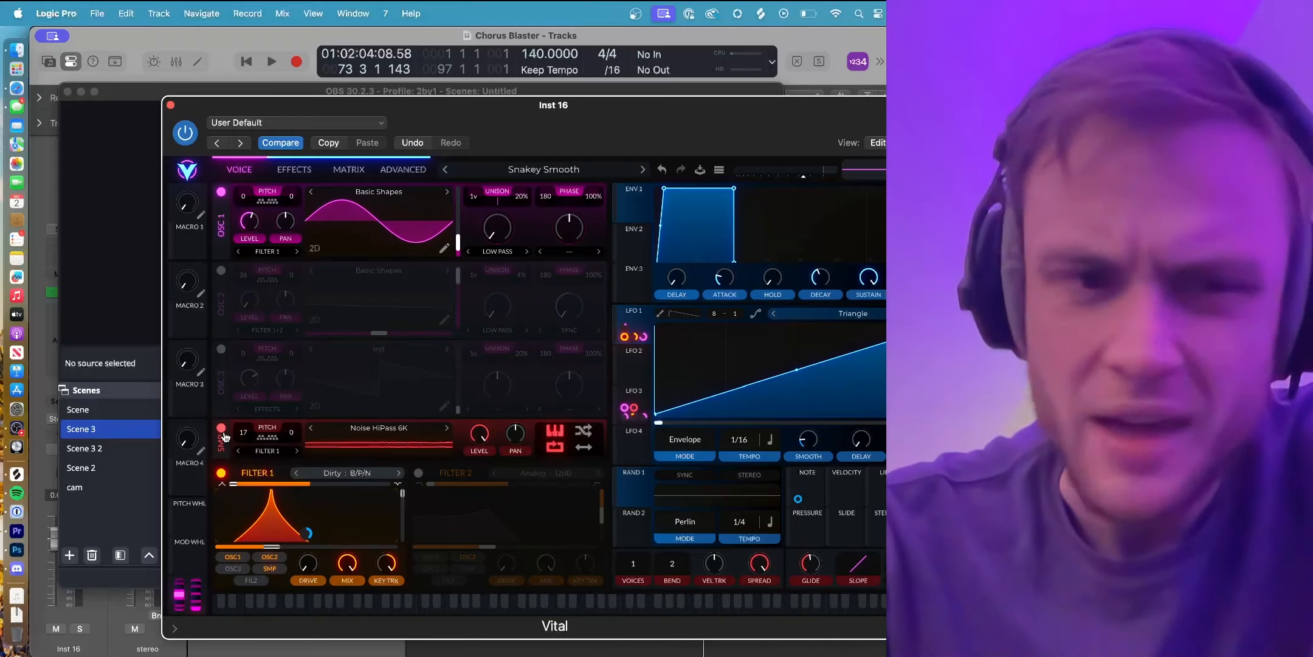
left_click(220, 430)
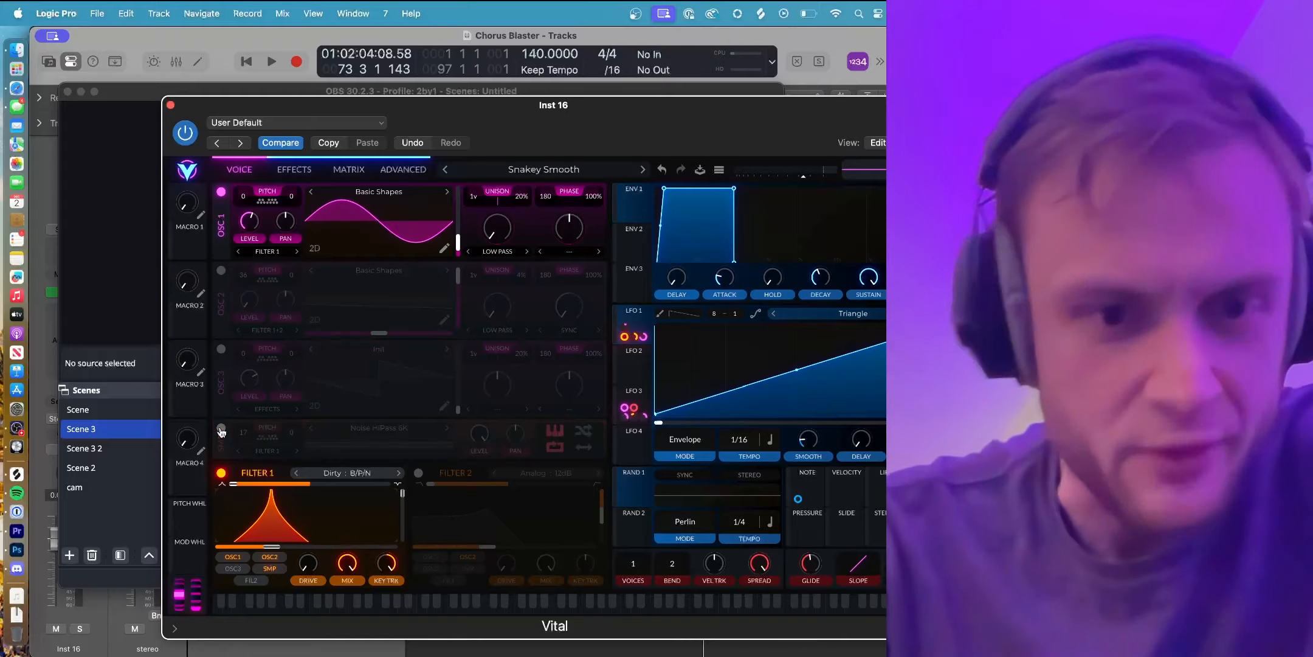
left_click(420, 607)
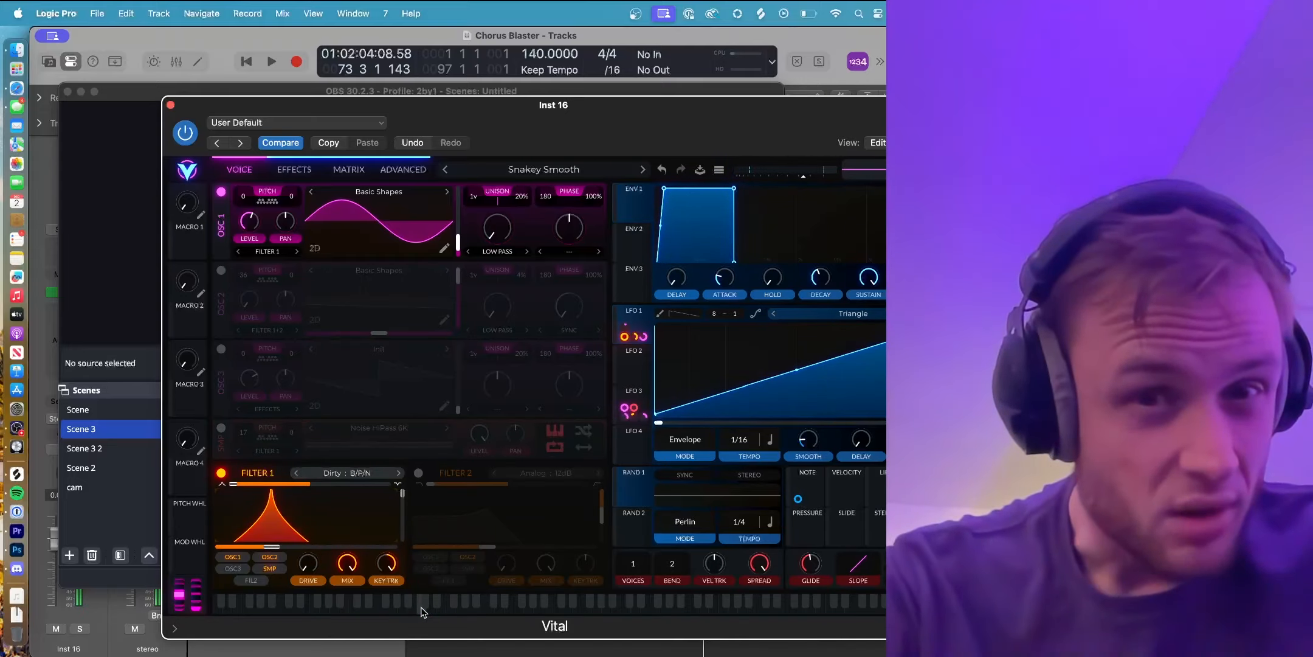
left_click(421, 607)
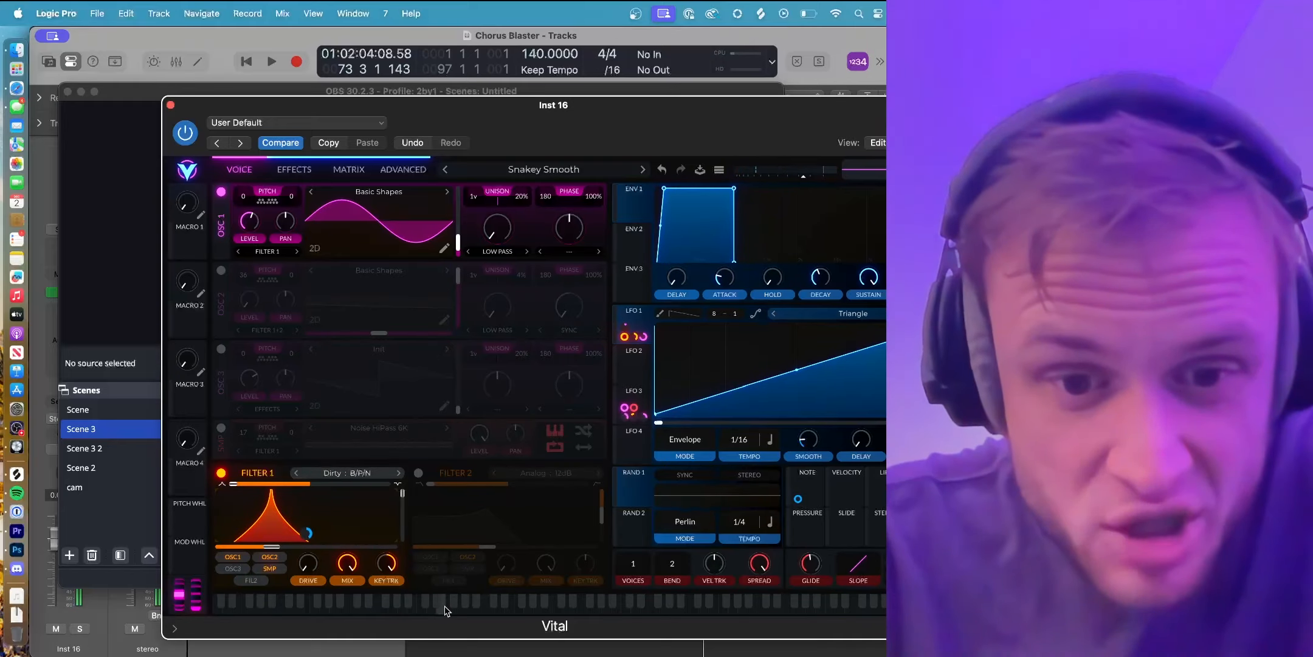
left_click(444, 606)
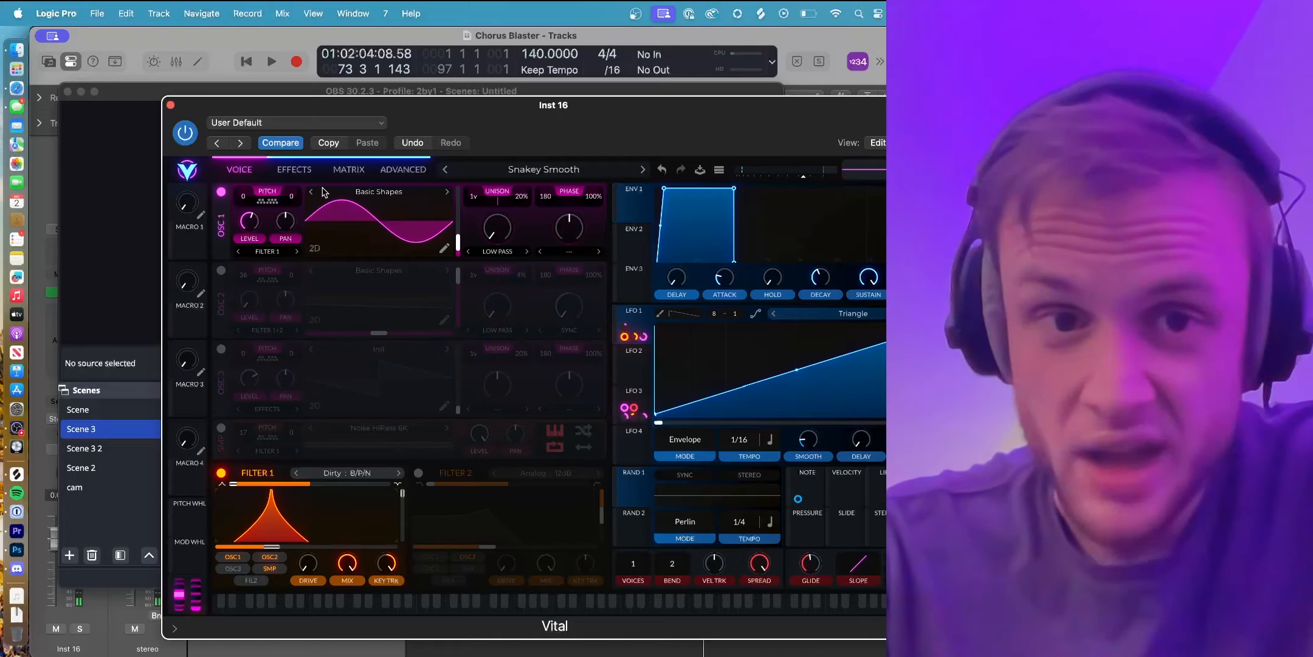
Compare oscillator 1 with Filter 1 bypassed and re-enabled by playing notes in both states.
left_click(295, 169)
left_click(240, 169)
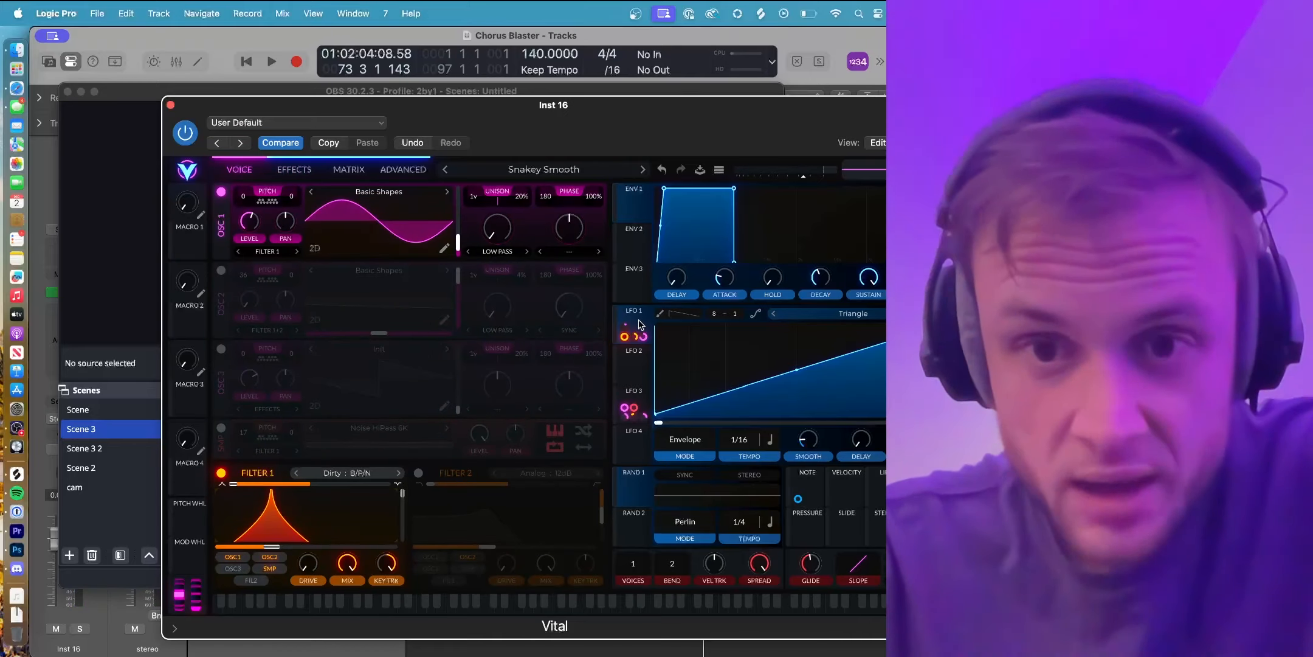
left_click(493, 602)
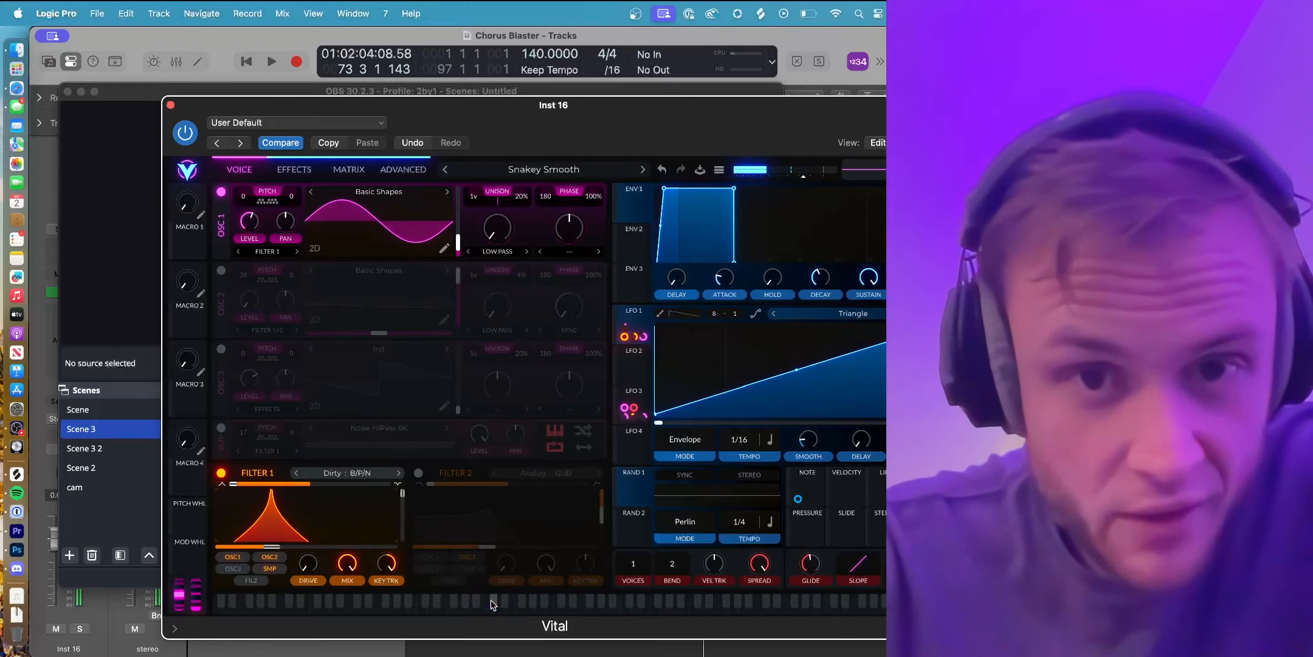
left_click(493, 602)
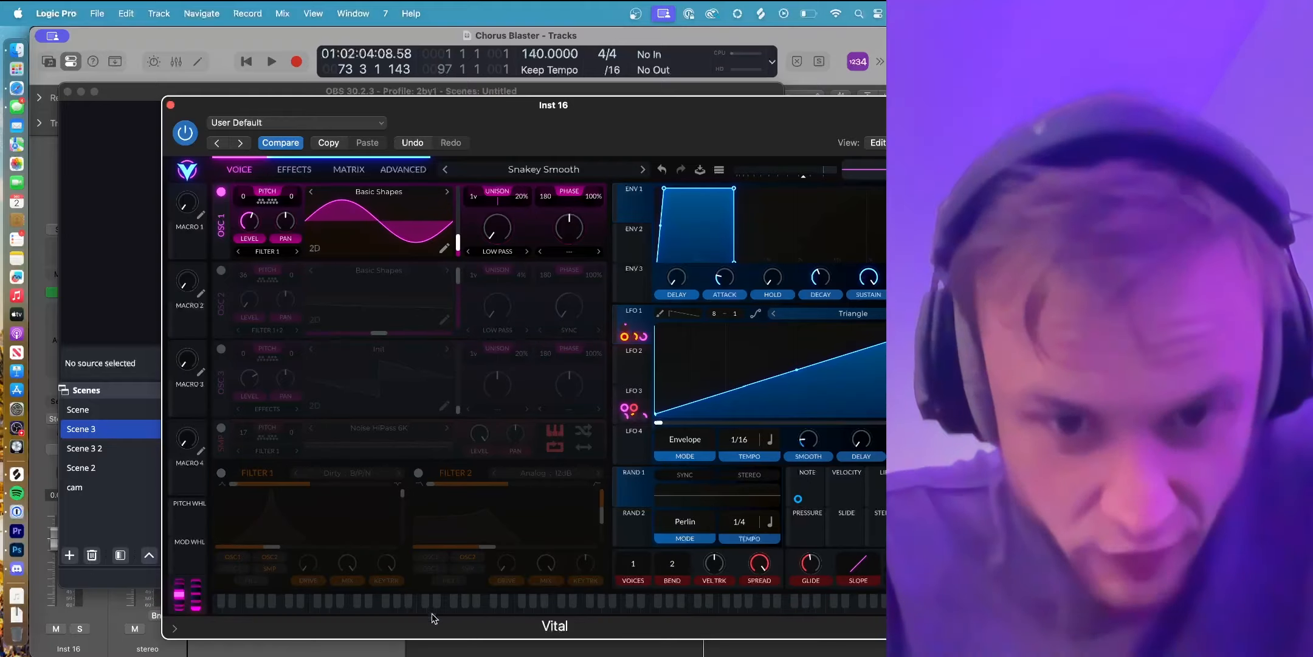
left_click(432, 613)
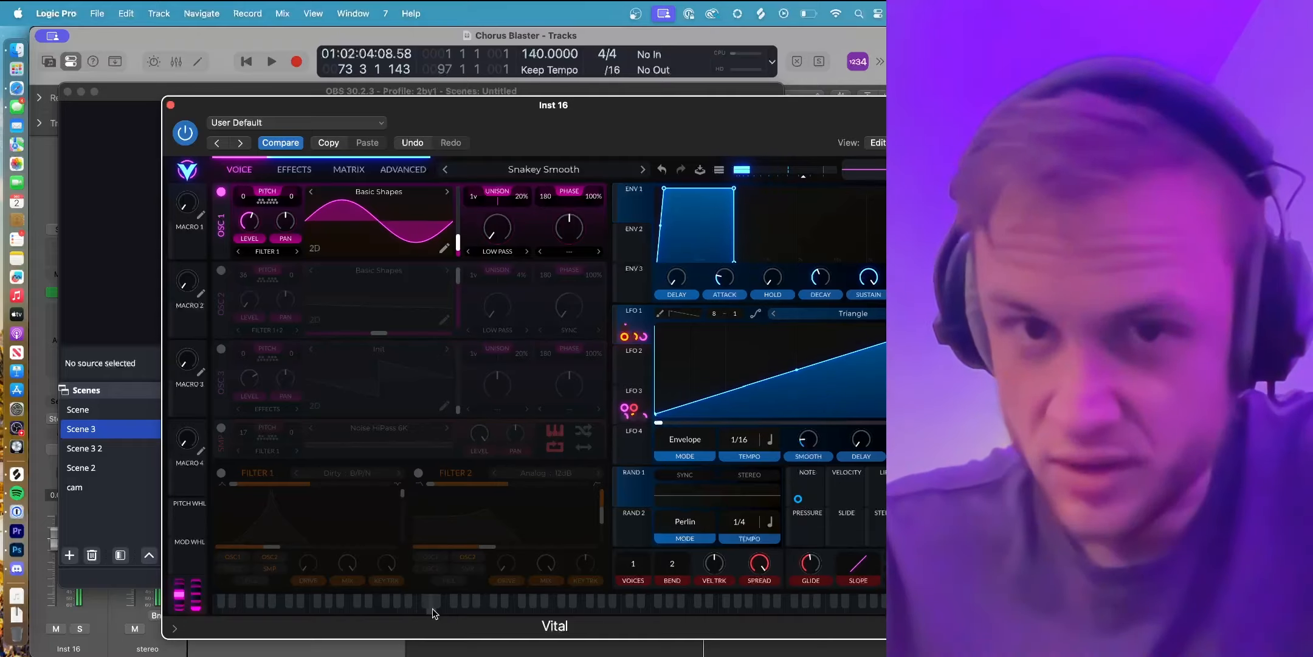
left_click(221, 472)
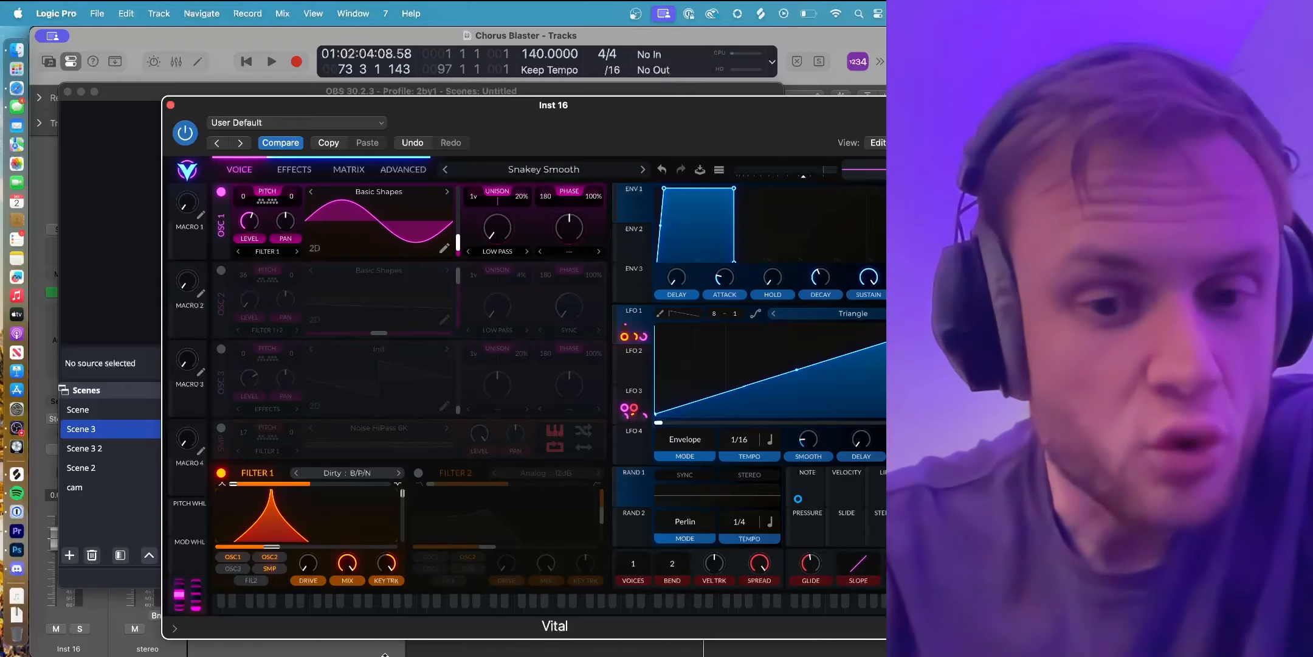
left_click(428, 610)
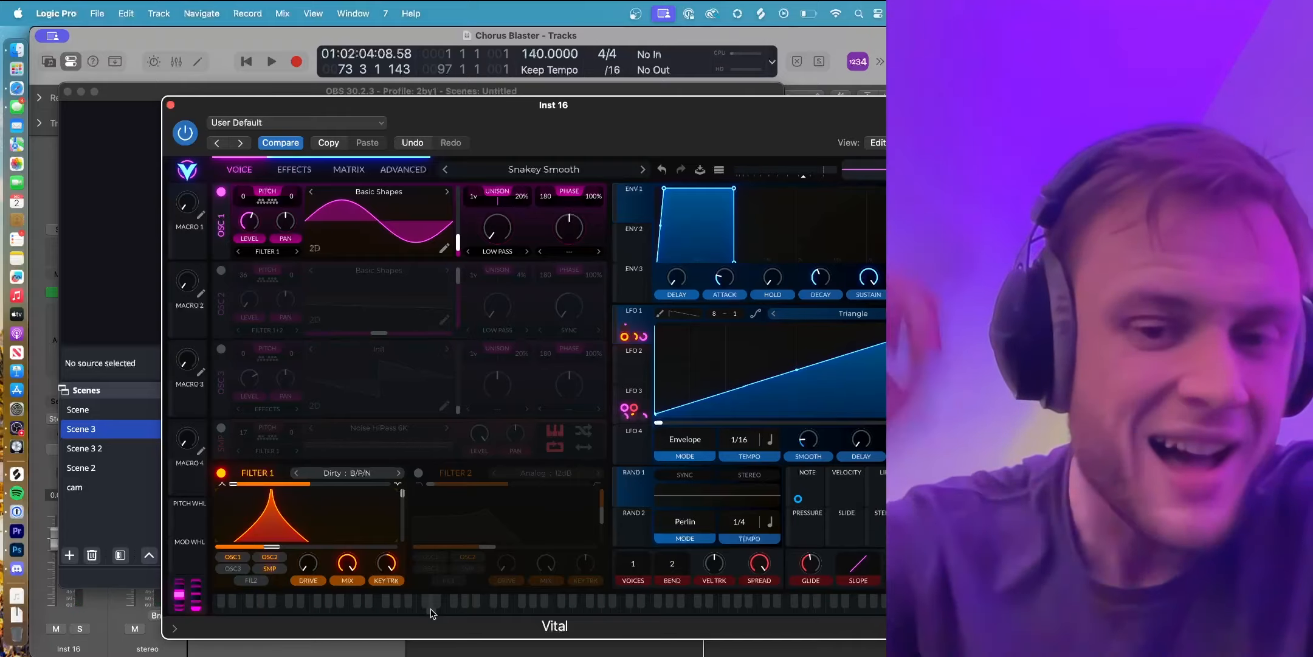
left_click(431, 608)
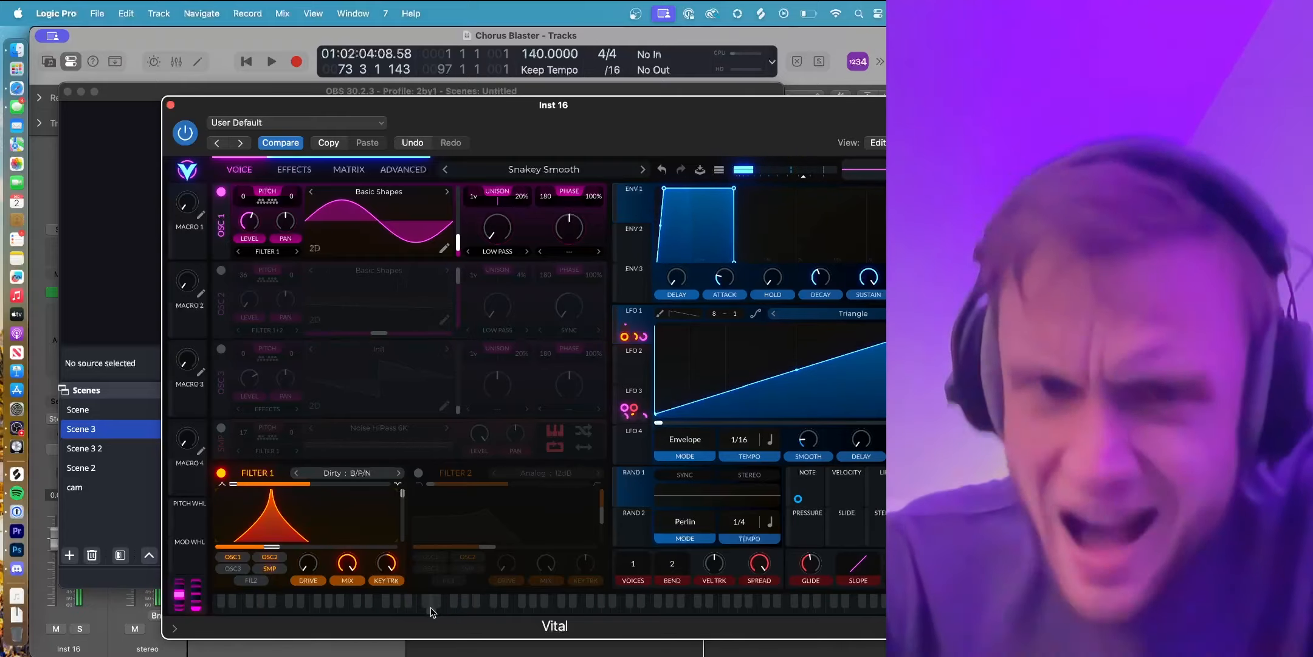
Try a higher Filter 1 cutoff on a played note, and undo the cutoff change.
left_click(271, 557)
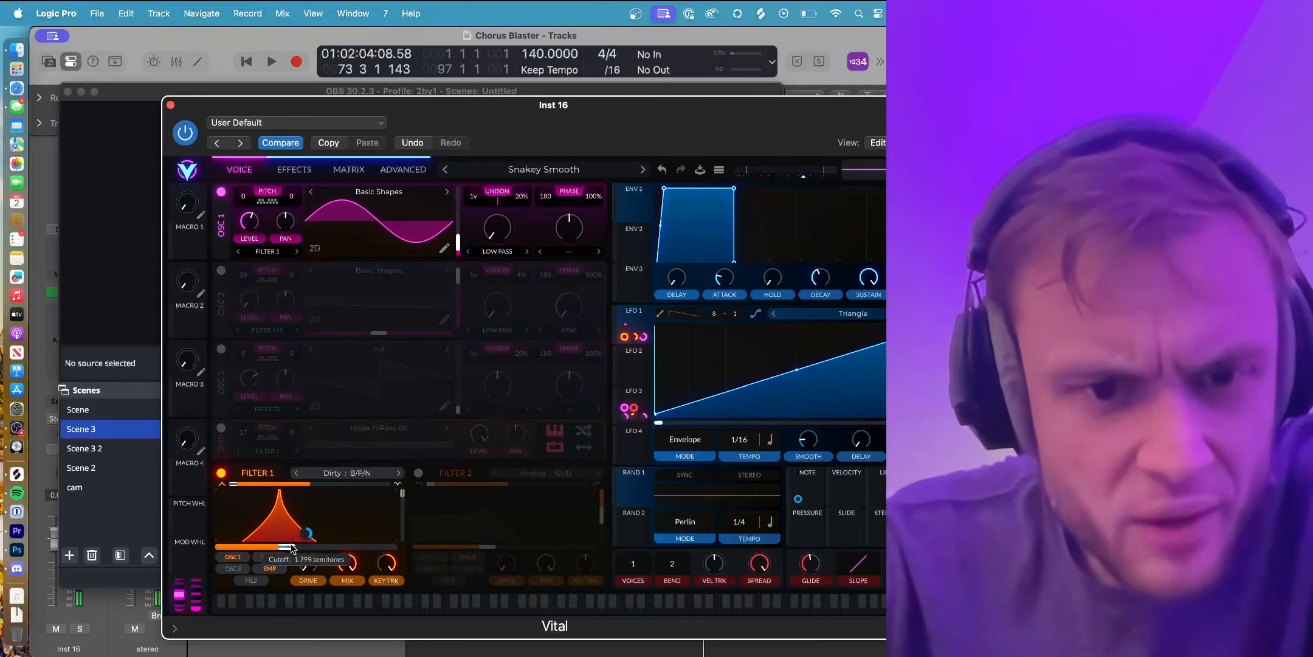
left_click(437, 602)
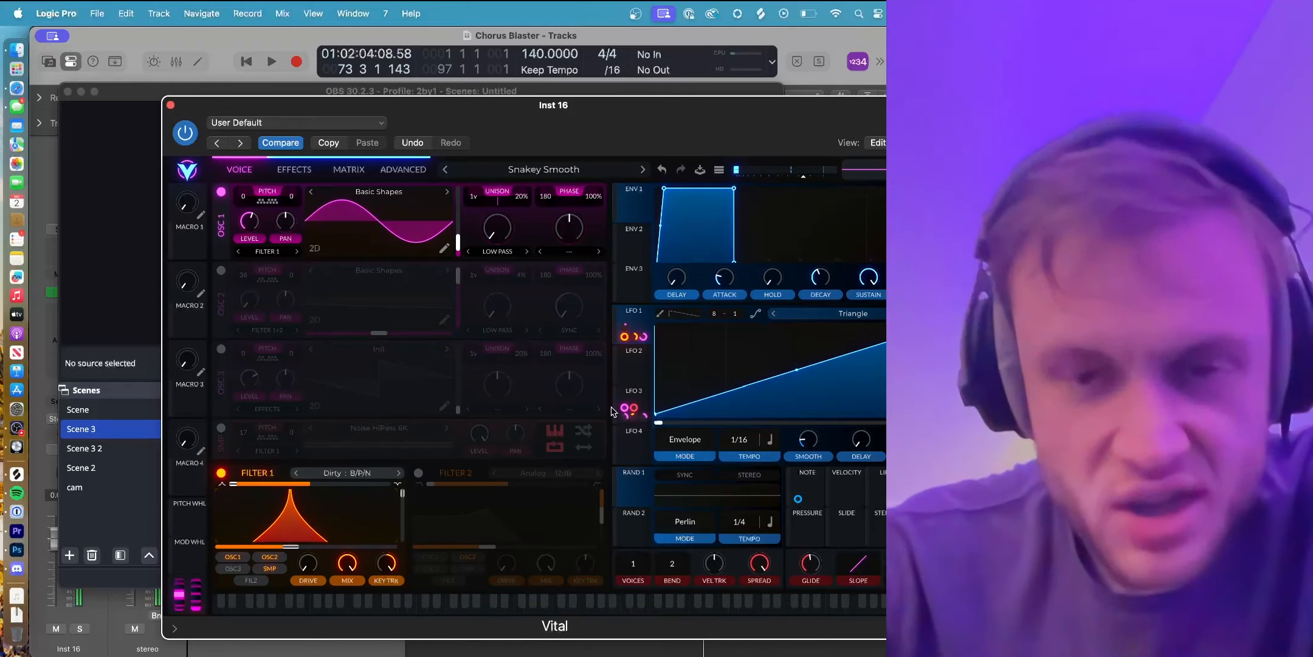
left_click(664, 171)
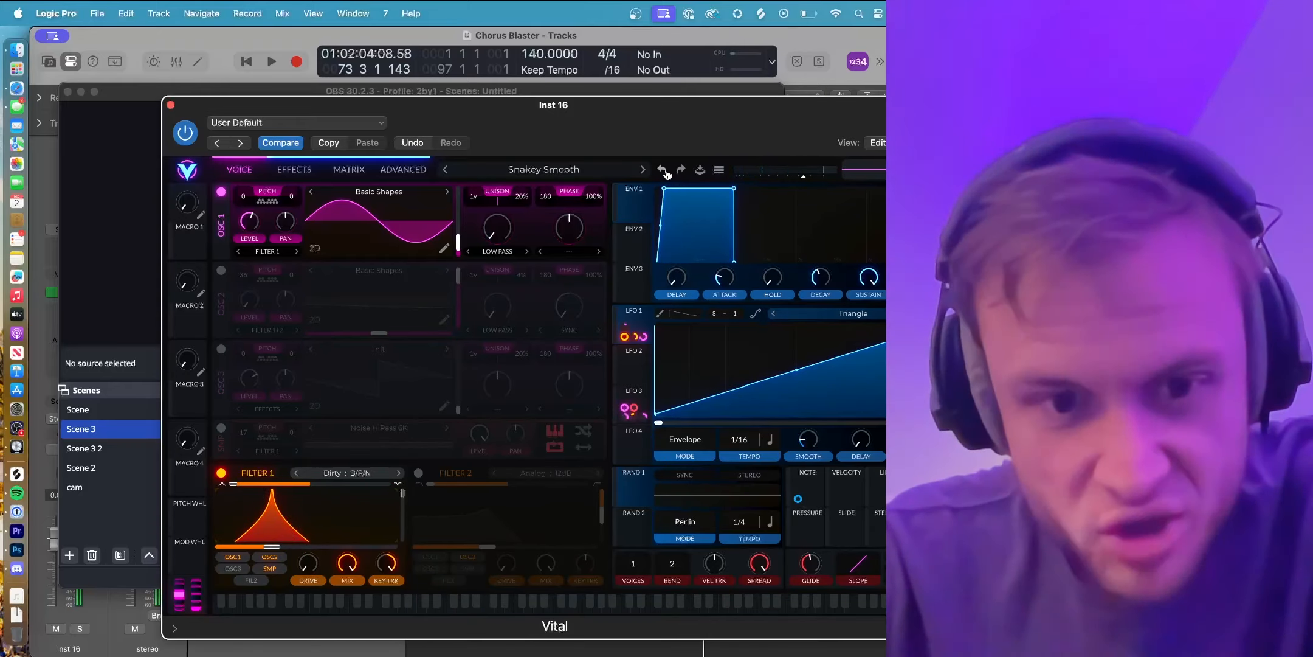
left_click(431, 612)
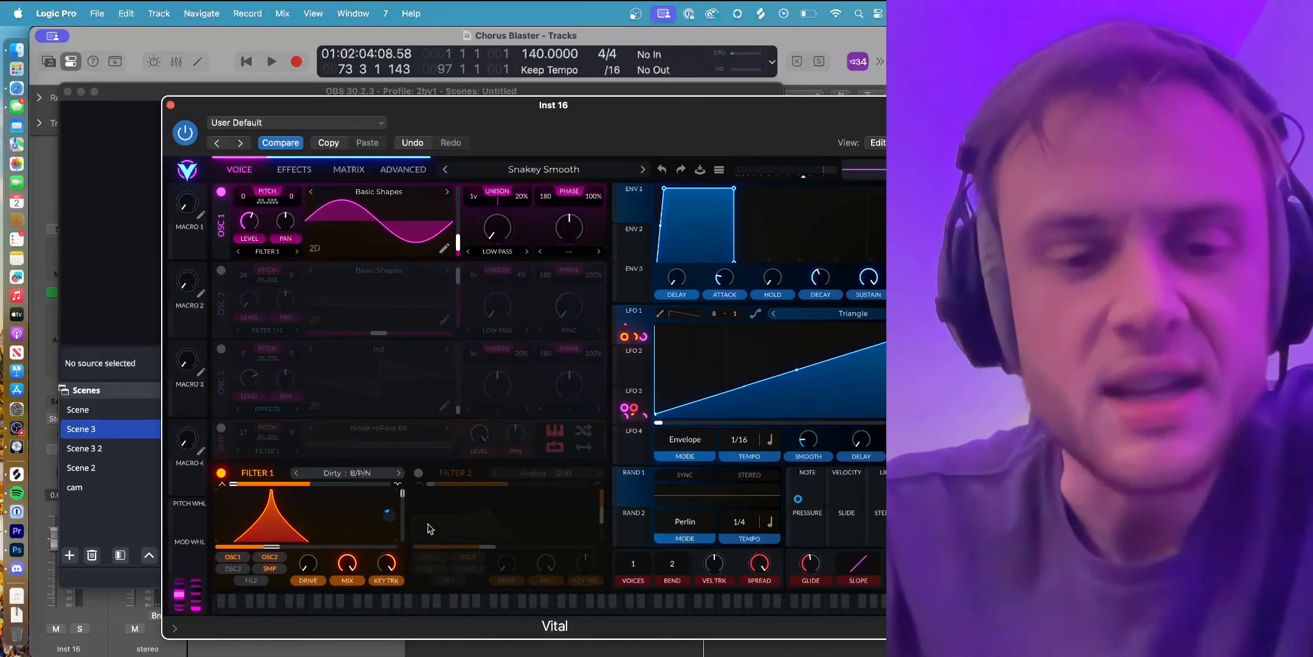
Change Filter 1's model from Dirty to Analog with the B/P/N style, and audition low and high notes.
left_click(304, 473)
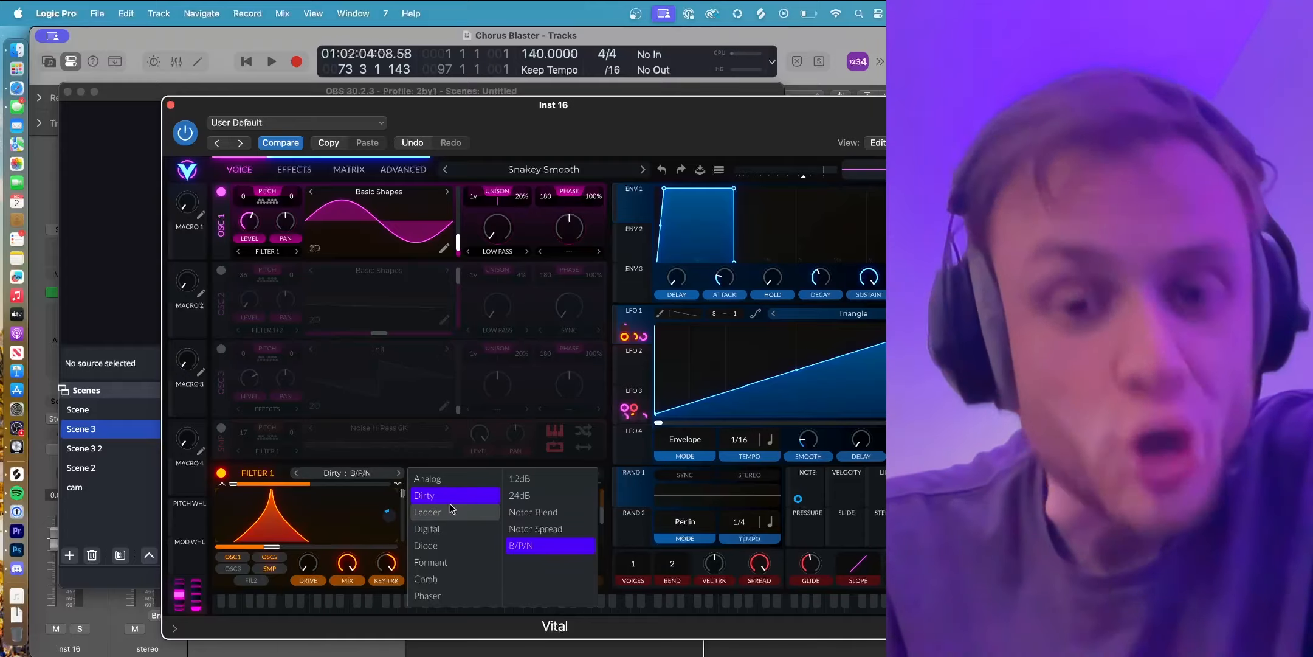
left_click(445, 483)
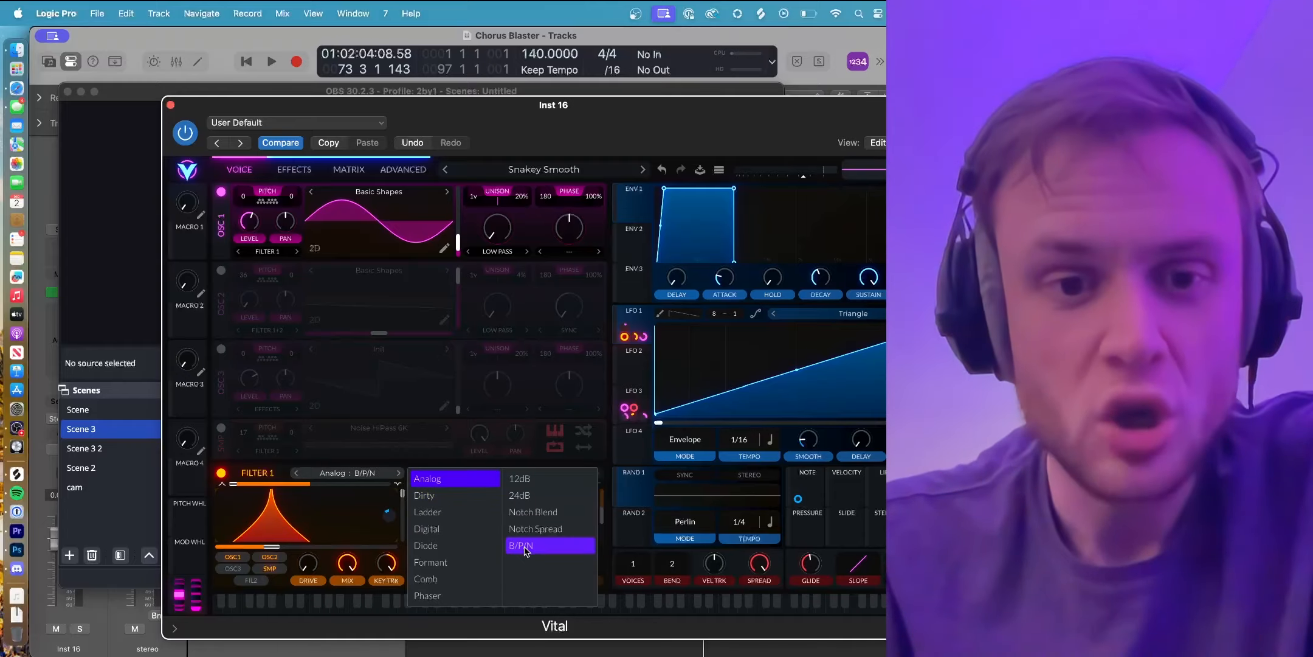
left_click(370, 609)
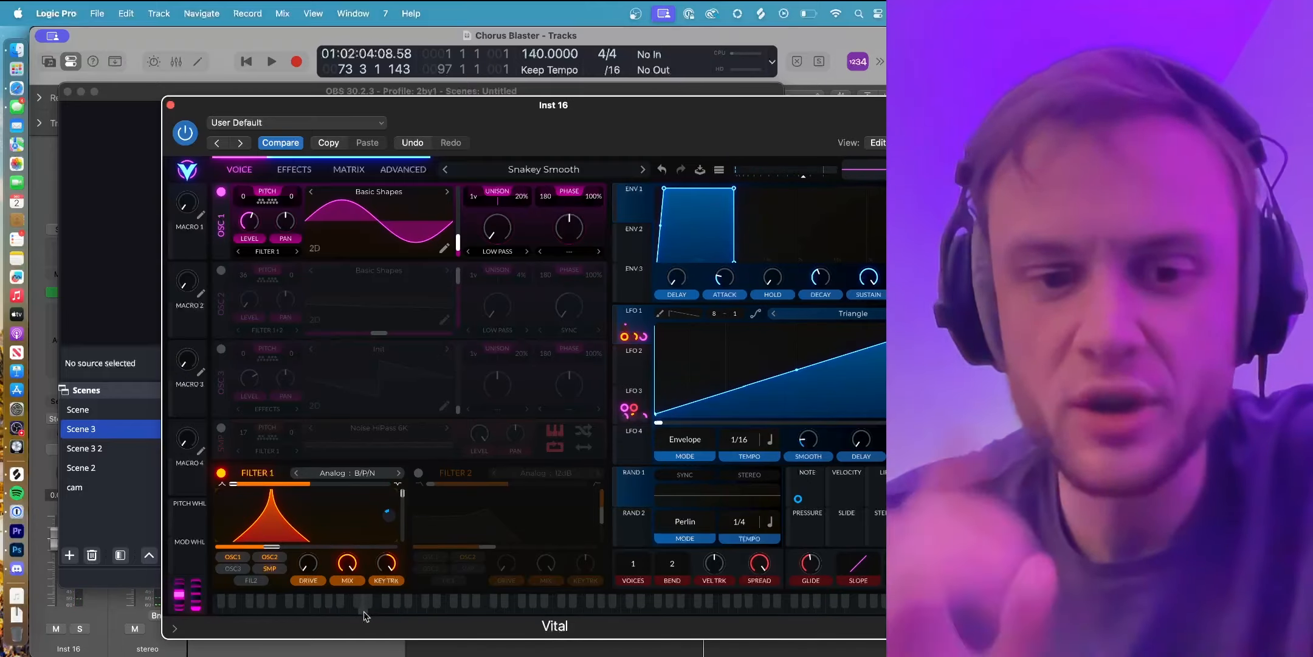
left_click(734, 609)
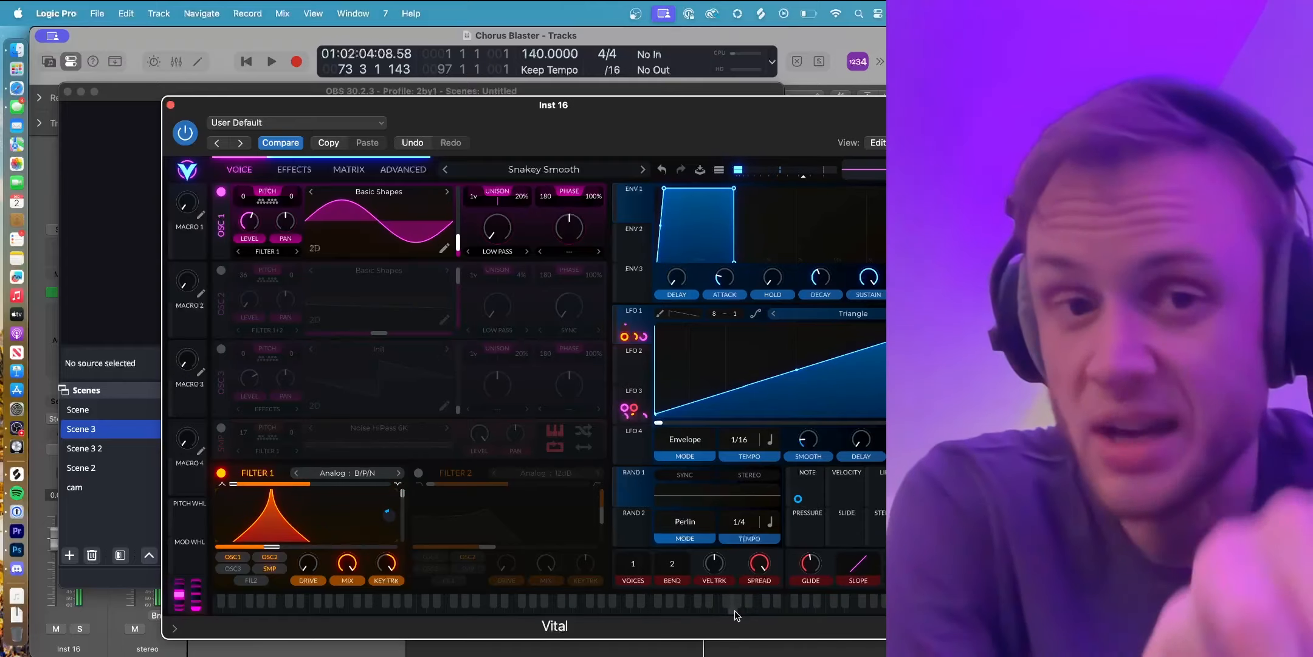
Compare oscillator 1 with the Analog Filter 1 bypassed and re-enabled by playing the same note in each state.
left_click(636, 611)
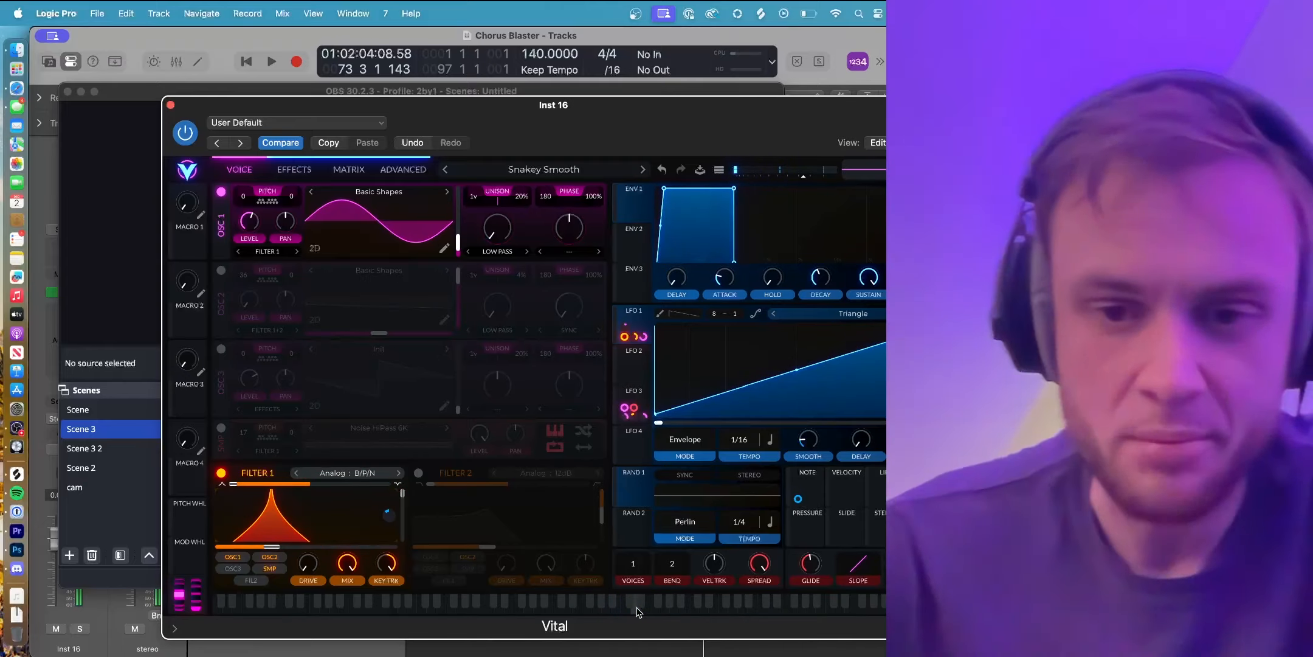
left_click(220, 474)
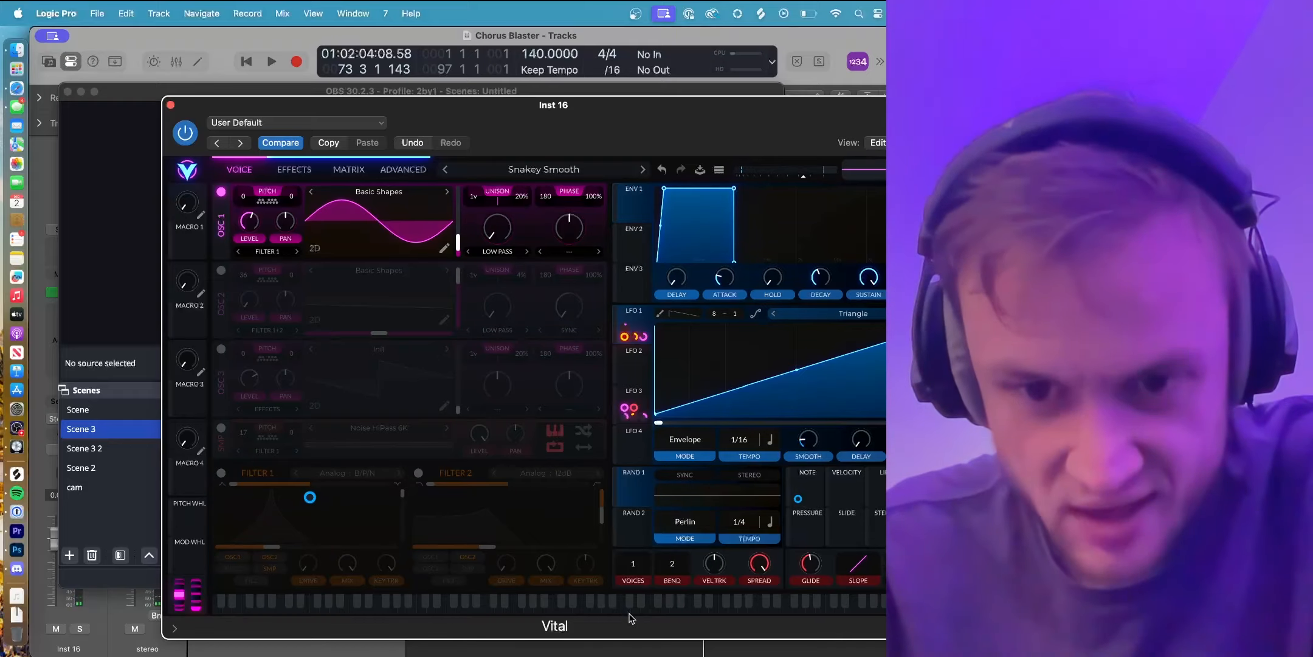
left_click(640, 607)
left_click(634, 608)
left_click(634, 608)
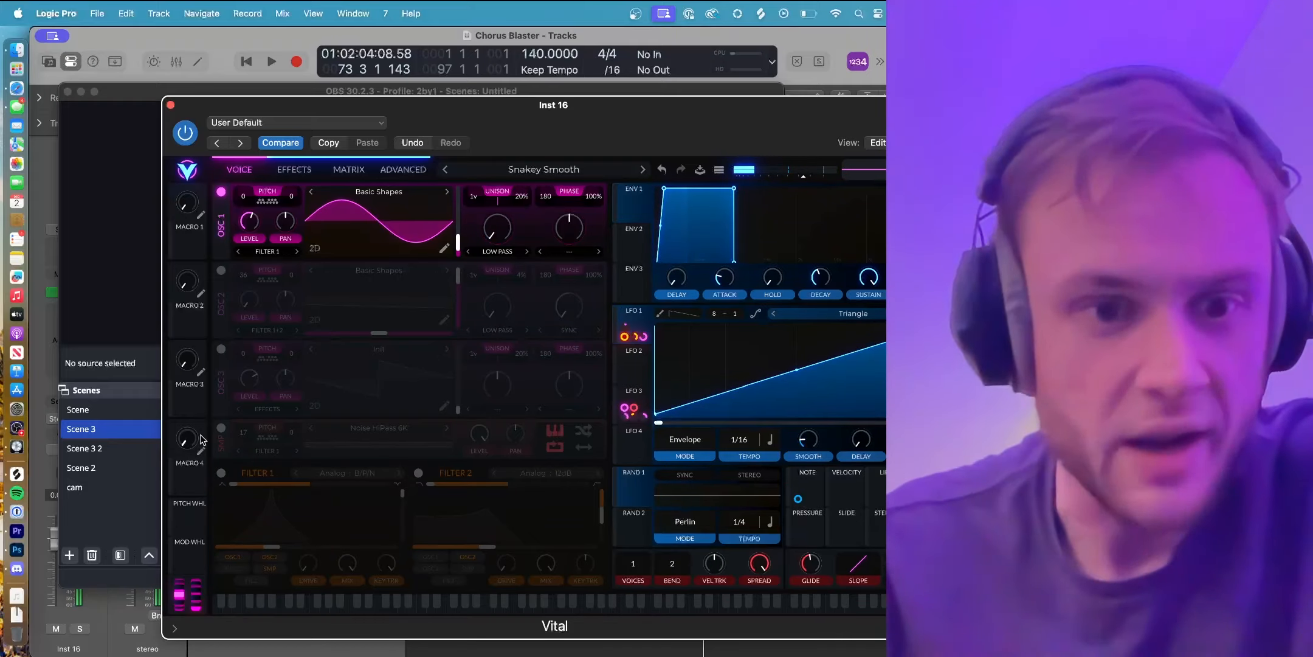
left_click(219, 472)
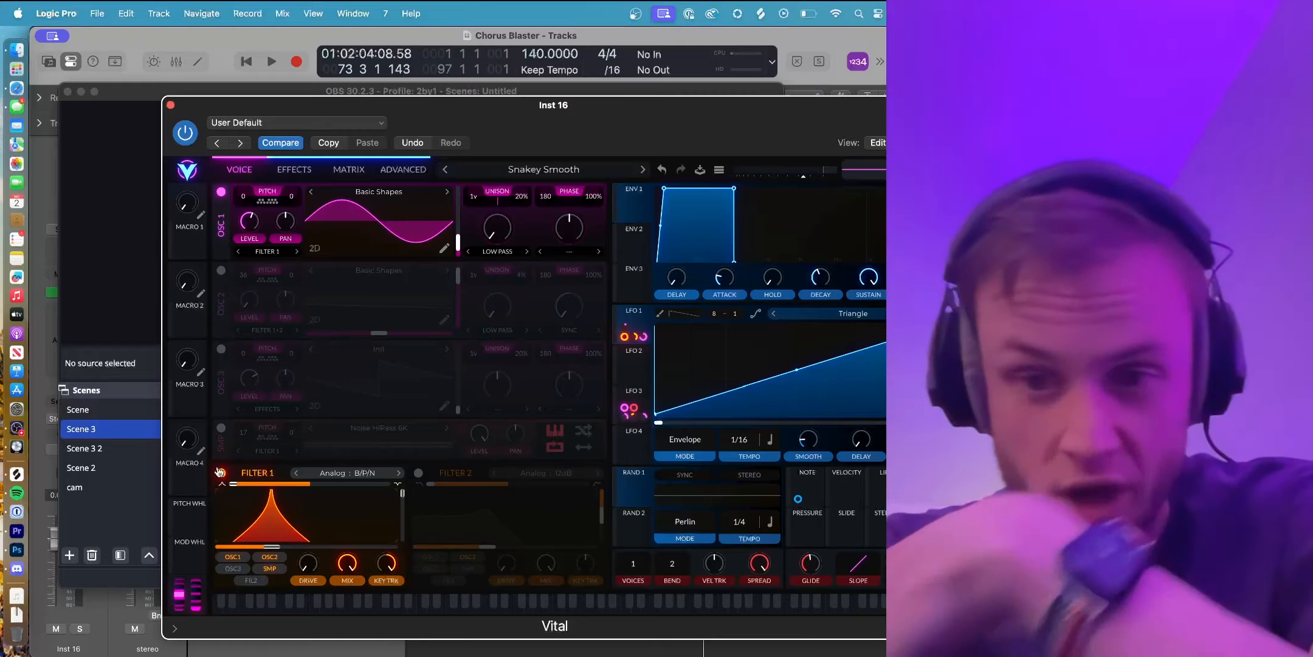
left_click(634, 610)
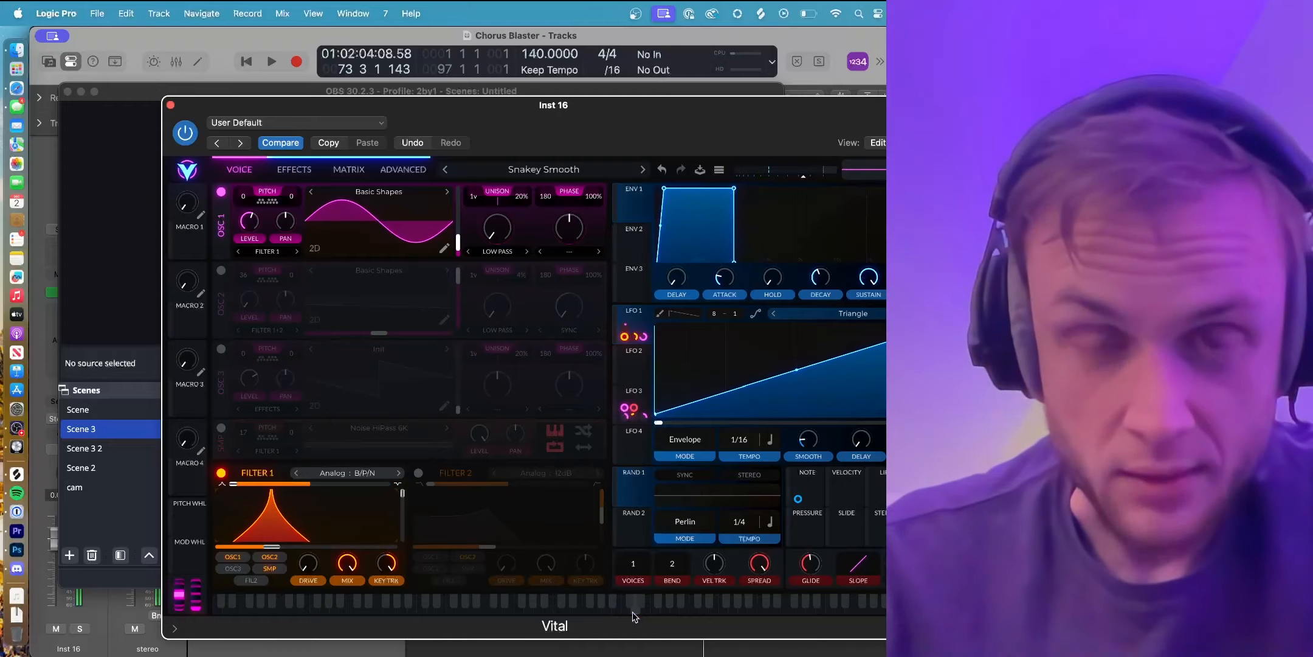
Switch Filter 1's model back to Dirty with the B/P/N style, and audition a high and a lower note.
left_click(346, 473)
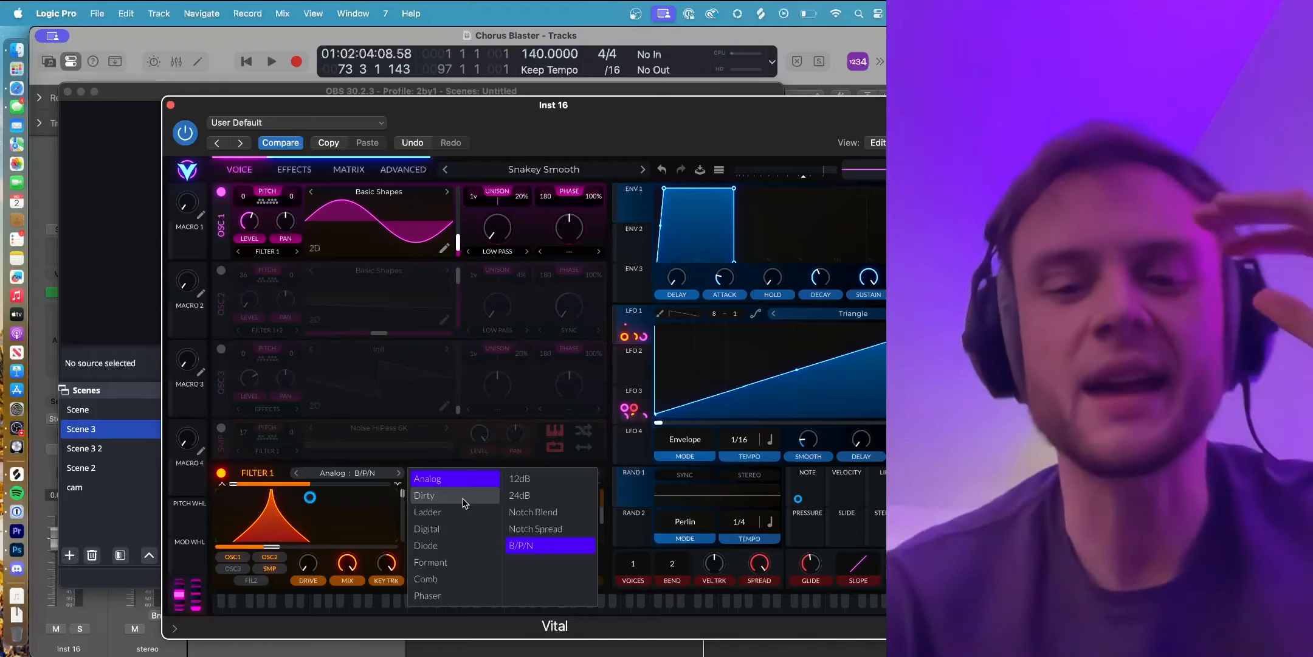
left_click(464, 502)
left_click(634, 615)
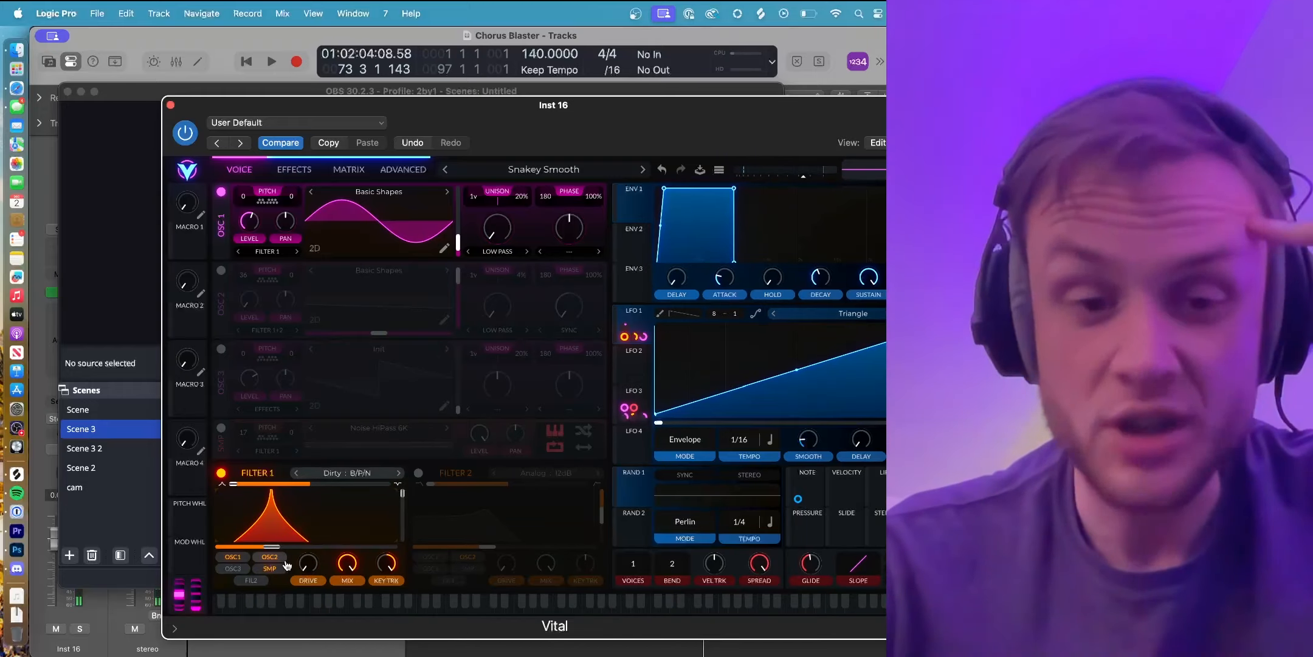
left_click(427, 610)
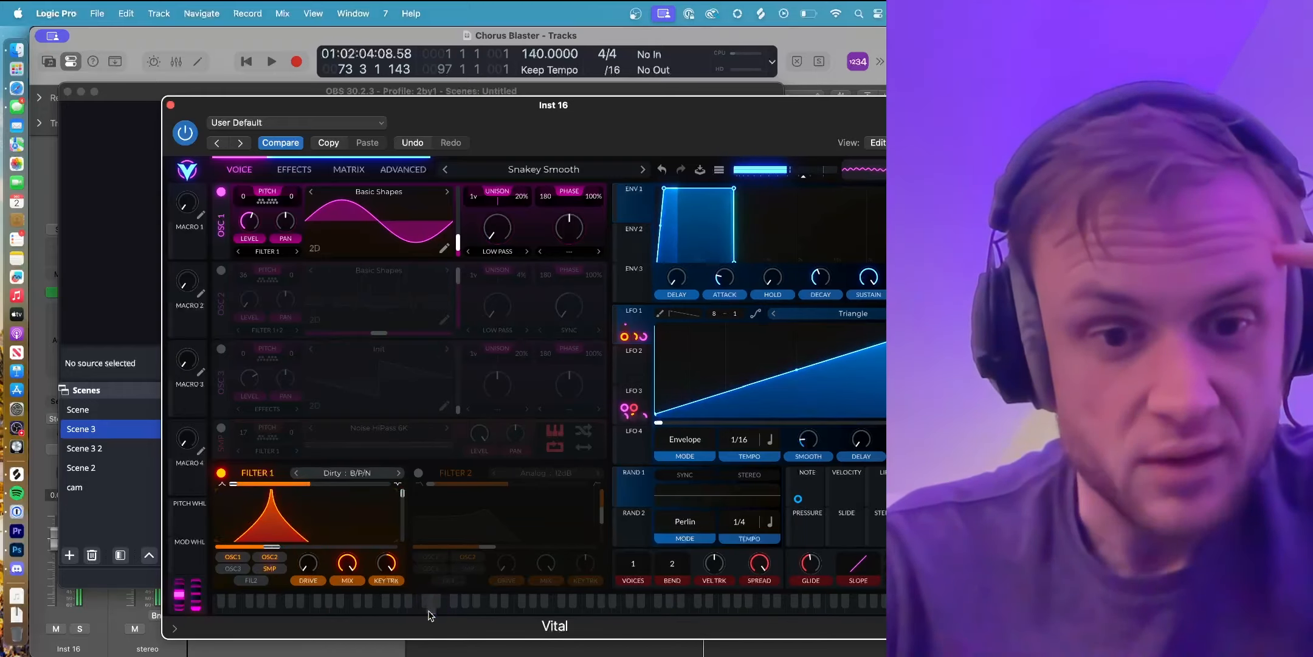
left_click(428, 610)
left_click(427, 611)
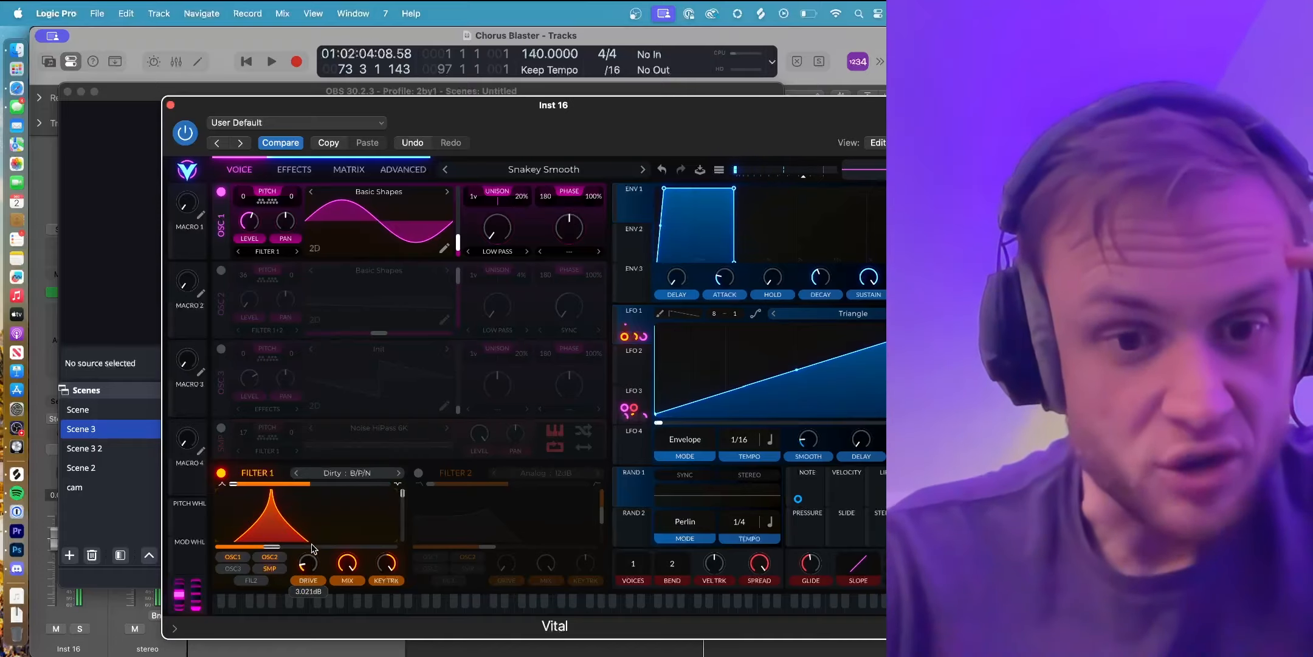
Try several Filter 1 drive amounts, including about 2.7, 4.5 and 14.5 dB, replaying the same note for each, and reset the drive.
left_click(430, 611)
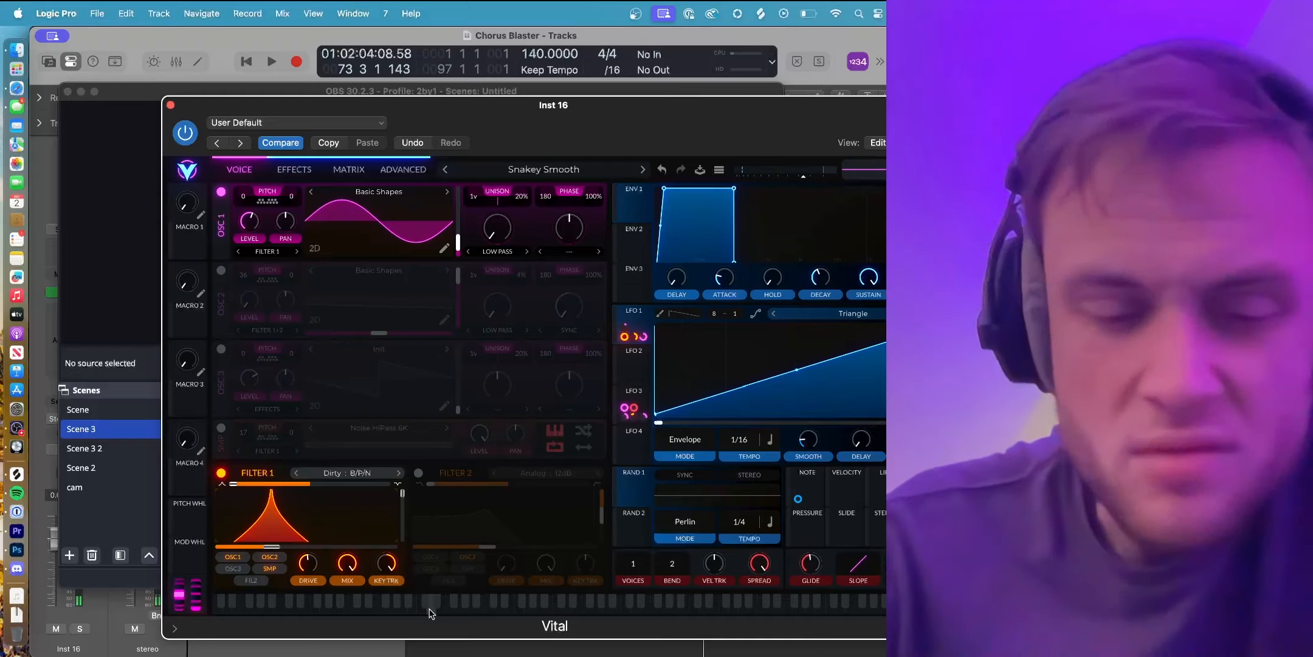
mouse_move(312, 566)
left_mouse_down()
mouse_move(318, 599)
mouse_move(311, 548)
left_mouse_up()
left_click(433, 605)
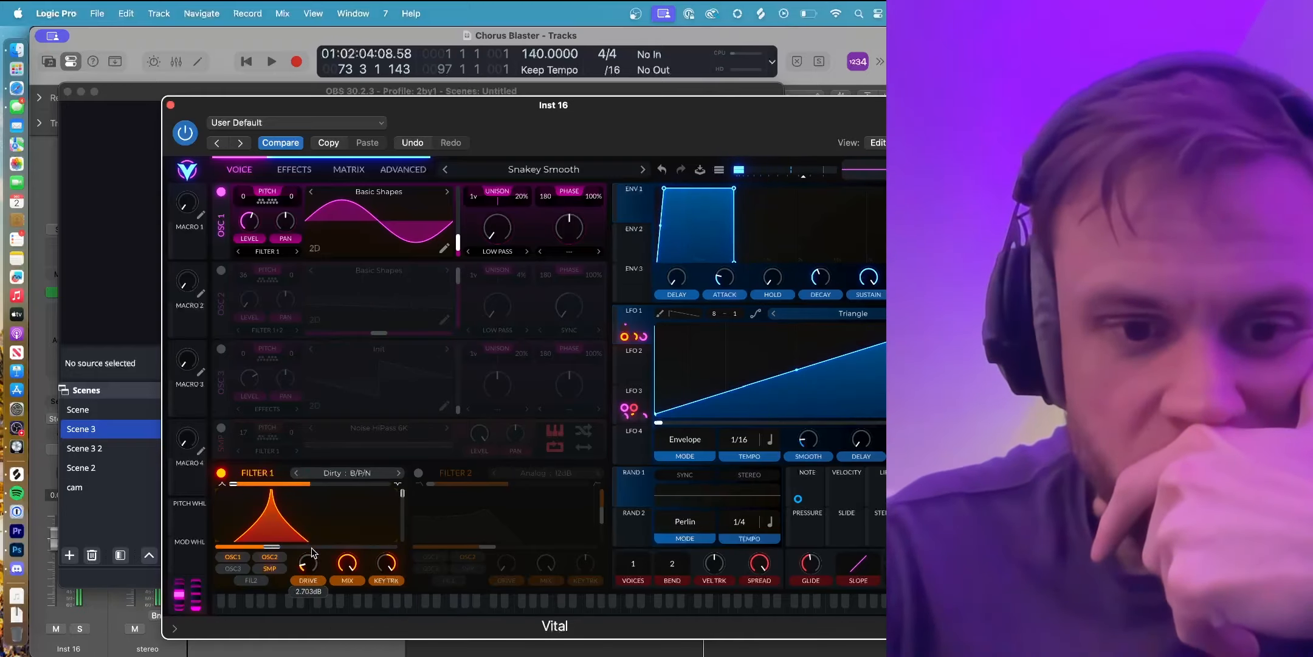
left_click(430, 605)
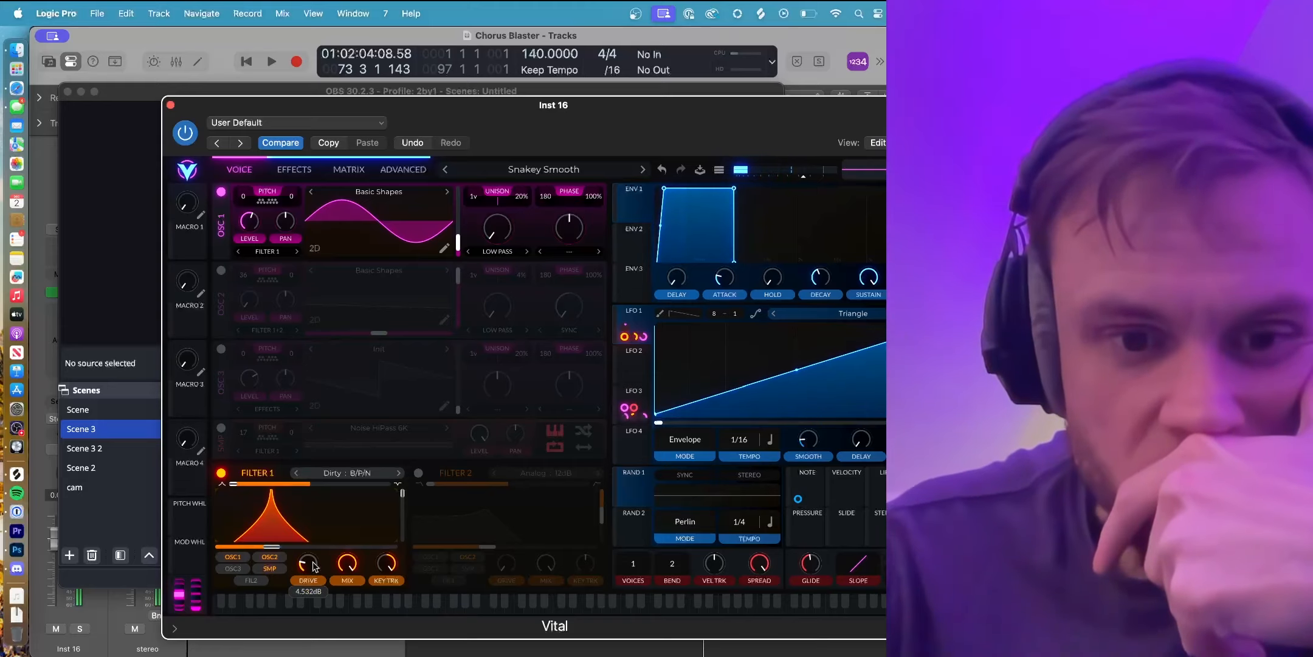
left_click(430, 606)
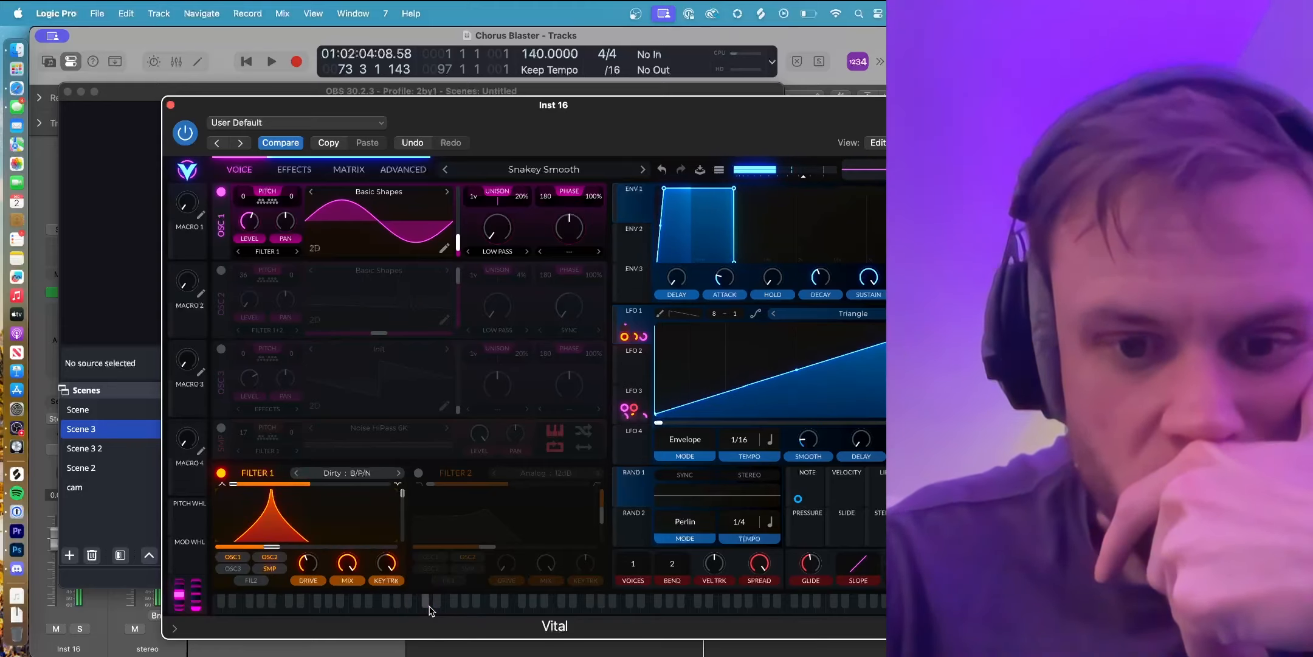
left_click(430, 606)
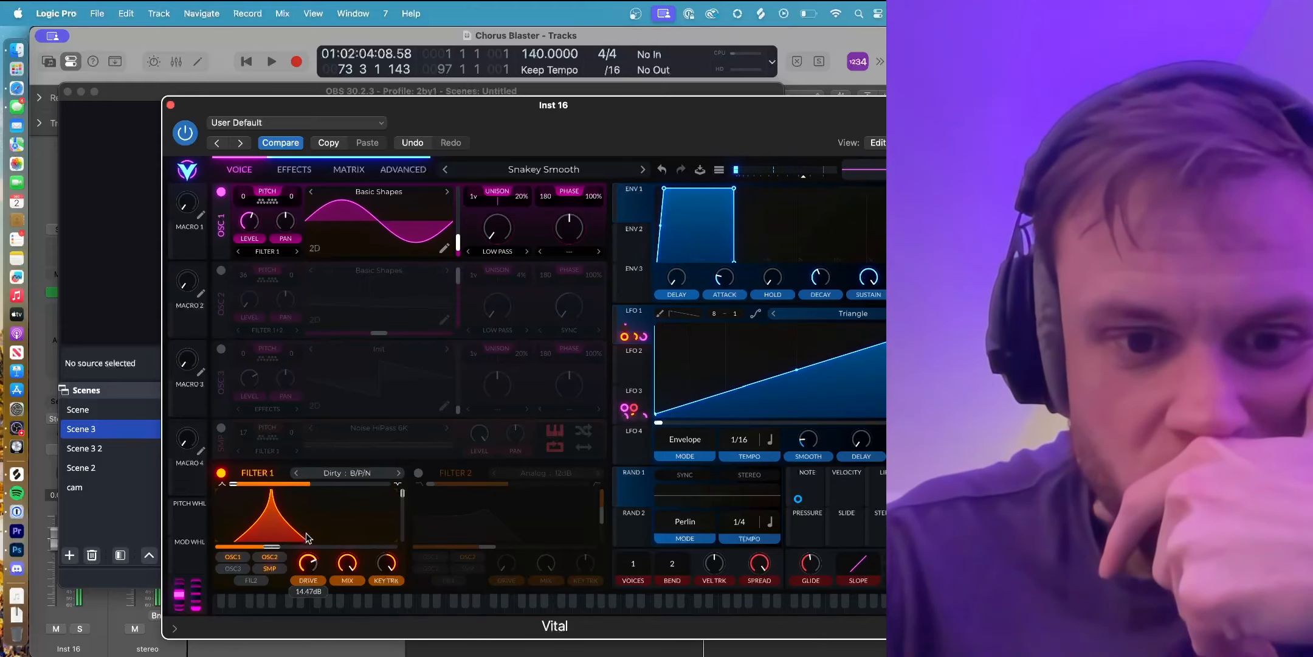
left_click(427, 610)
left_click(430, 610)
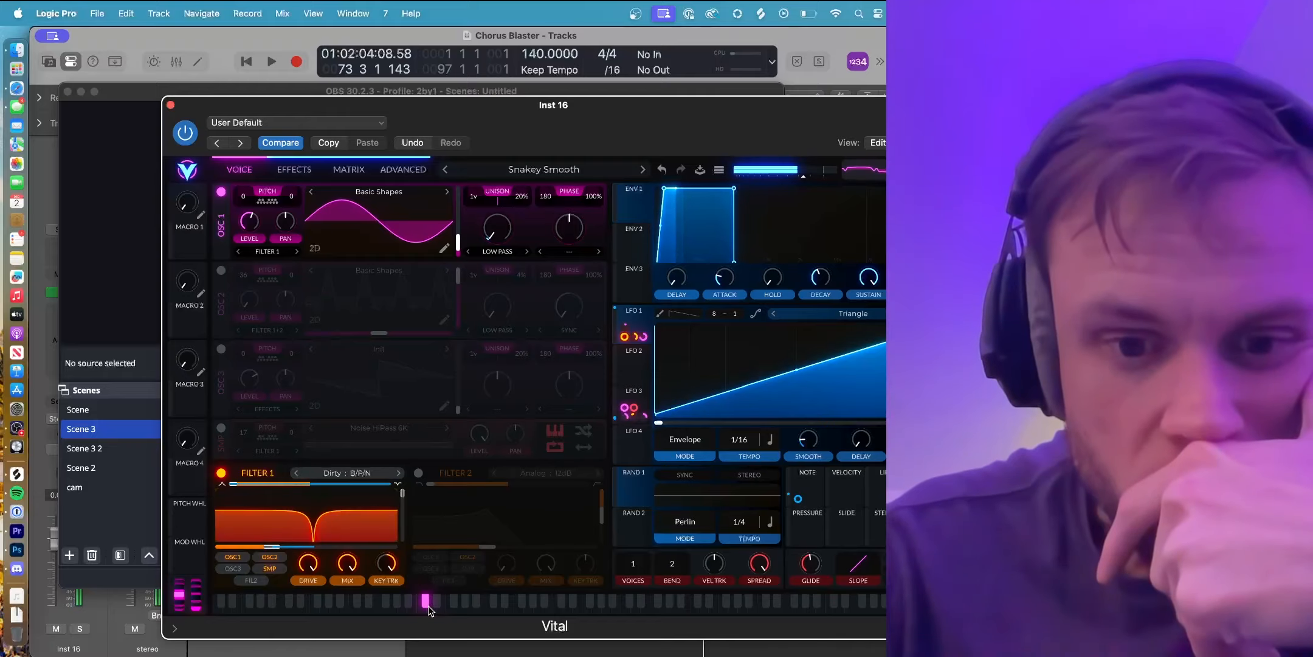
left_click(432, 611)
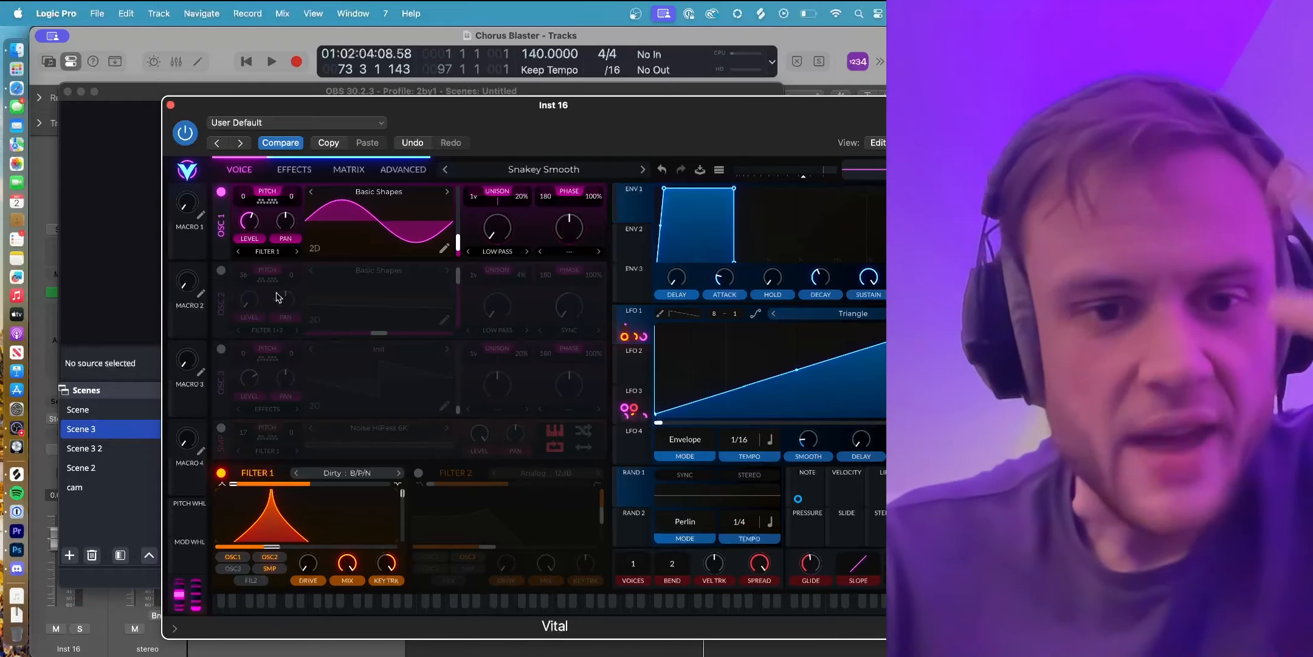
Turn off Filter 1, enable oscillator 2, and play notes with and without oscillator 1.
left_click(221, 473)
left_click(222, 270)
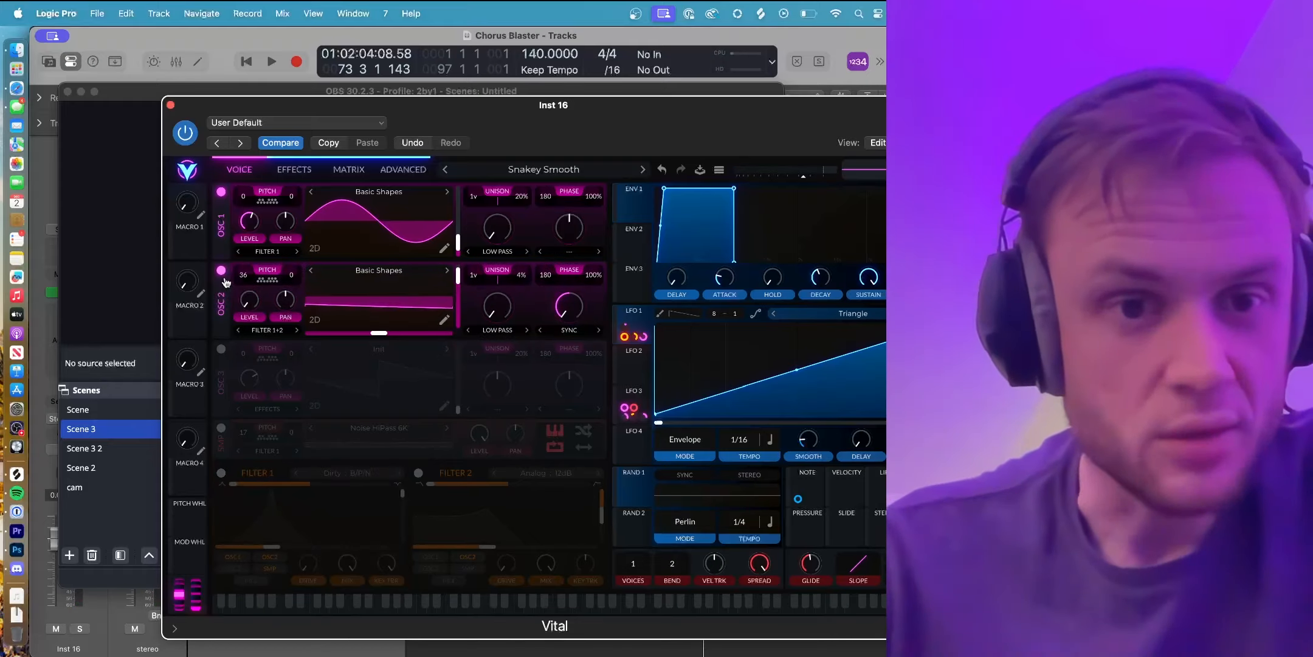
left_click(499, 605)
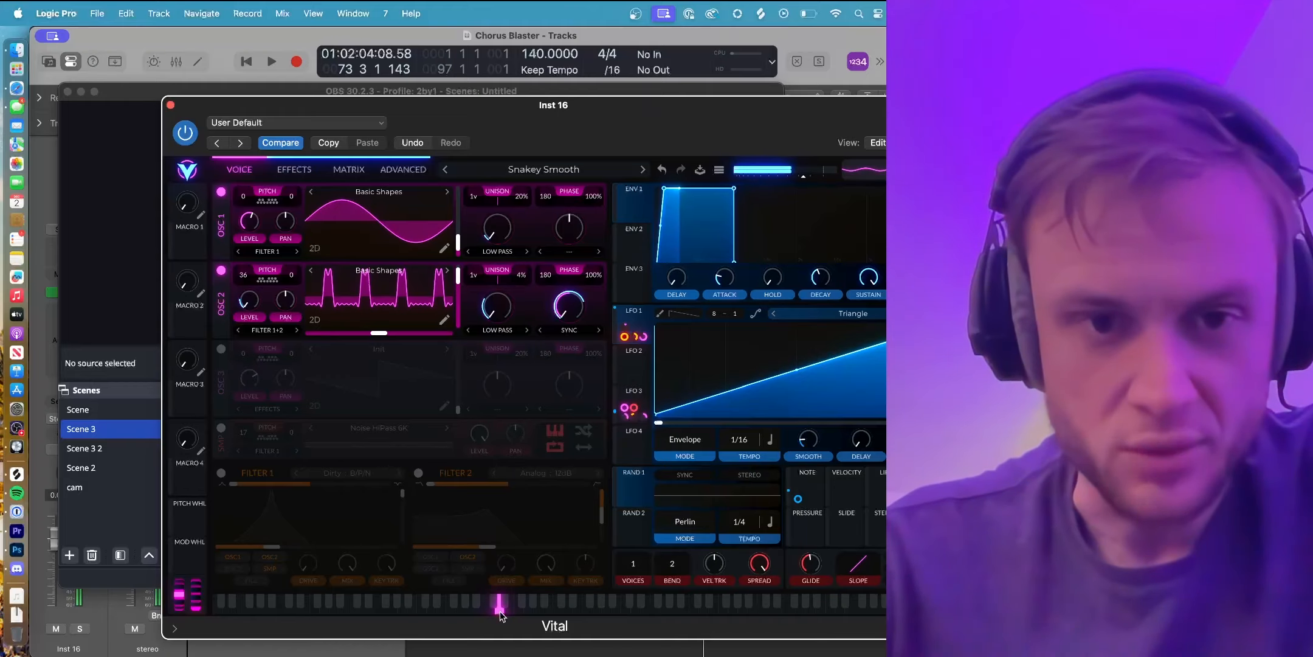
left_click(222, 192)
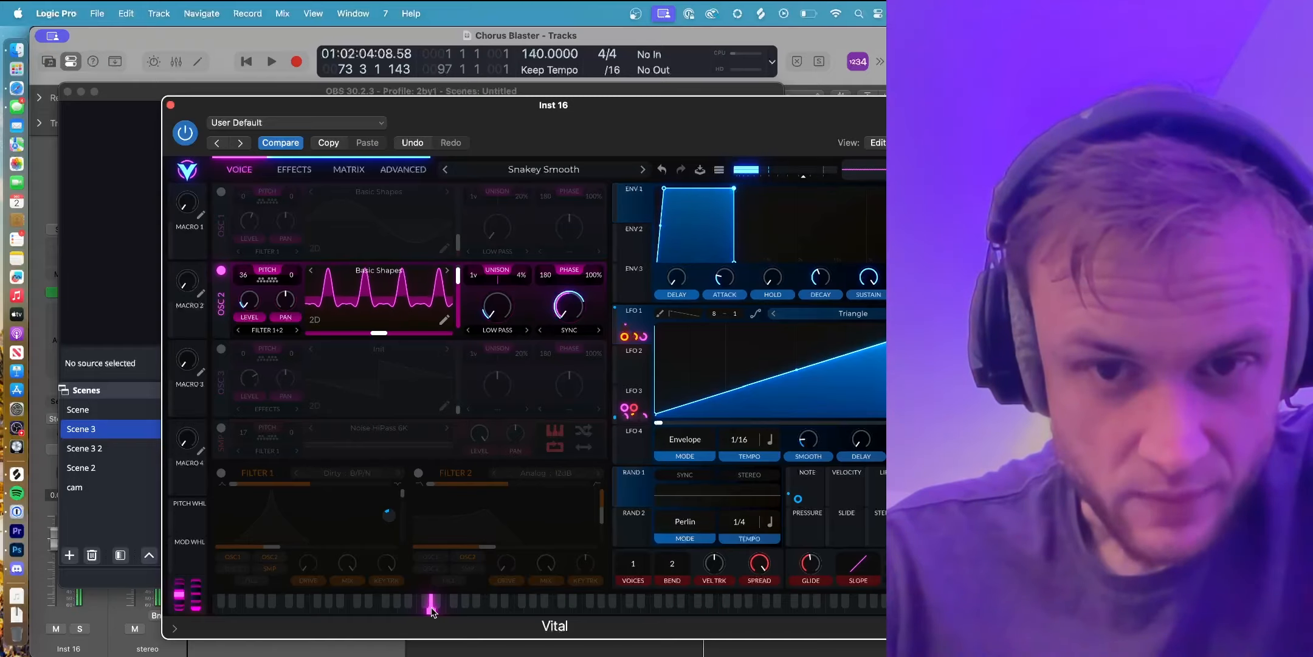
left_click(221, 192)
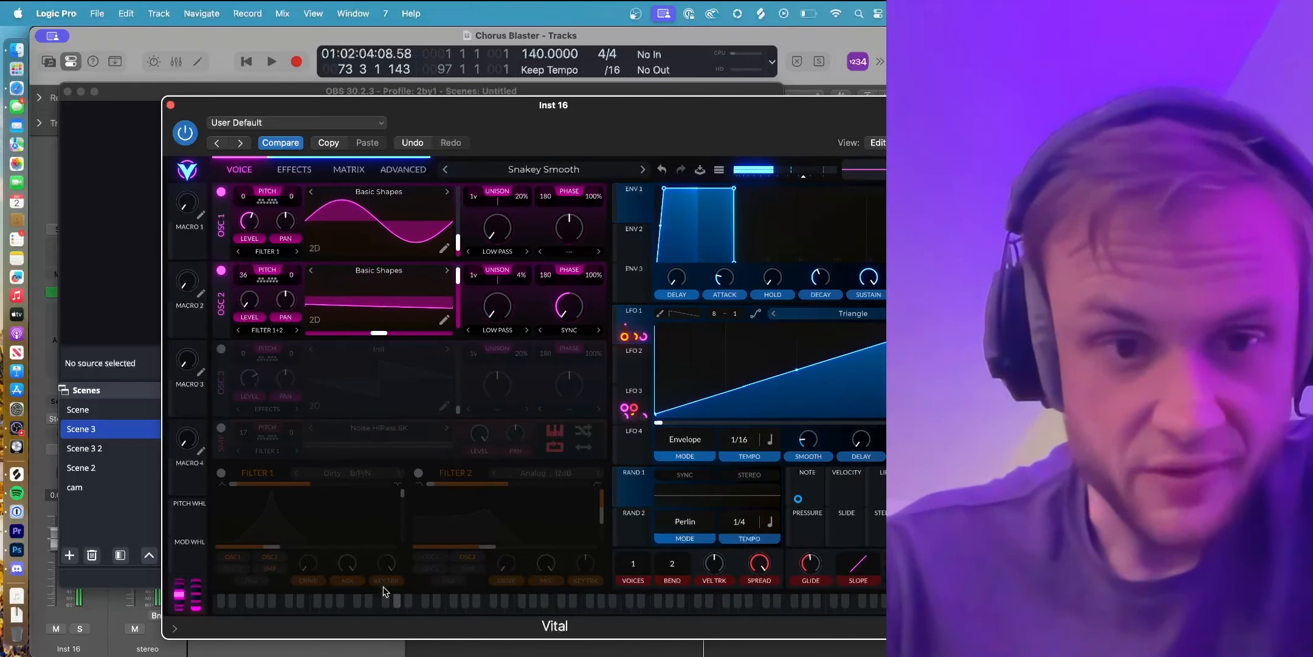
Turn on the Noise HiPass 6K sample and the distortion, chorus and compressor effects, and audition the unfiltered sound.
left_click(221, 427)
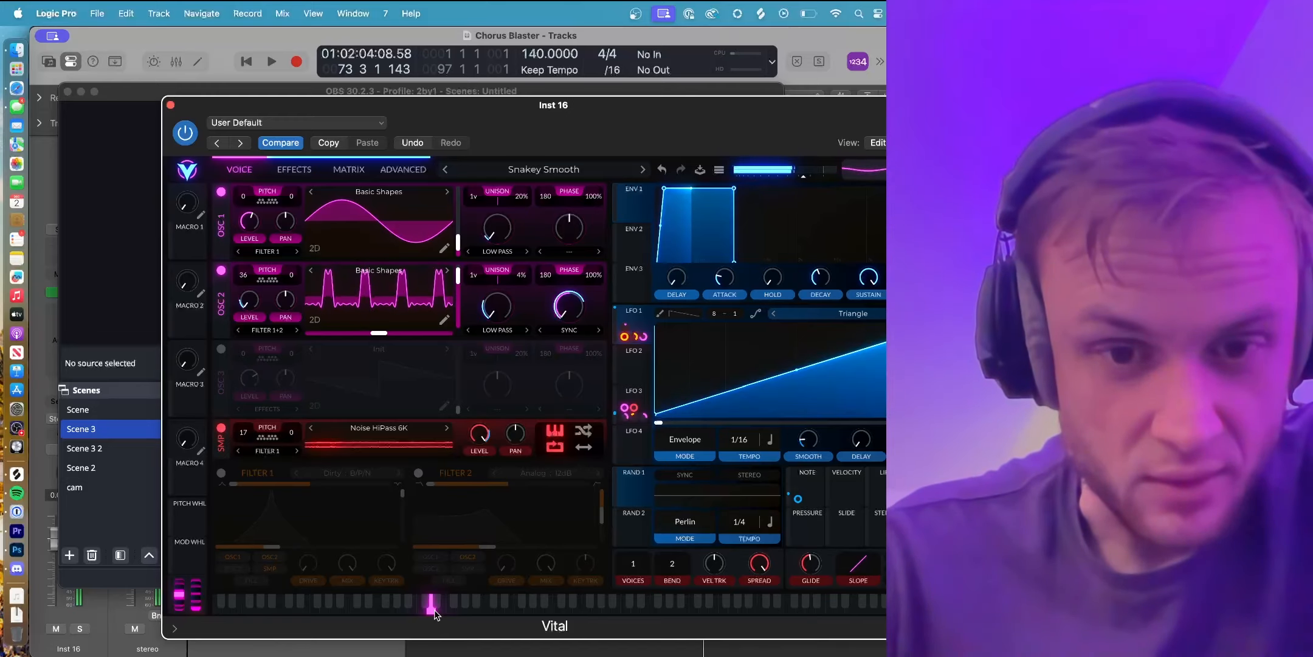
left_click(294, 169)
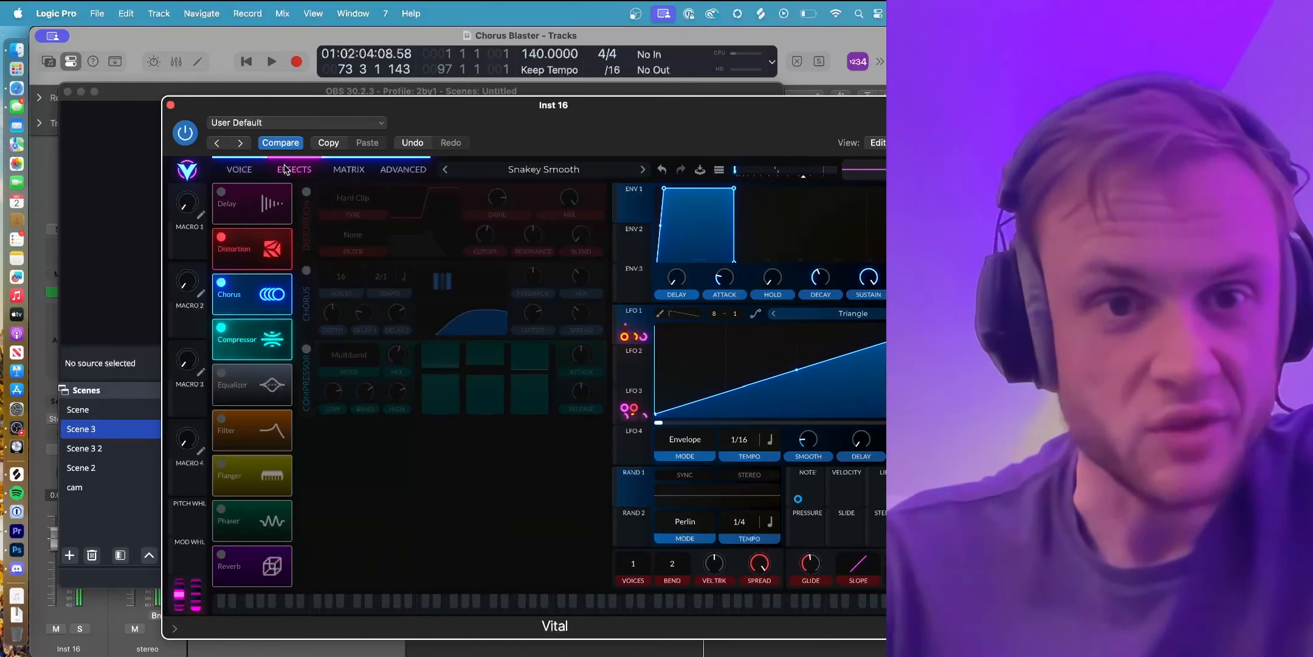
left_click(307, 193)
left_click(307, 270)
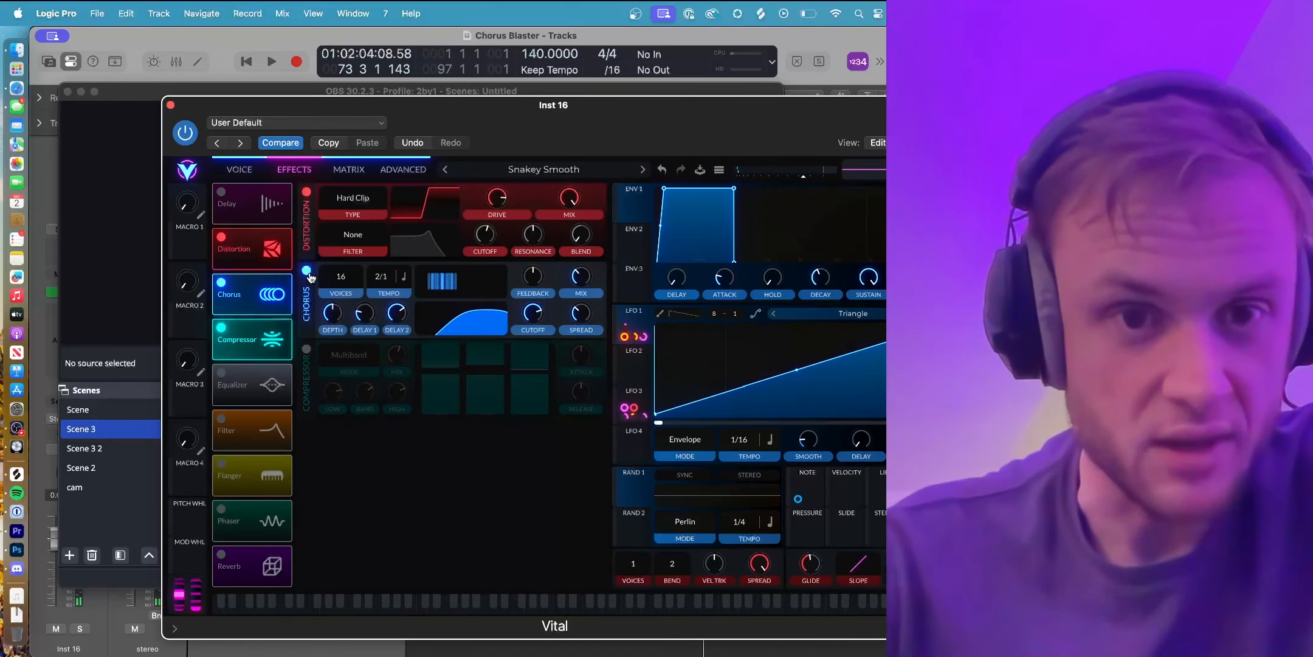
left_click(307, 348)
left_click(434, 605)
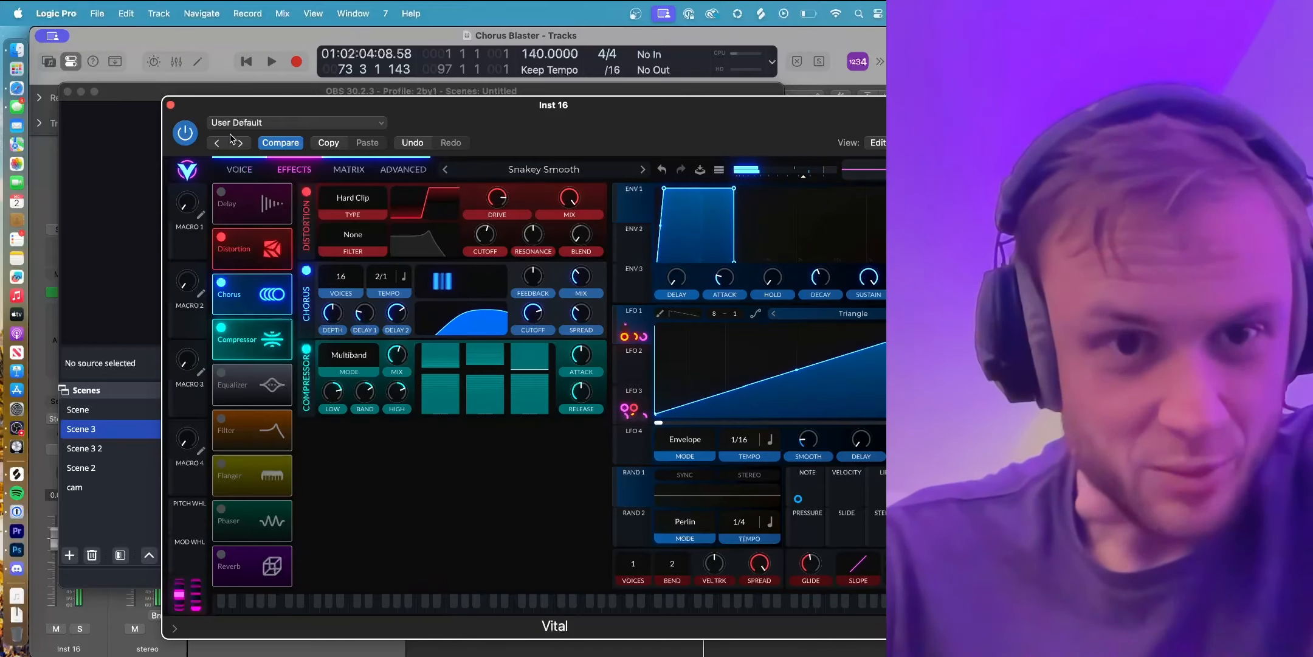
Re-enable Filter 1 and audition the complete patch with notes across the low and high range of the keyboard.
left_click(235, 172)
left_click(222, 473)
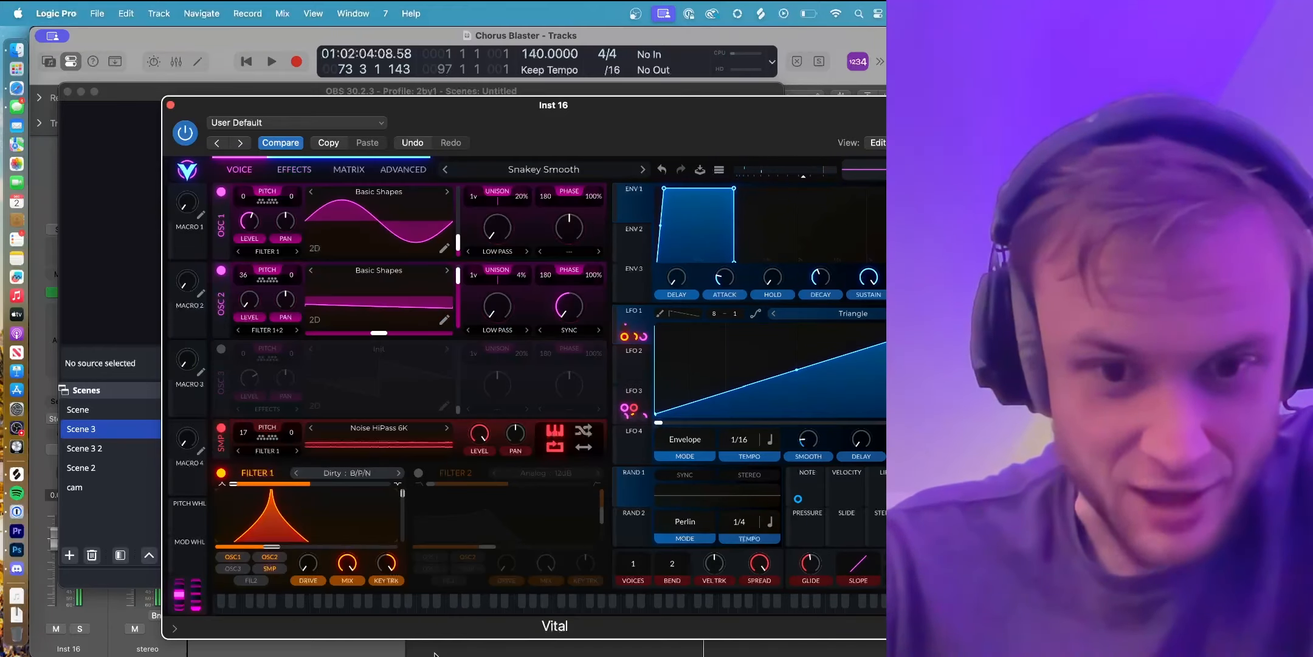
left_click(425, 605)
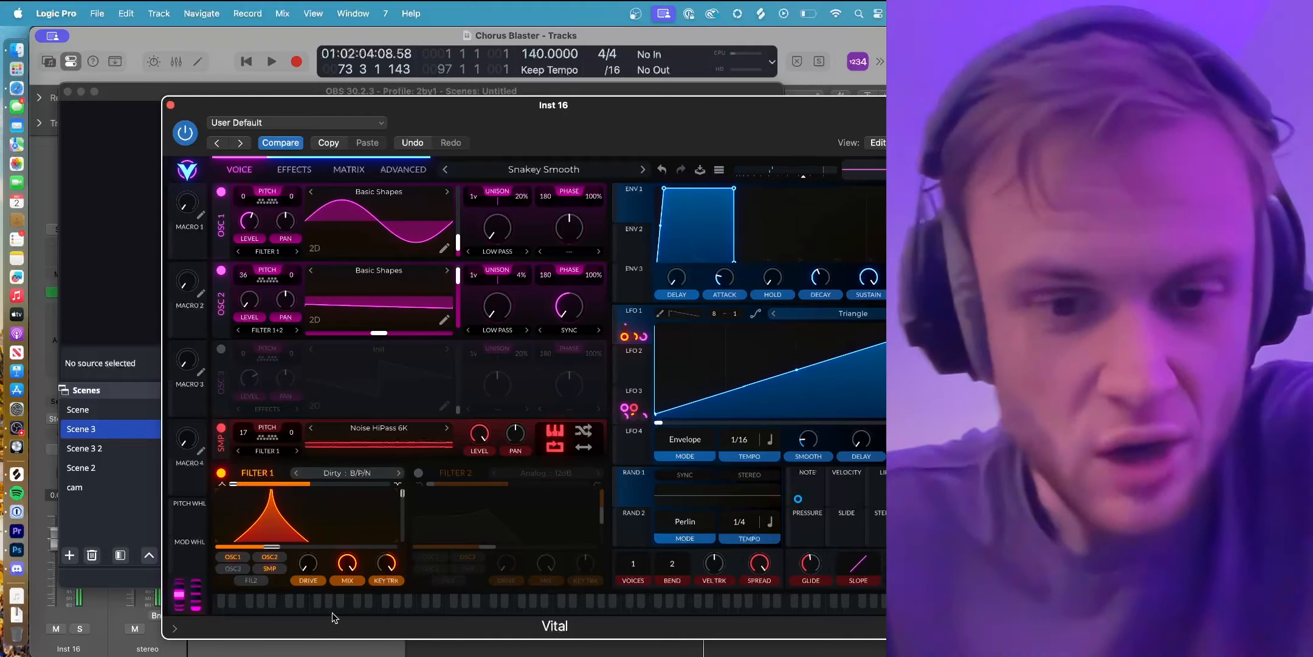
left_click_drag(360, 611, 637, 616)
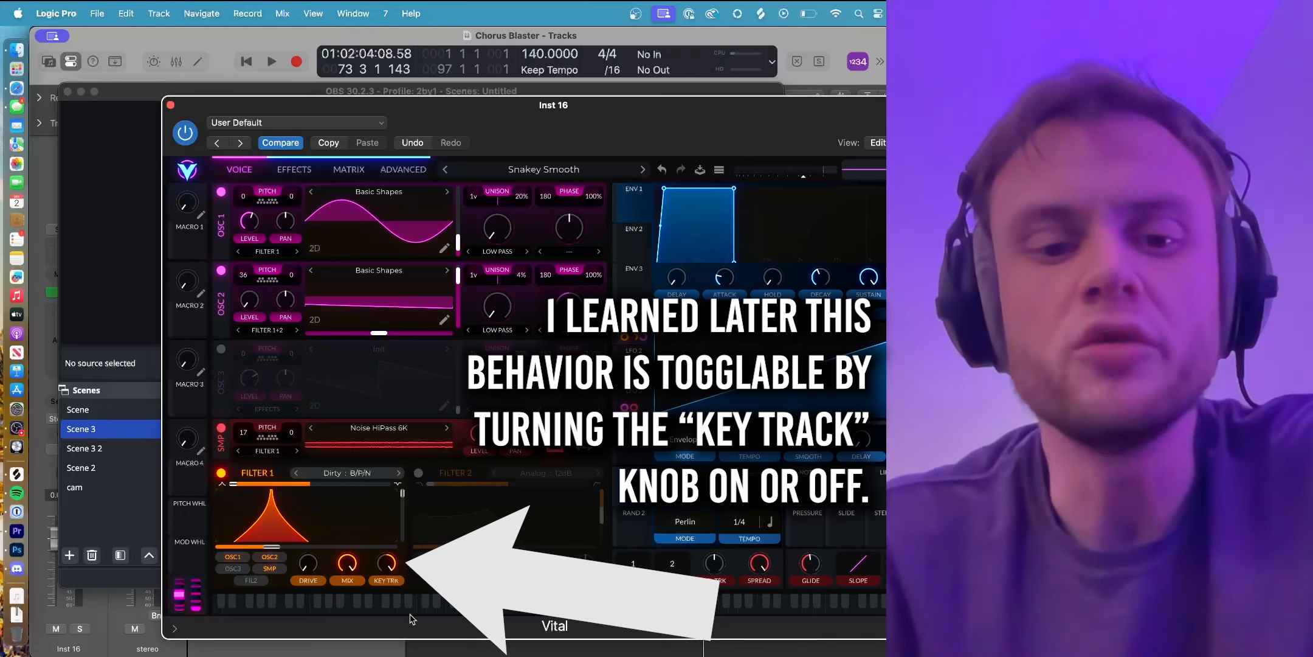
left_click(324, 610)
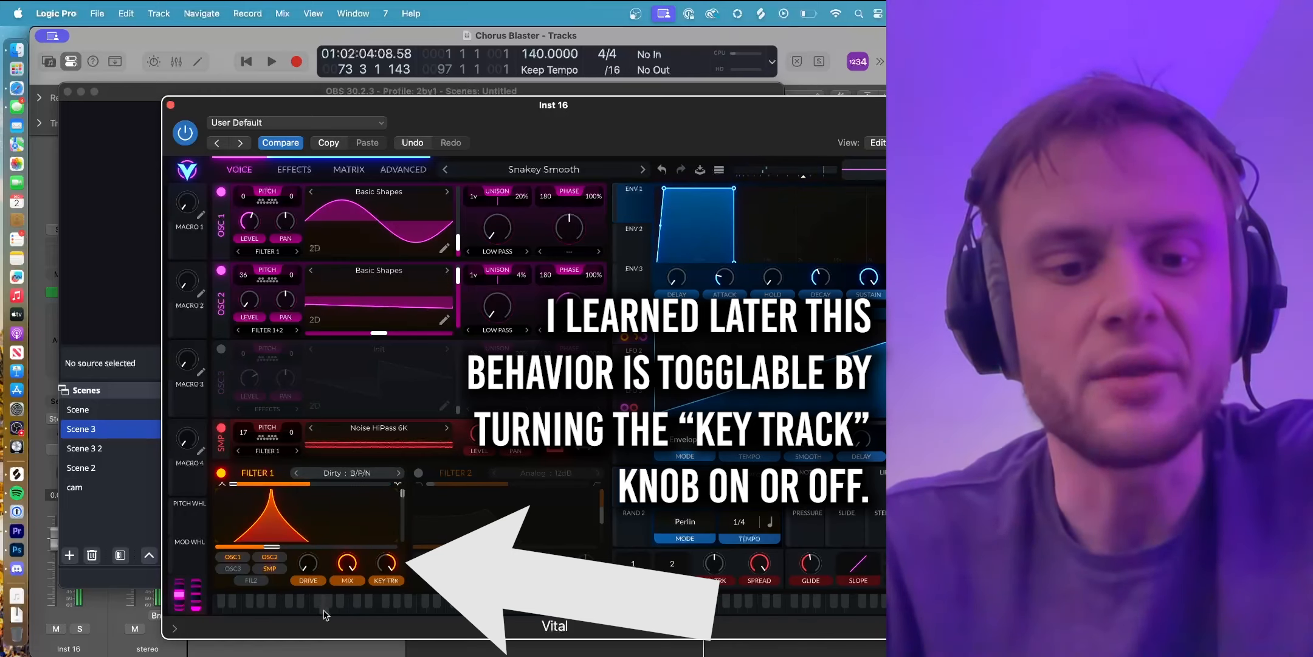
left_click(326, 613)
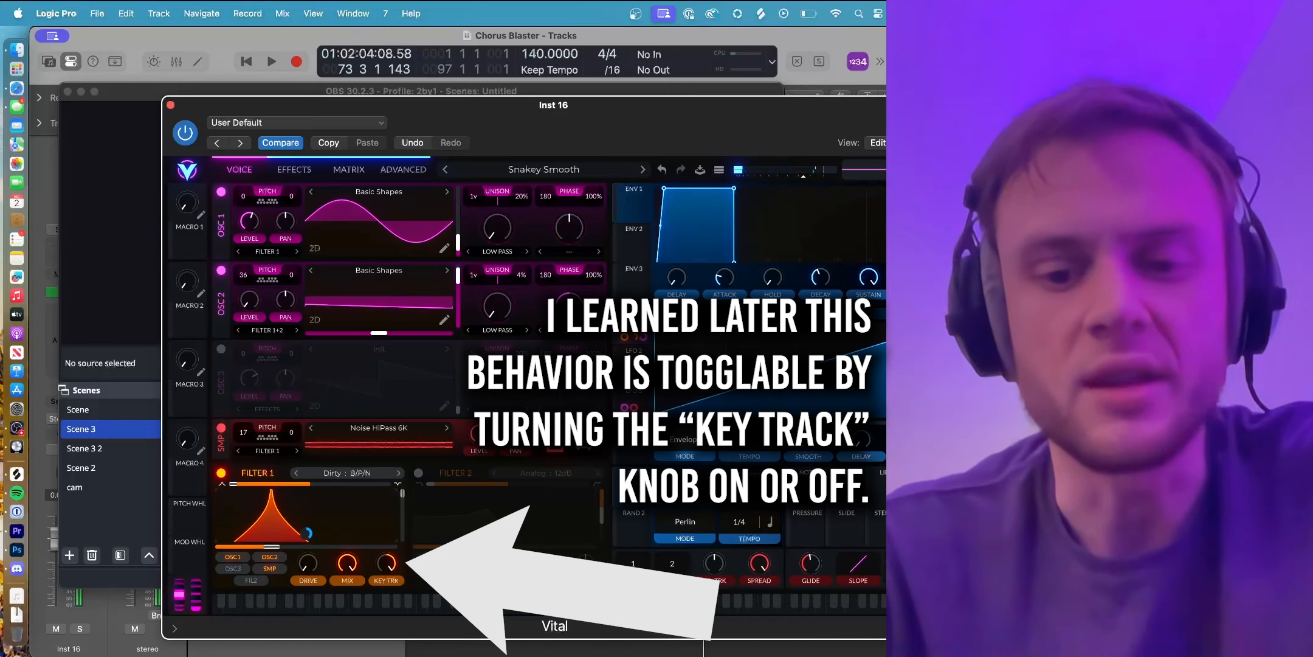
left_click(754, 606)
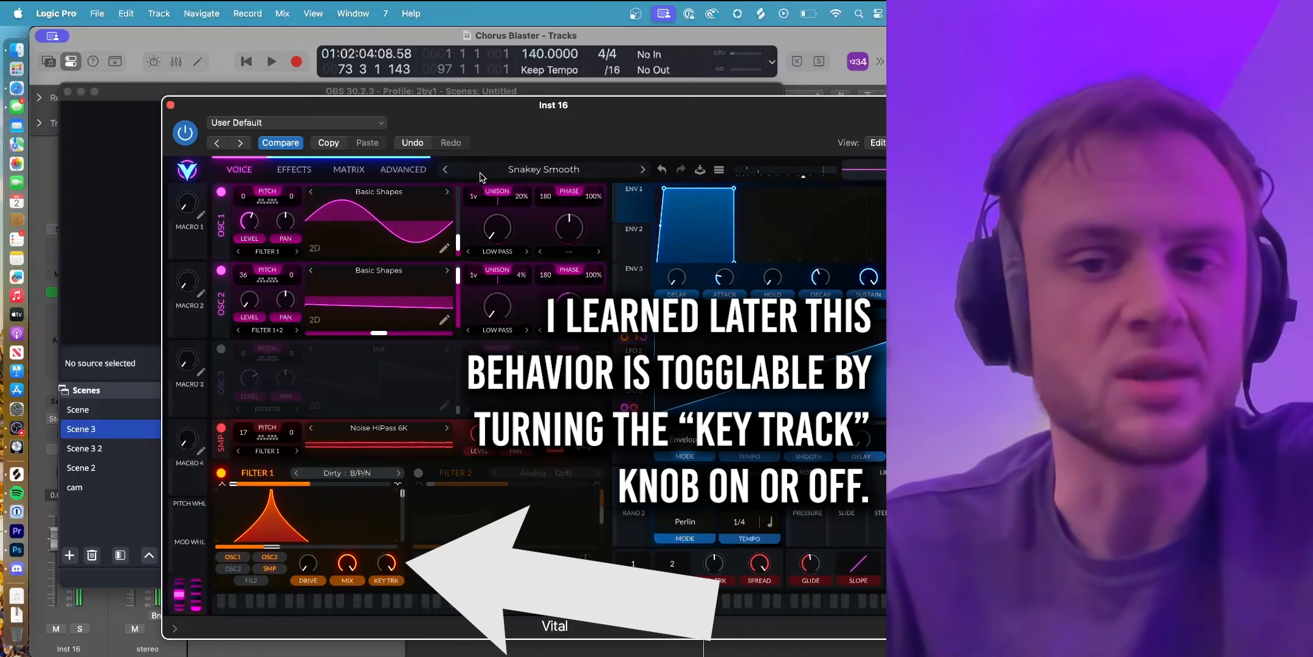
Load the Ejection Splenge preset and audition it by playing and sliding across notes.
left_click(445, 171)
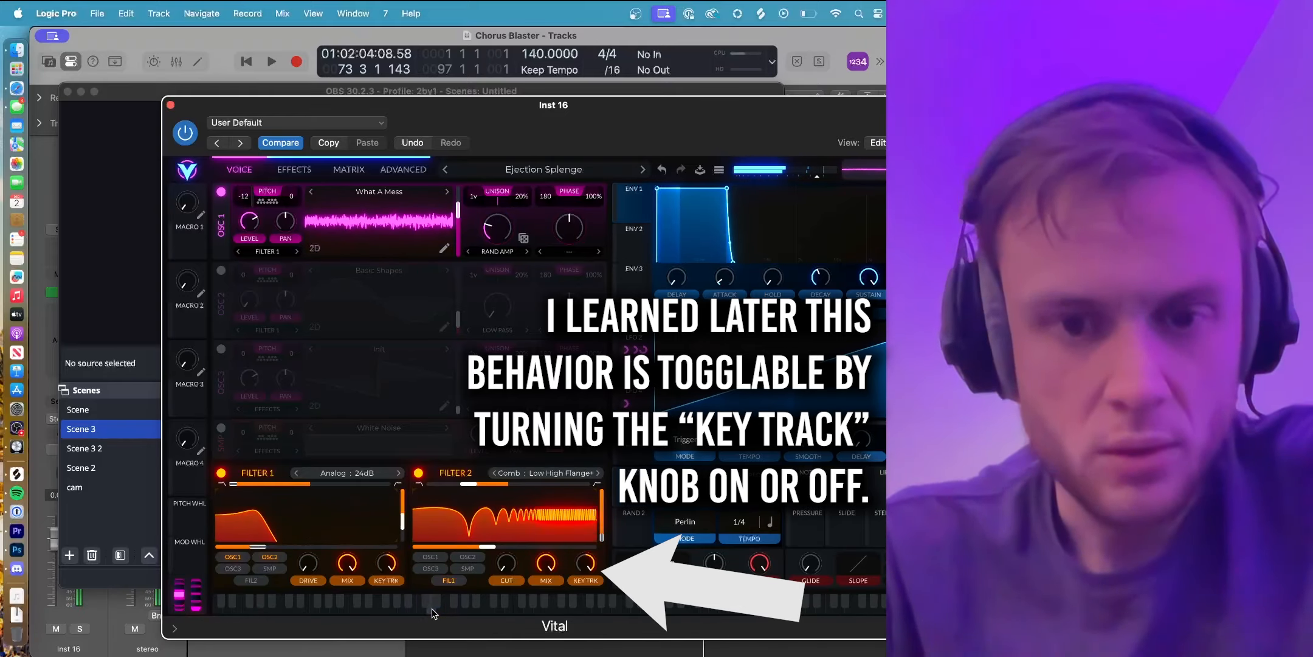
left_click(484, 611)
left_click_drag(485, 614, 434, 615)
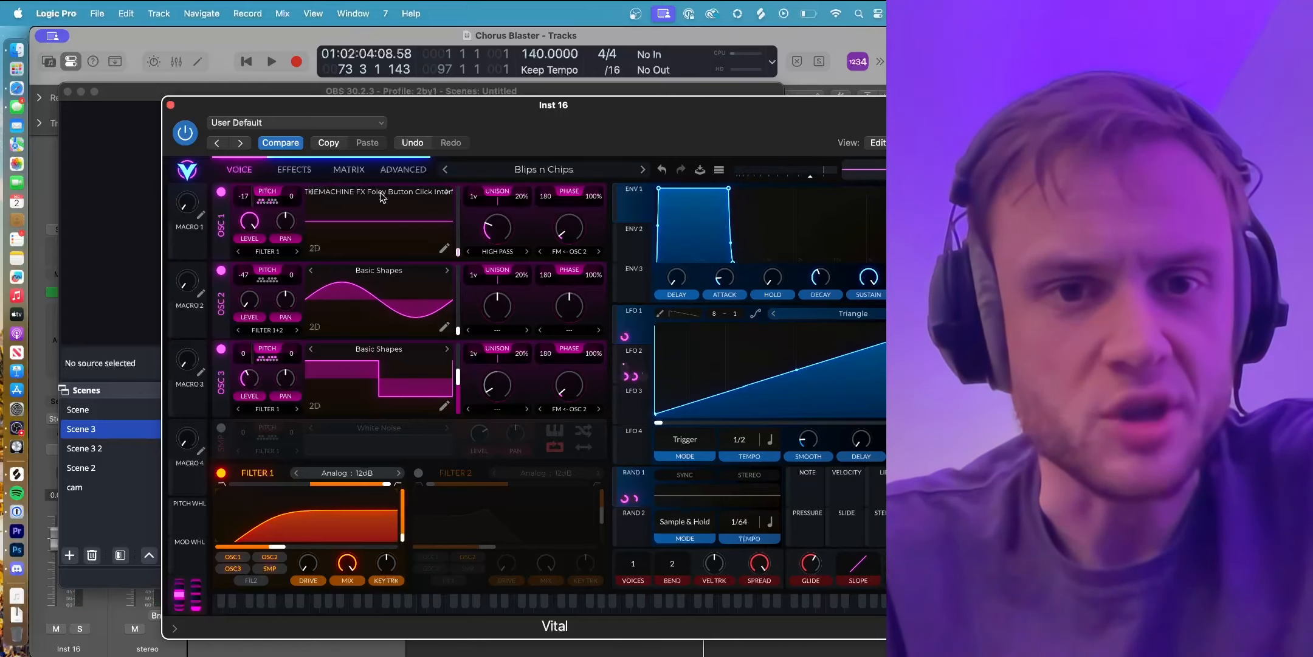
In the Blips n Chips preset, show oscillator 1's wavetable in 3D, and play a note with oscillator 1 on and off.
left_click(318, 249)
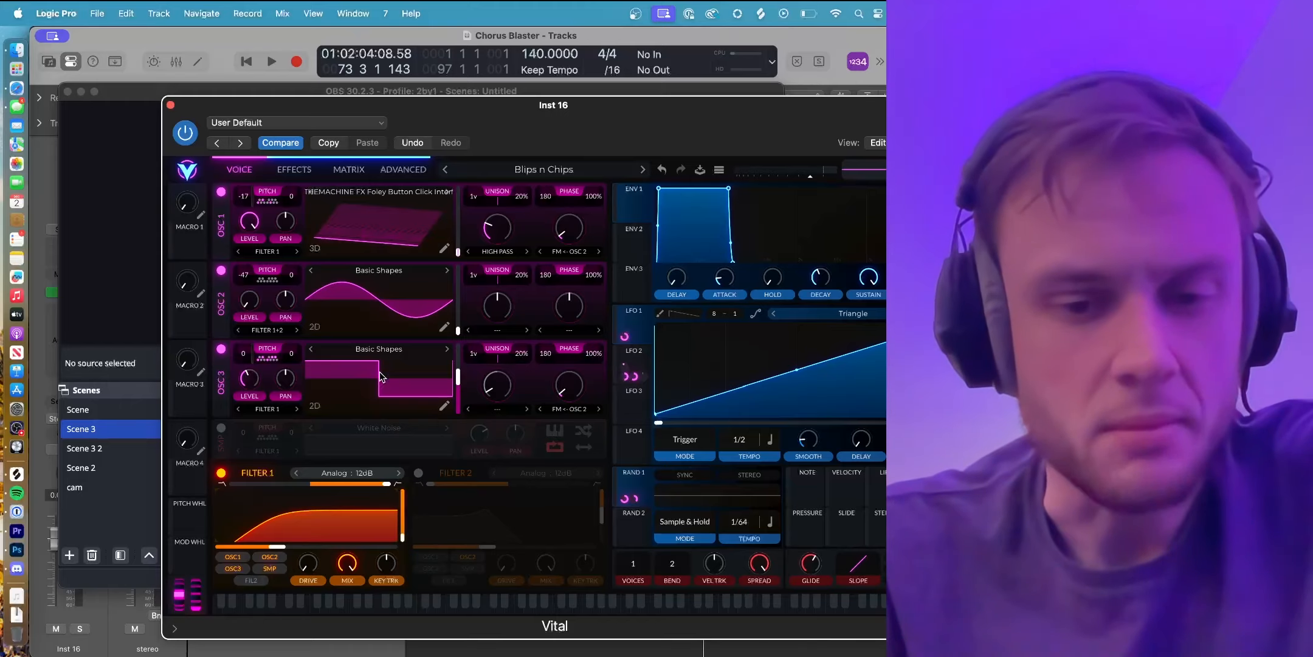
left_click(431, 608)
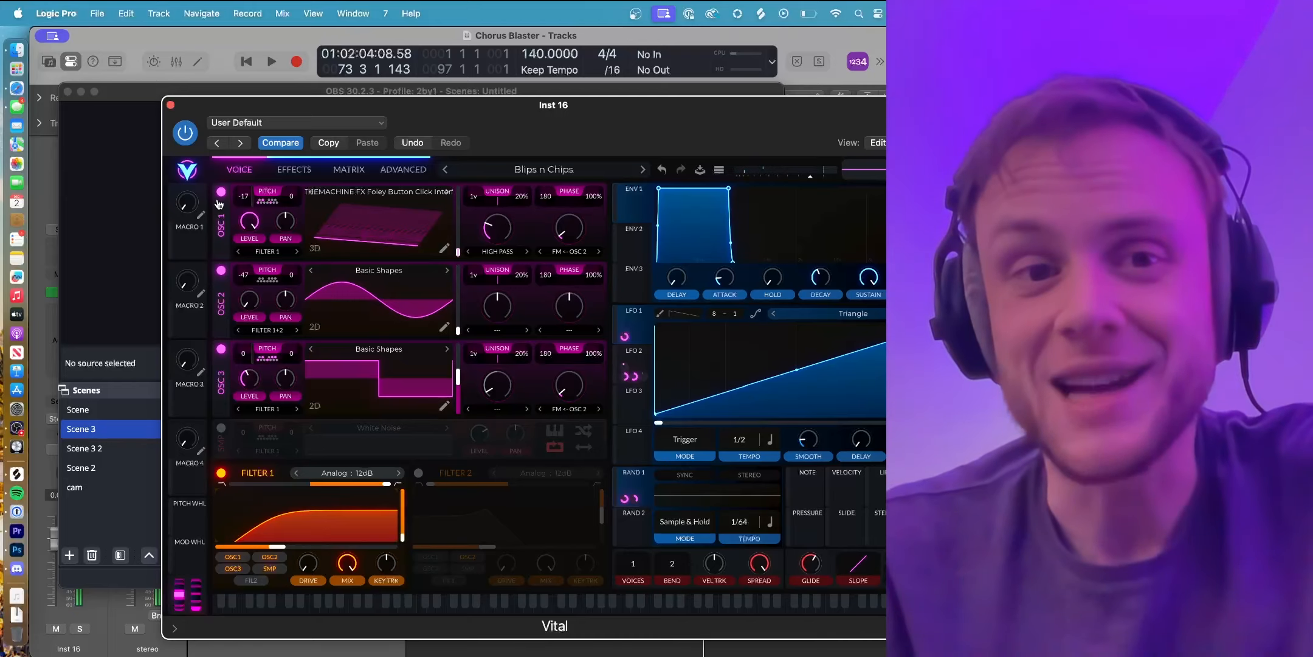
left_click(220, 192)
left_click(427, 611)
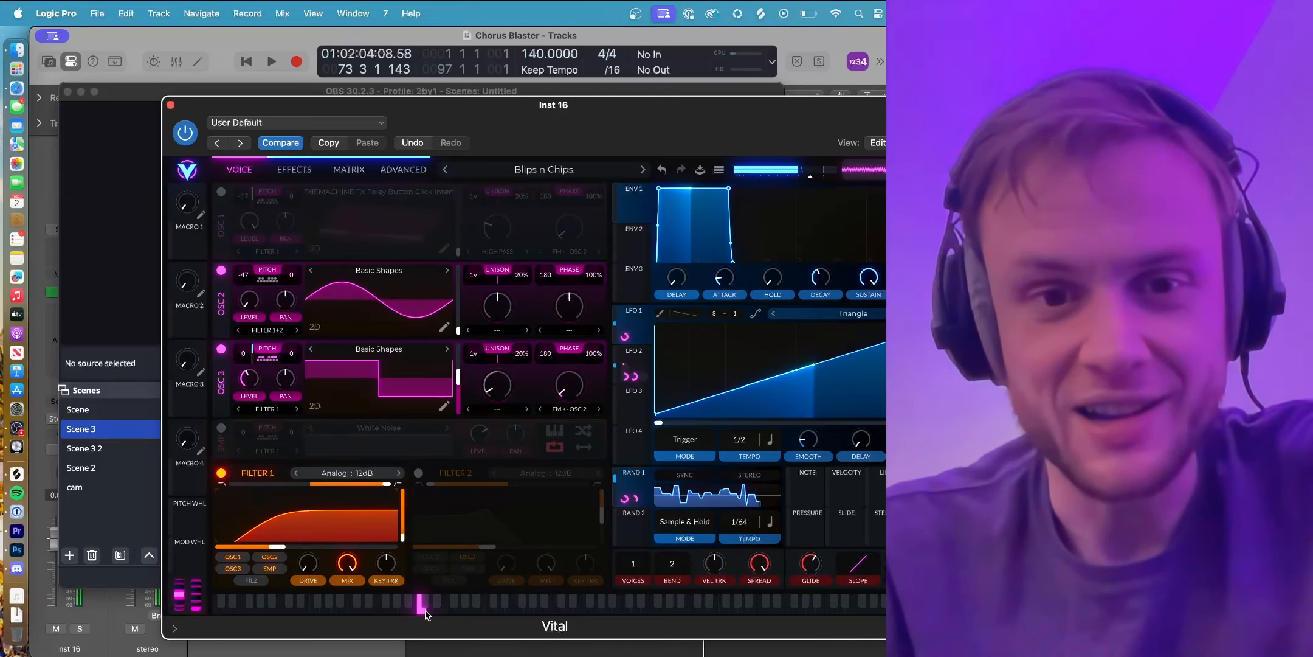
Play a note with oscillator 3 off, and audition Blips n Chips with oscillators 1 and 3 turned back on.
left_click(222, 351)
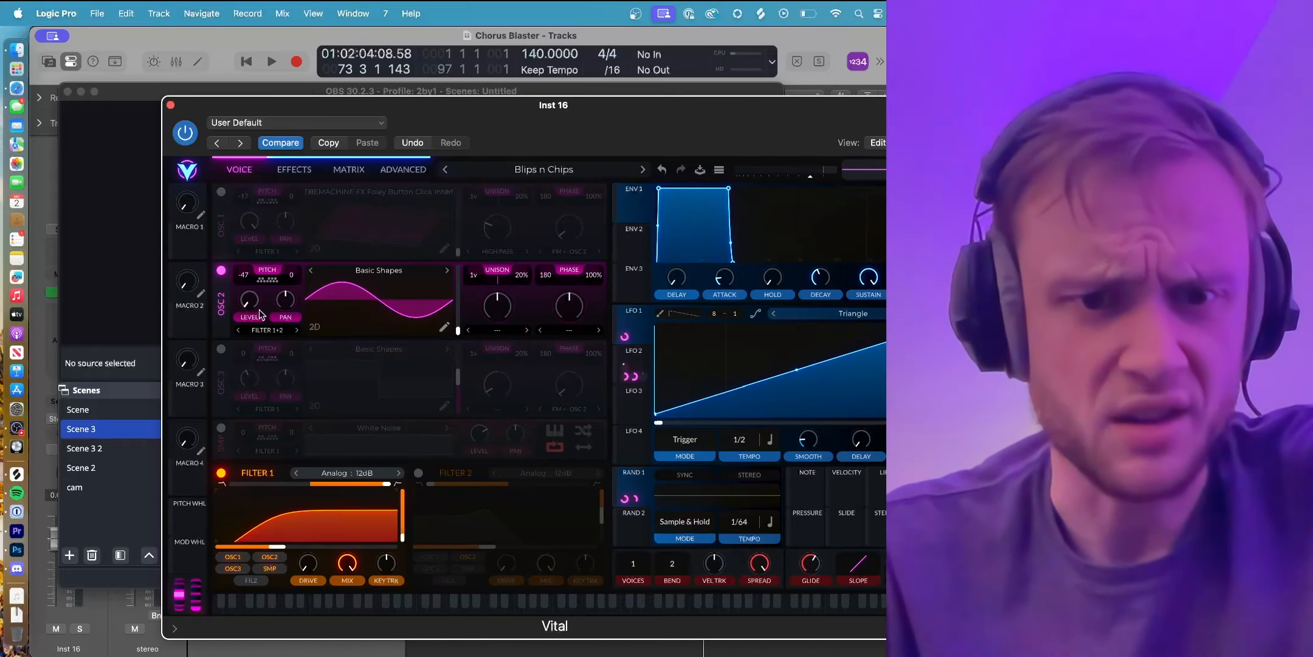
left_click(436, 603)
left_click(221, 349)
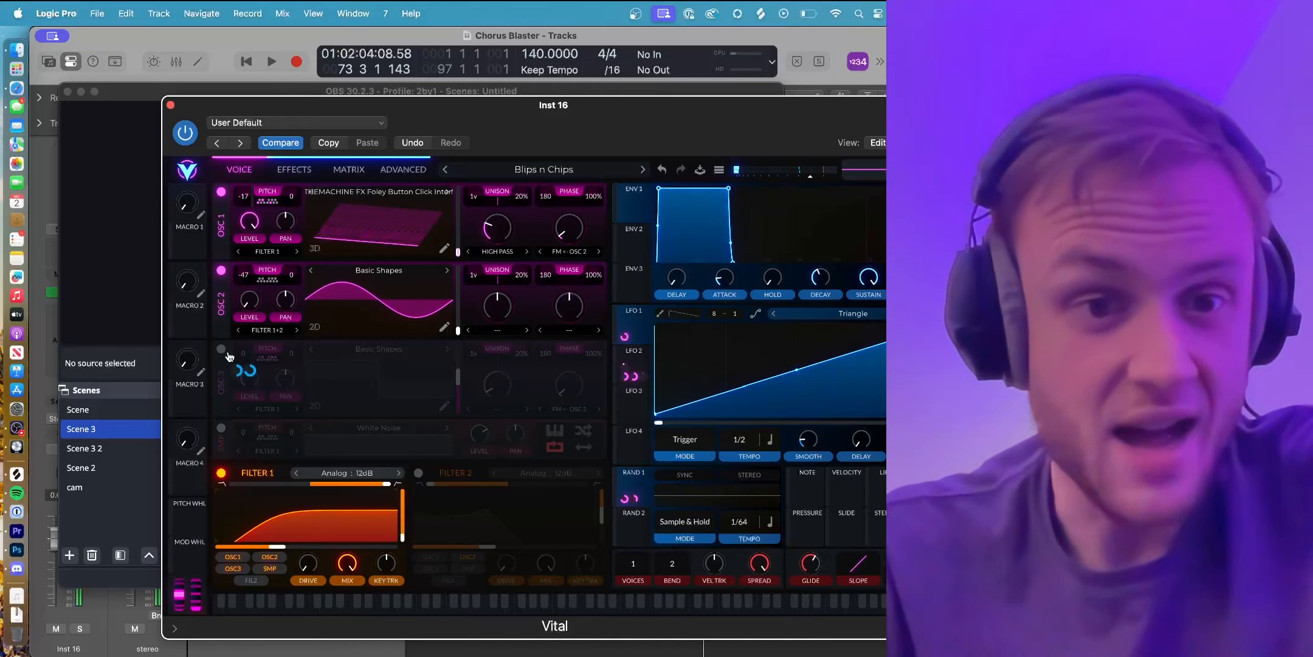
left_click(434, 609)
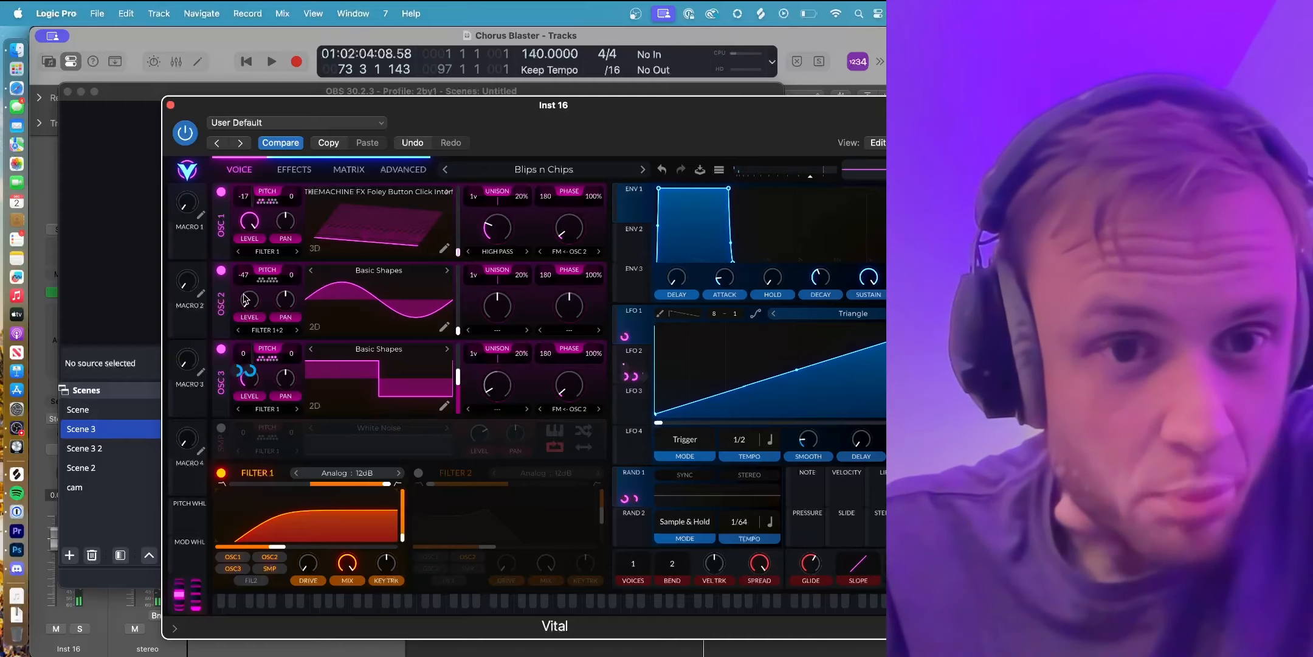
left_click(420, 607)
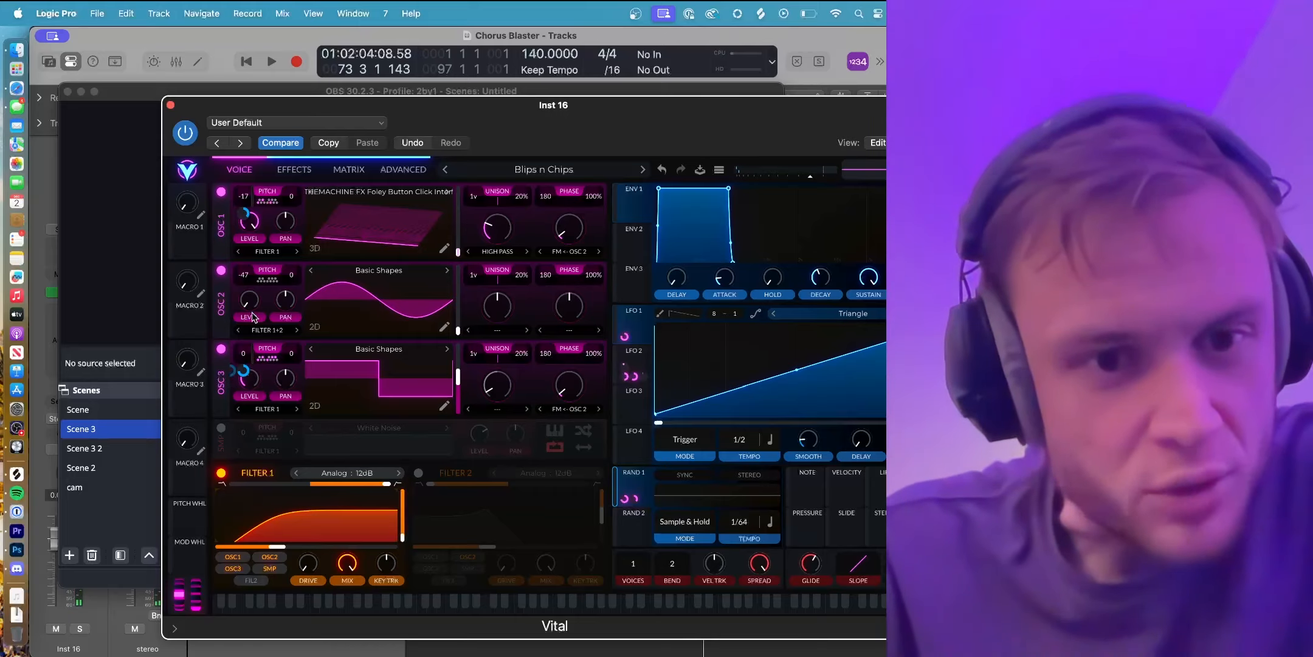
Audition the full Blips n Chips patch with a high and a low note, and view its effects chain.
mouse_move(250, 219)
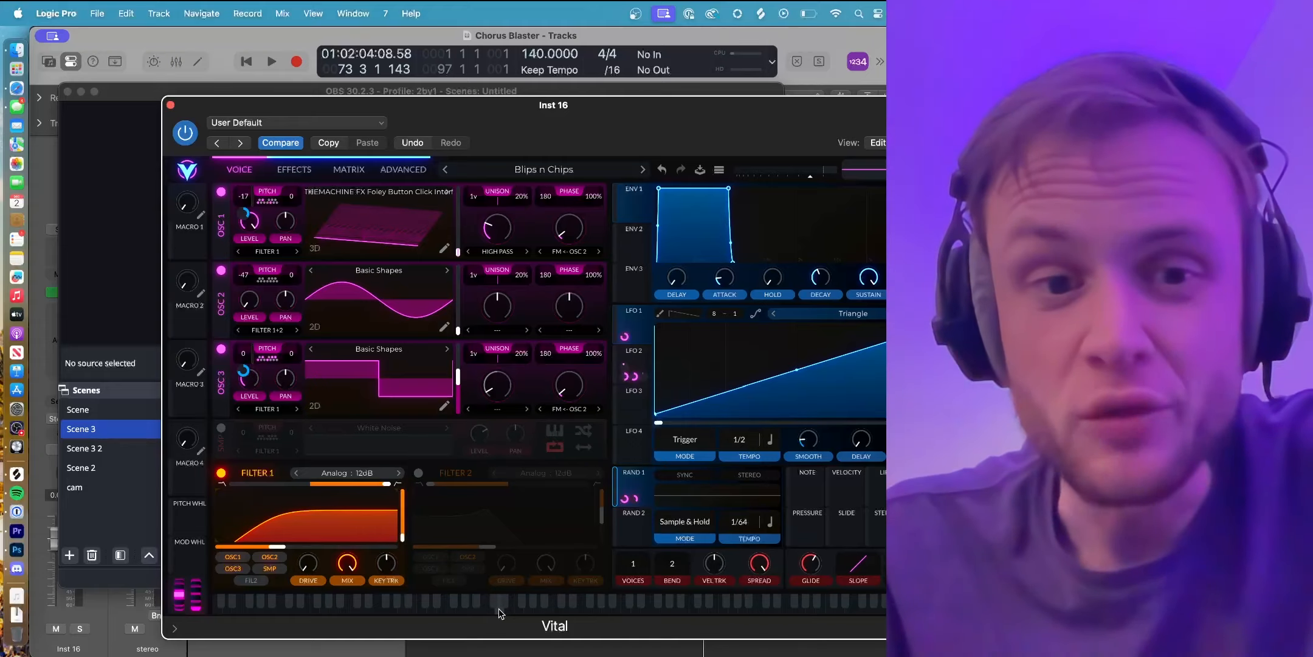
left_click(499, 605)
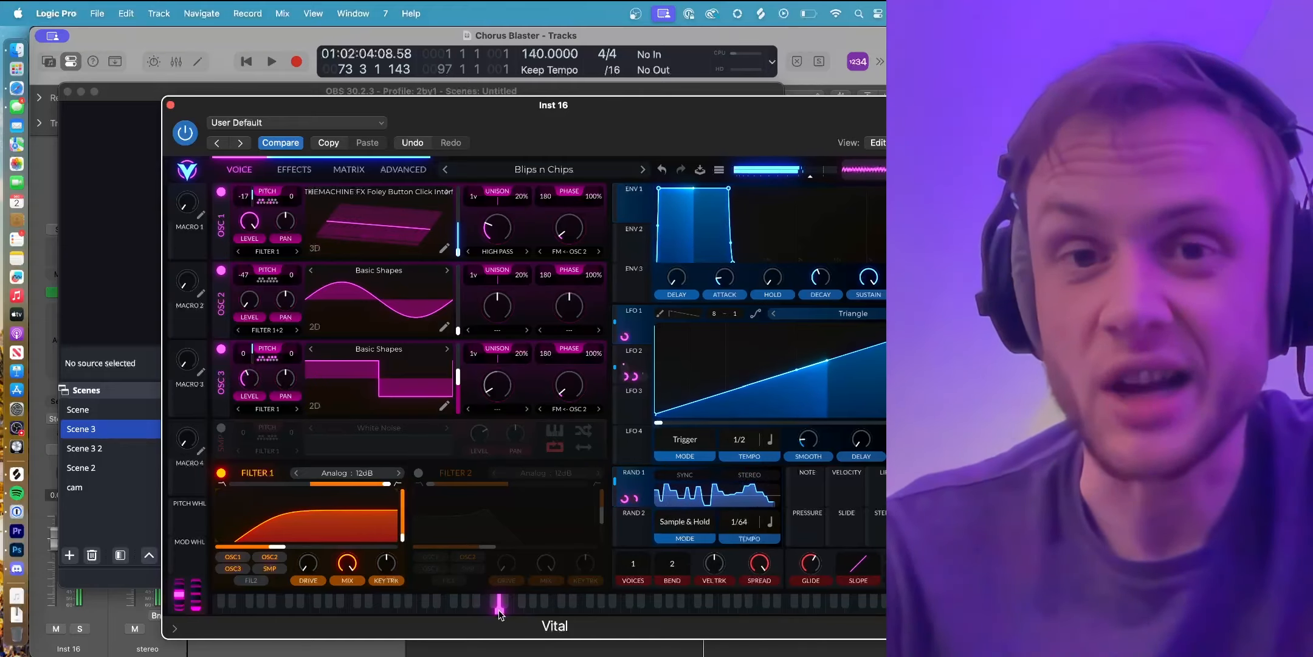
left_click(273, 601)
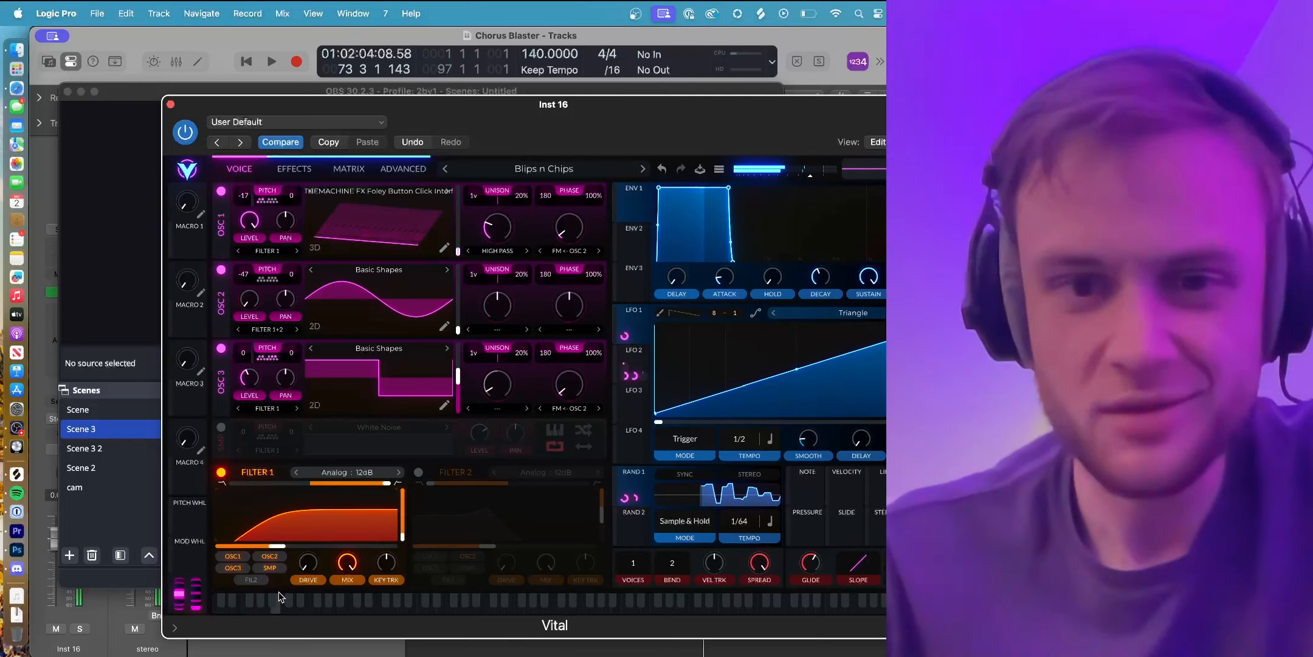
left_click(287, 172)
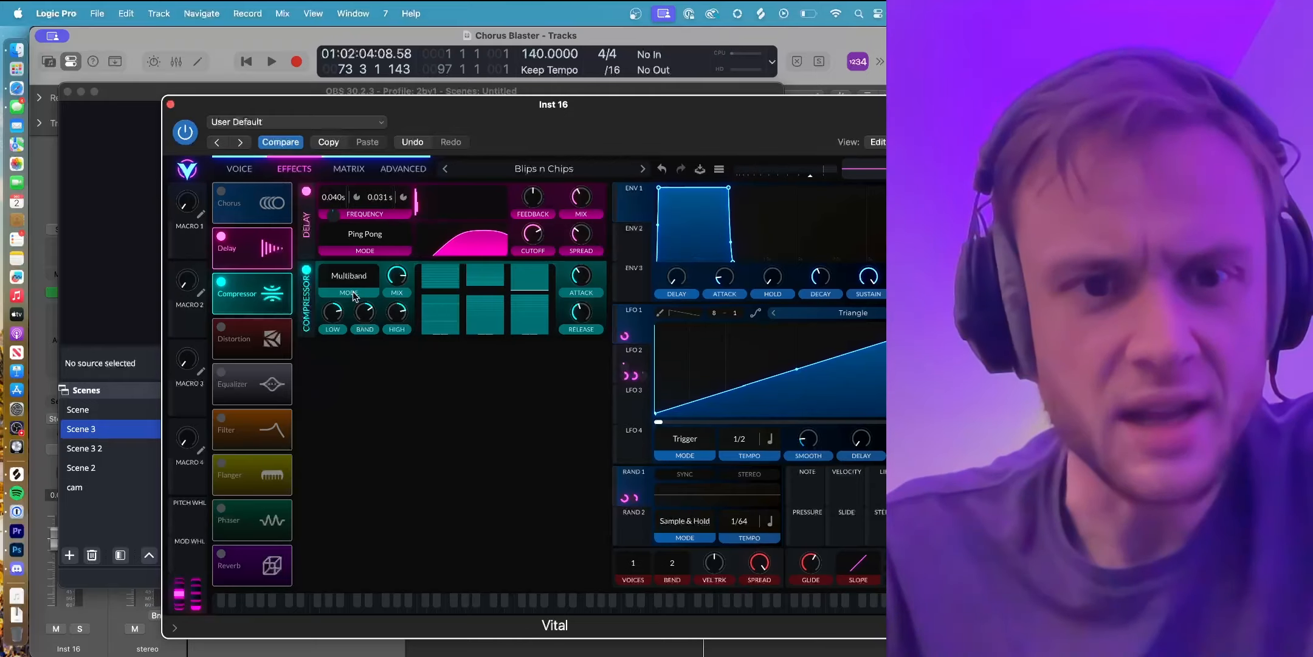
Load the Phase Beam preset, show its oscillators and filters, and audition it with several notes.
left_click(499, 168)
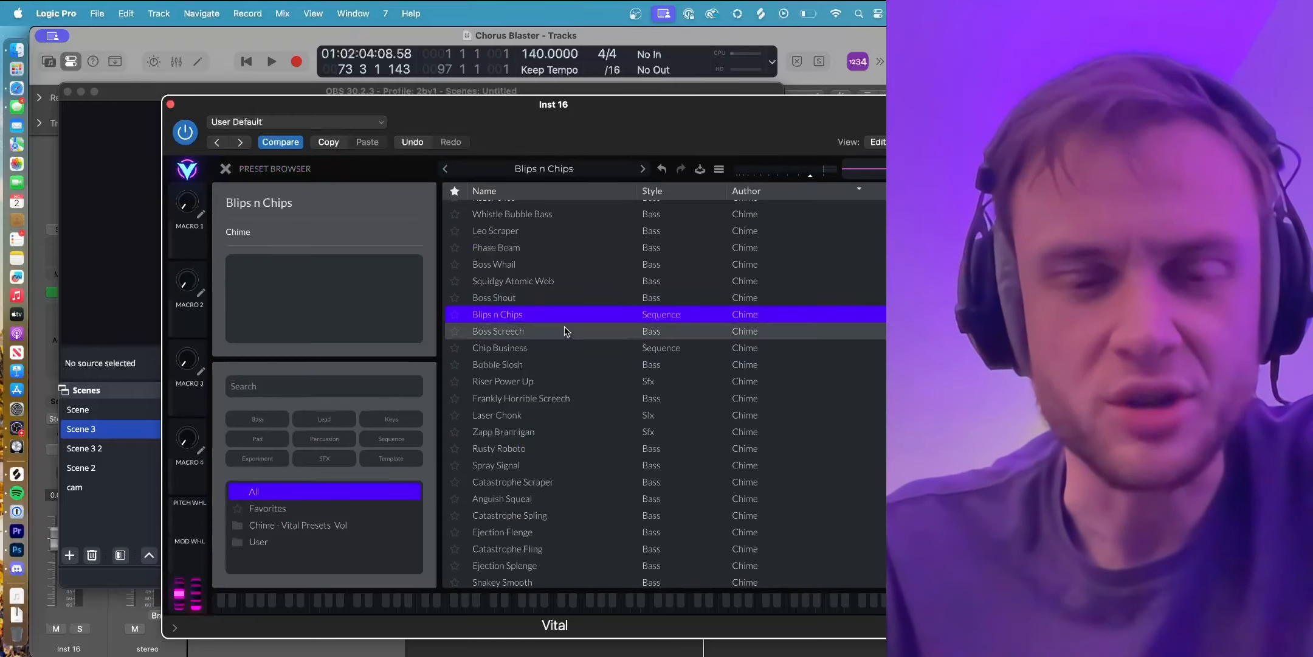
left_click(543, 277)
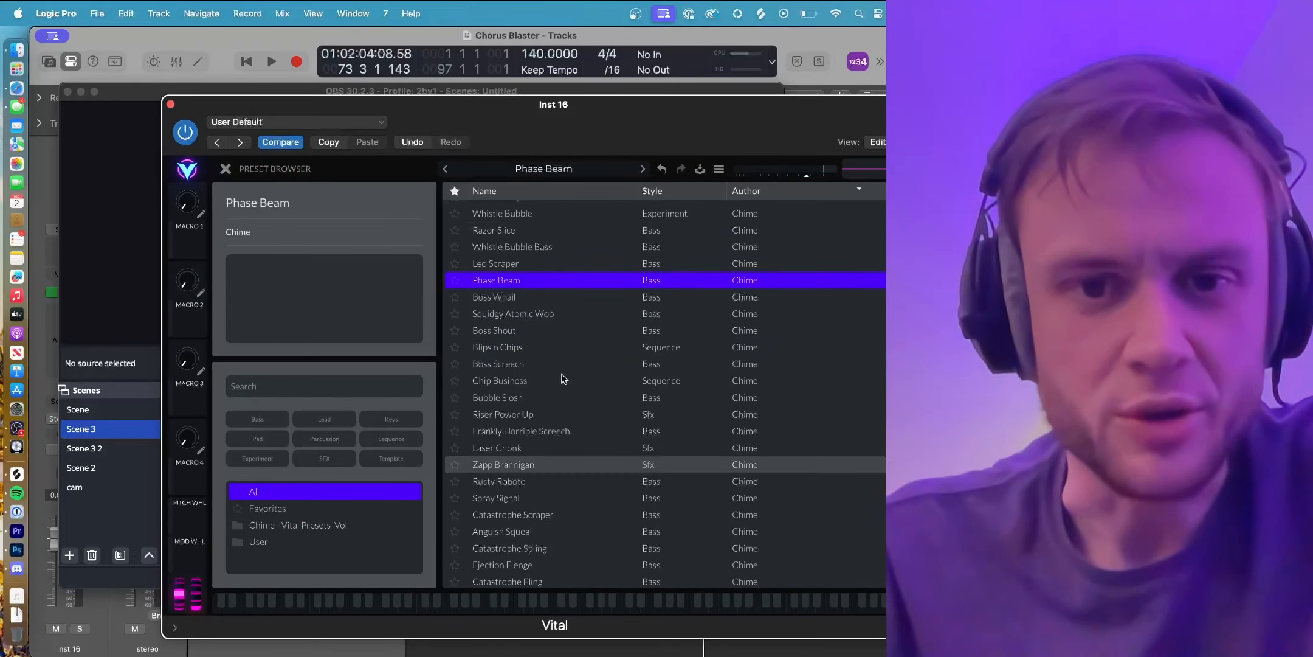
left_click(550, 170)
left_click(377, 606)
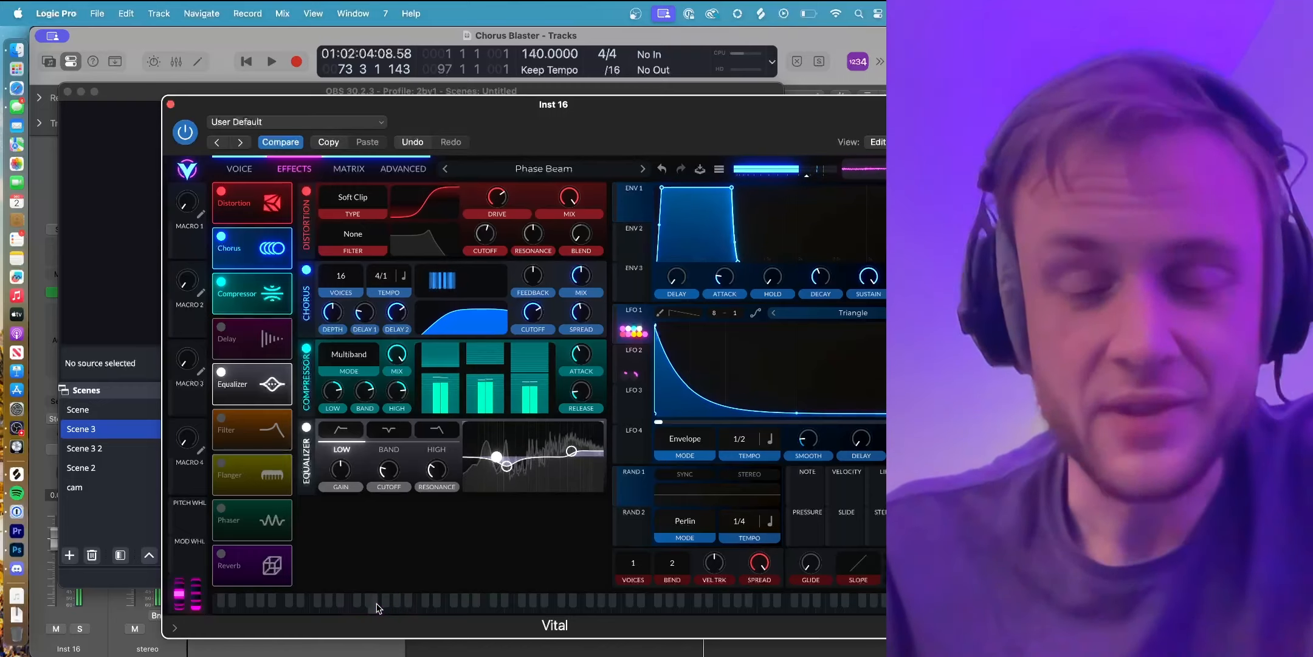
left_click(239, 169)
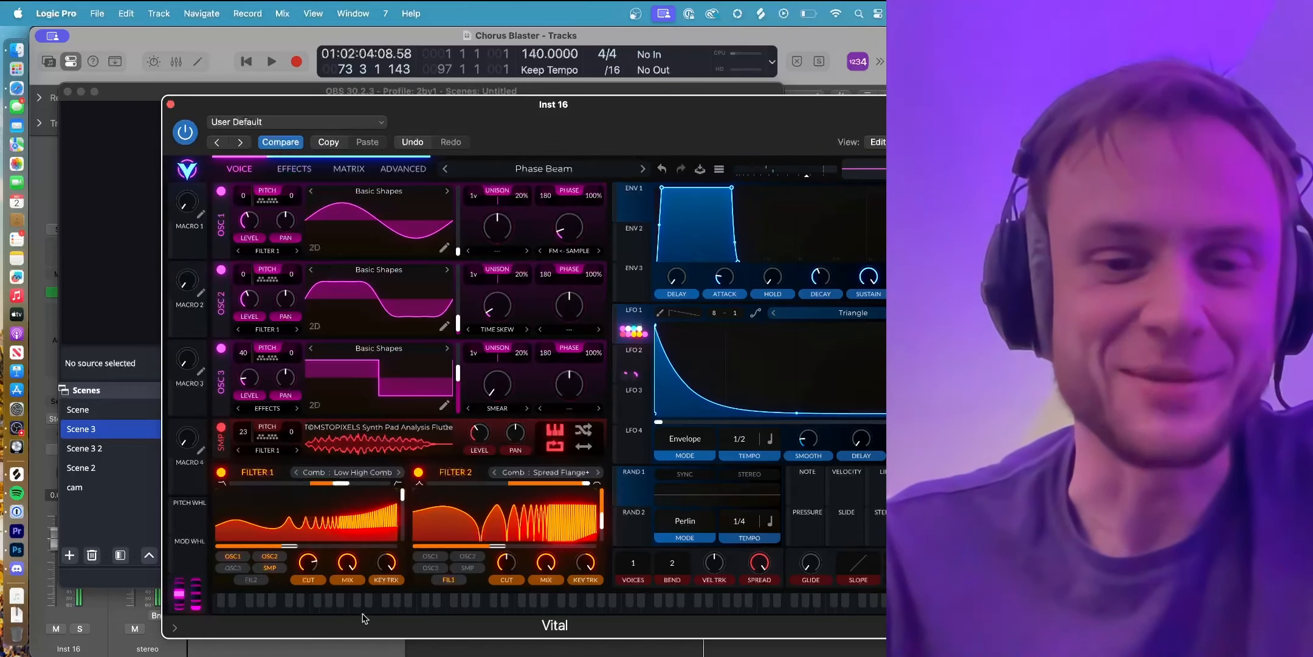
left_click(411, 611)
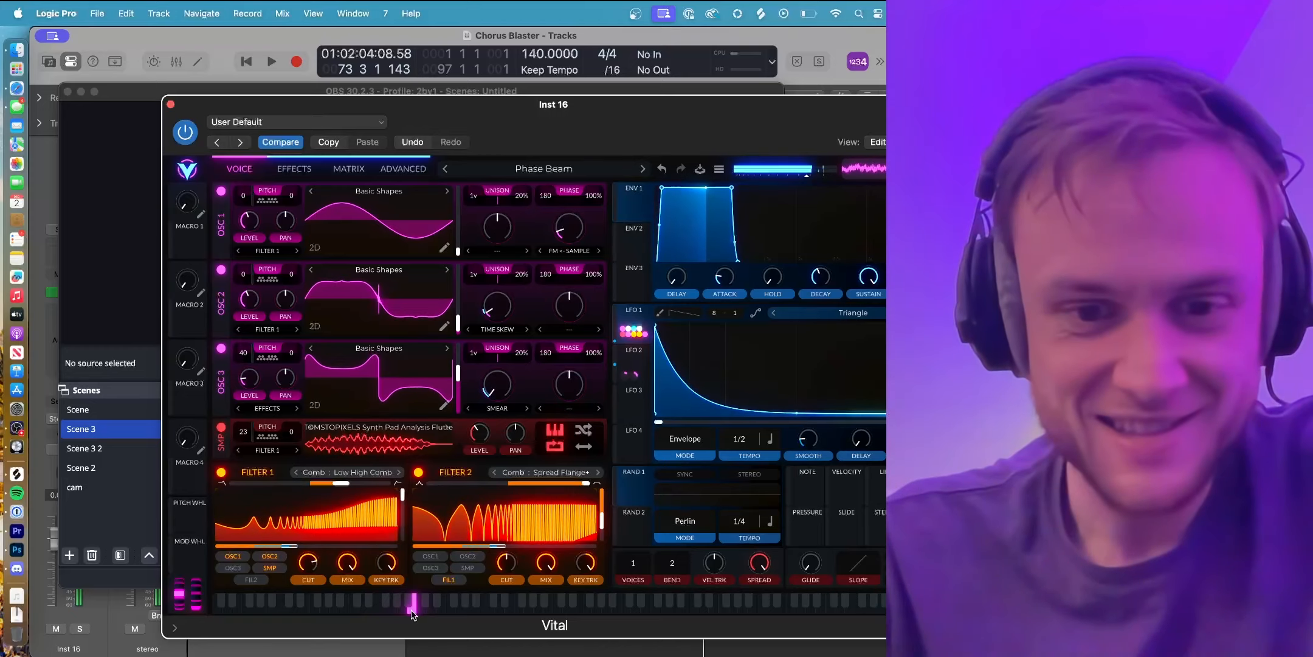
left_click(402, 609)
left_click(379, 608)
left_click(366, 607)
left_click(371, 610)
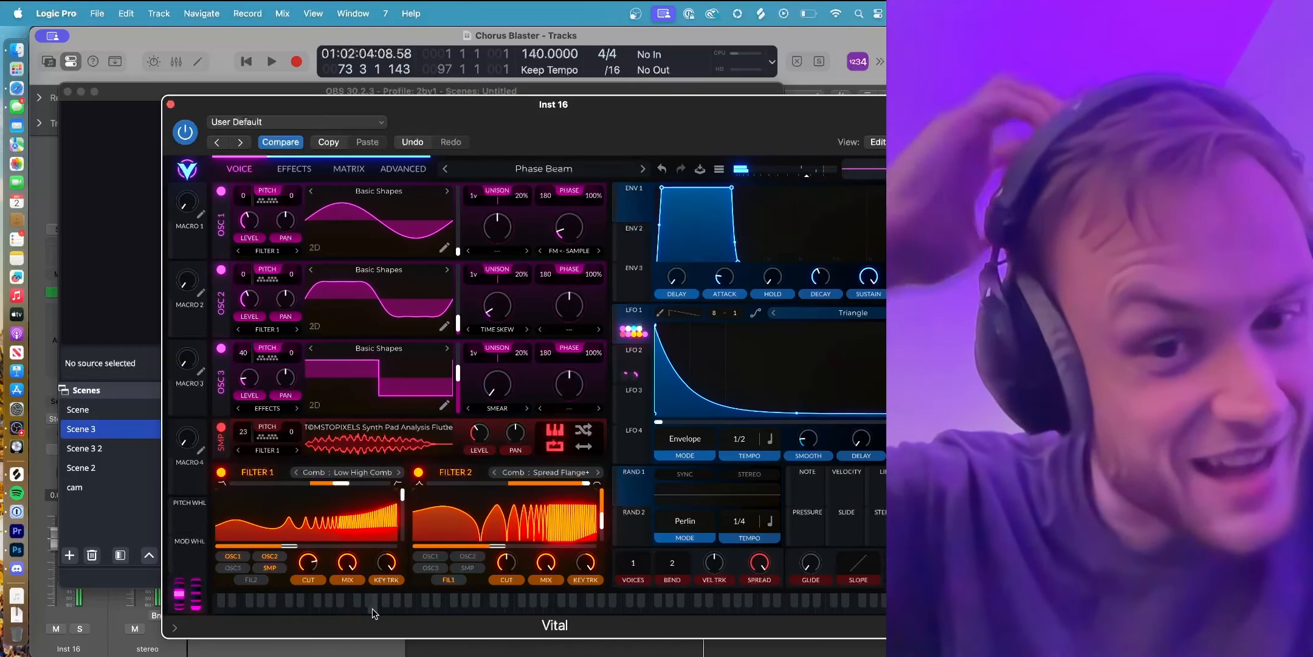
Turn off oscillators 1, 2 and 3 in Phase Beam and play notes to hear only the Synth Pad sample.
left_click(220, 190)
left_click(221, 271)
left_click(221, 348)
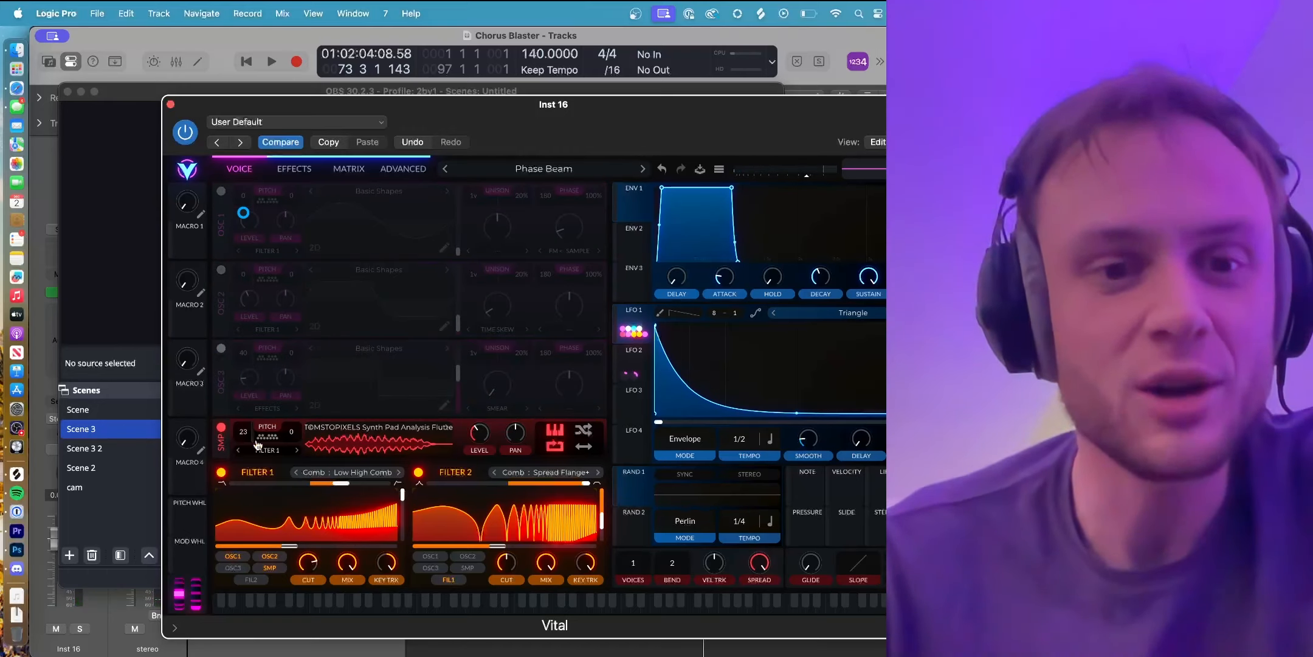
left_click(399, 606)
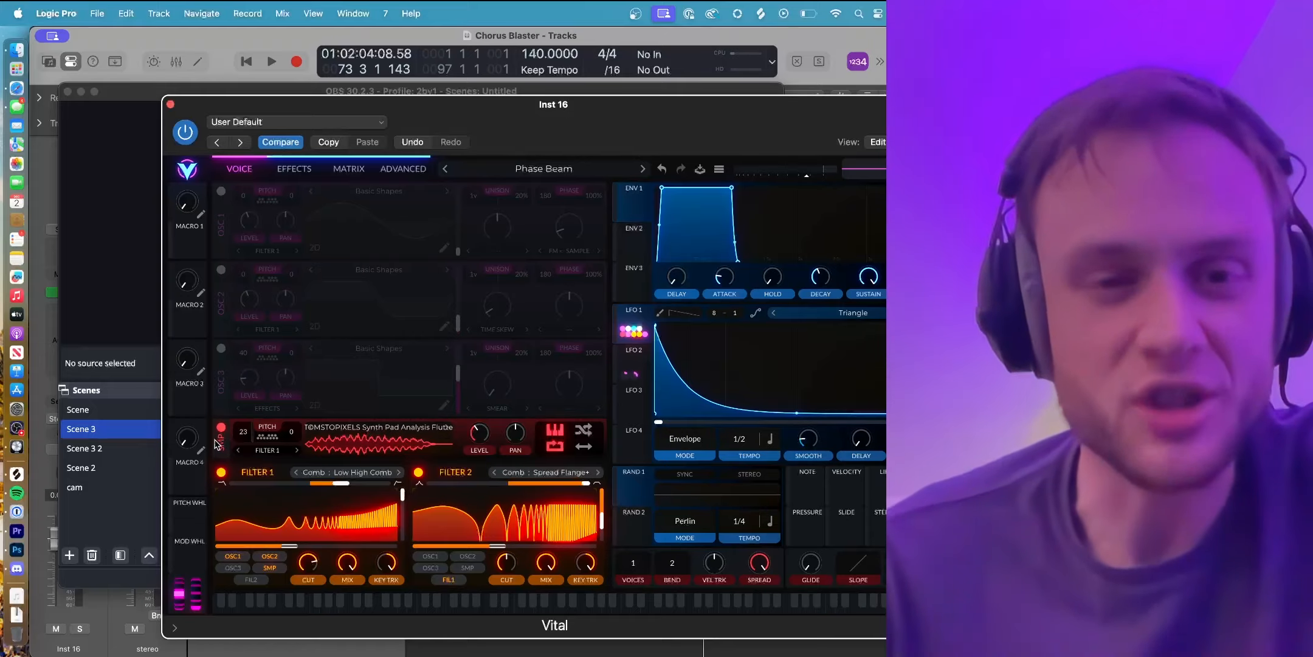
left_click(448, 605)
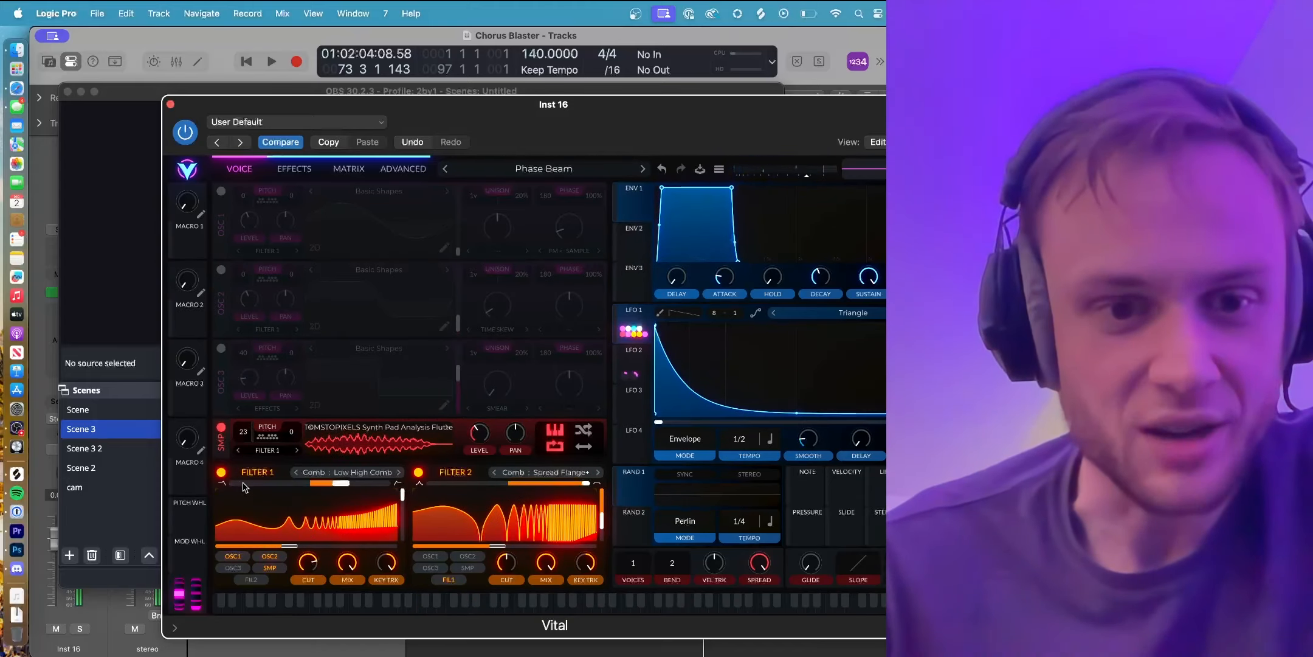
Re-enable the three oscillators with the sampler switched off, and audition Phase Beam while checking LFO 1's modulation targets.
left_click(221, 472)
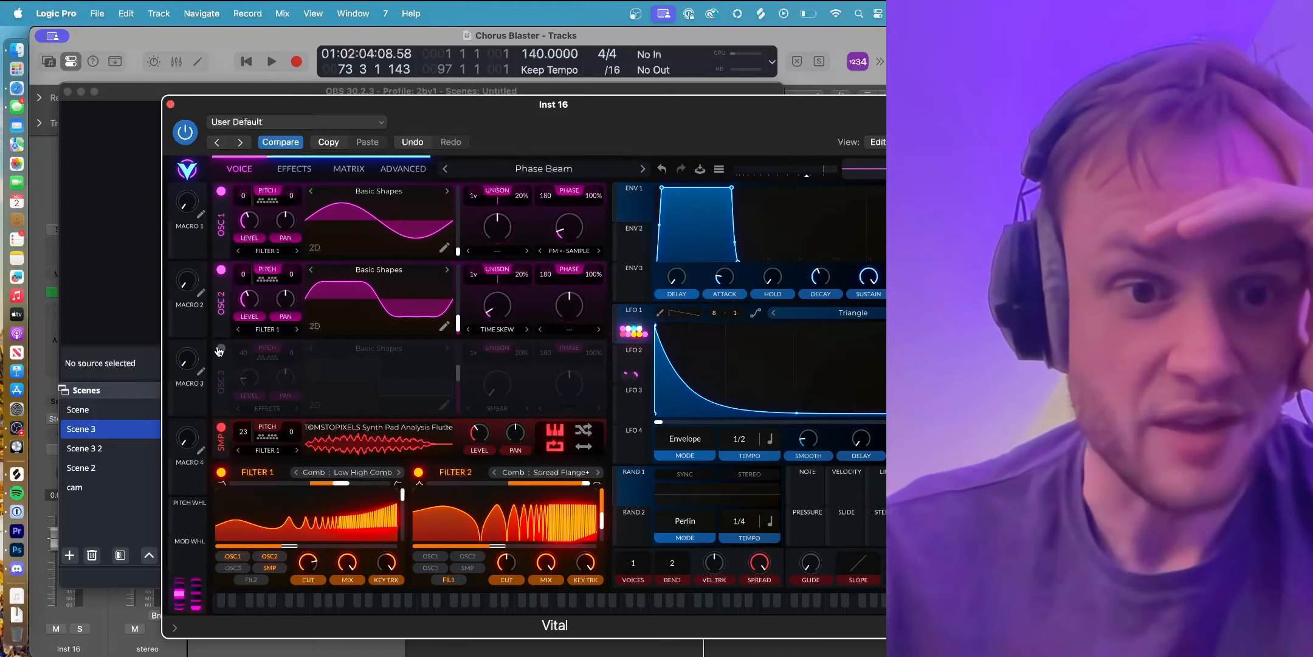
left_click(220, 348)
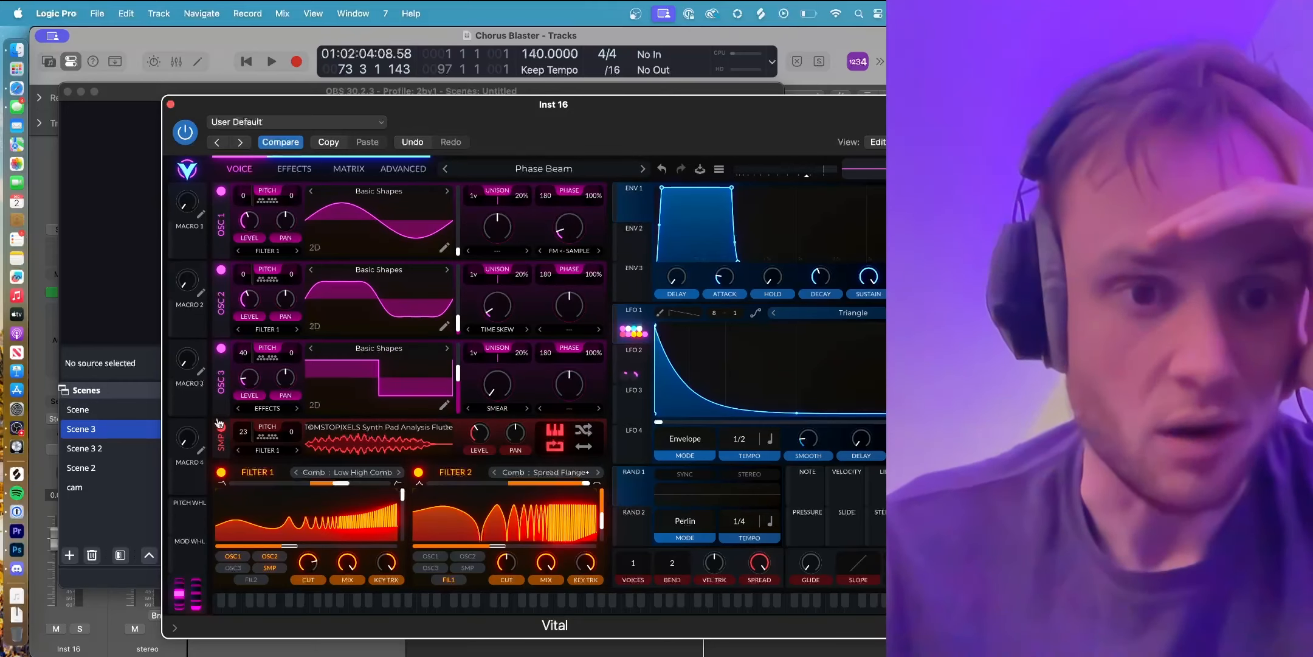
left_click(220, 427)
left_click(432, 608)
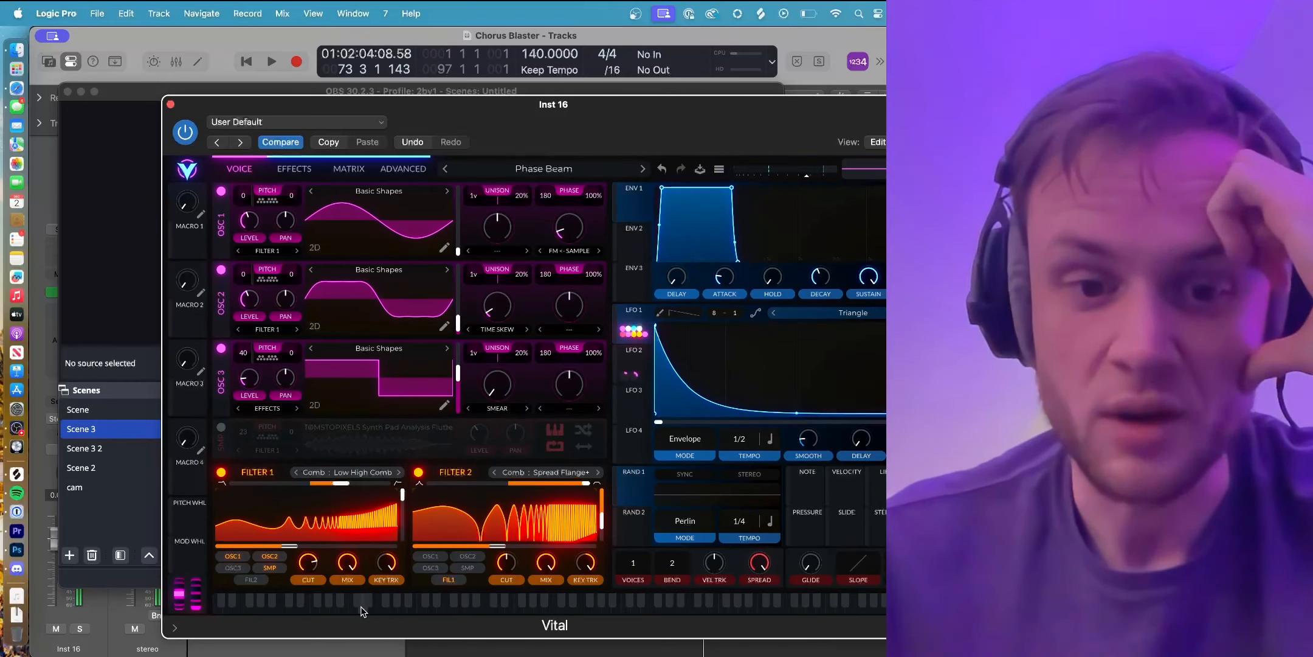
left_click(363, 608)
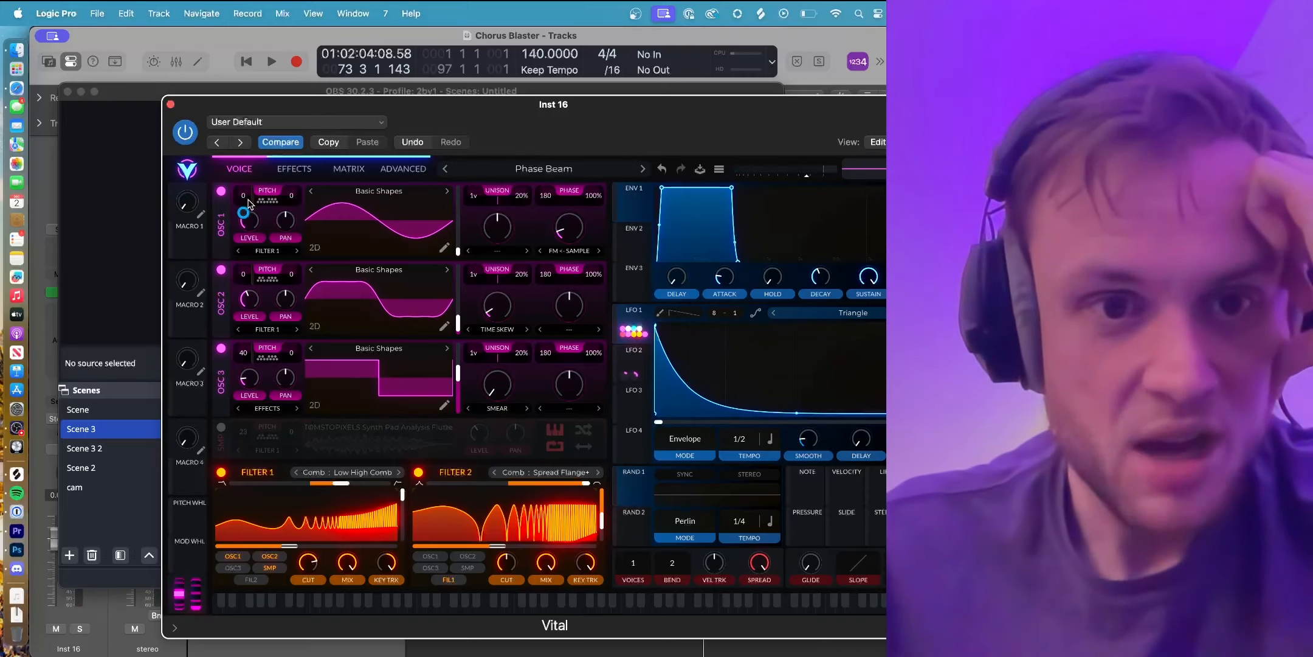
mouse_move(645, 330)
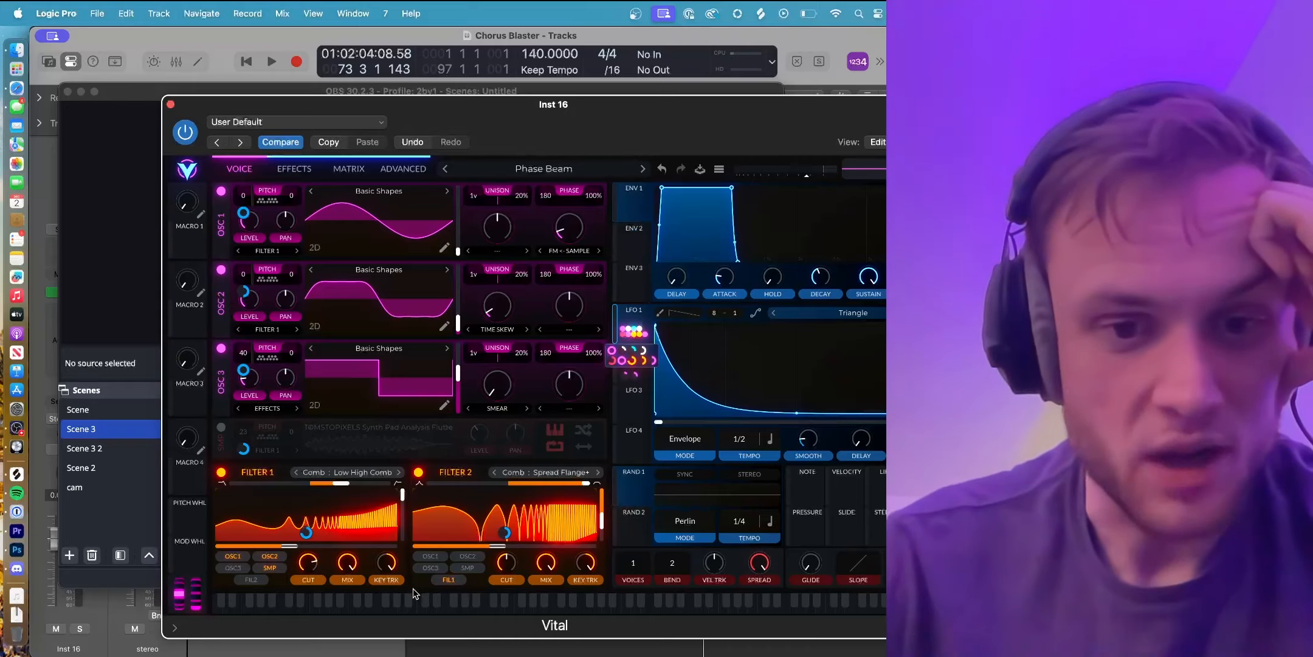
left_click(419, 605)
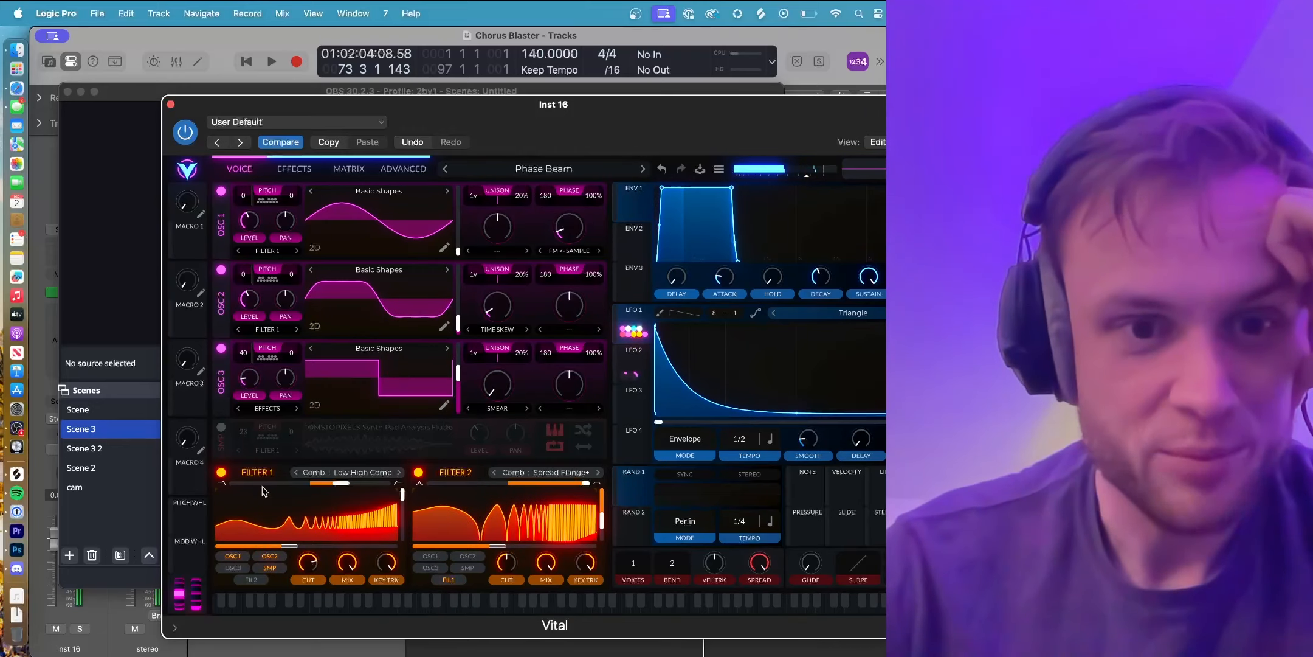
Turn the sampler back on and play notes through the complete Phase Beam patch.
left_click(220, 427)
left_click(390, 608)
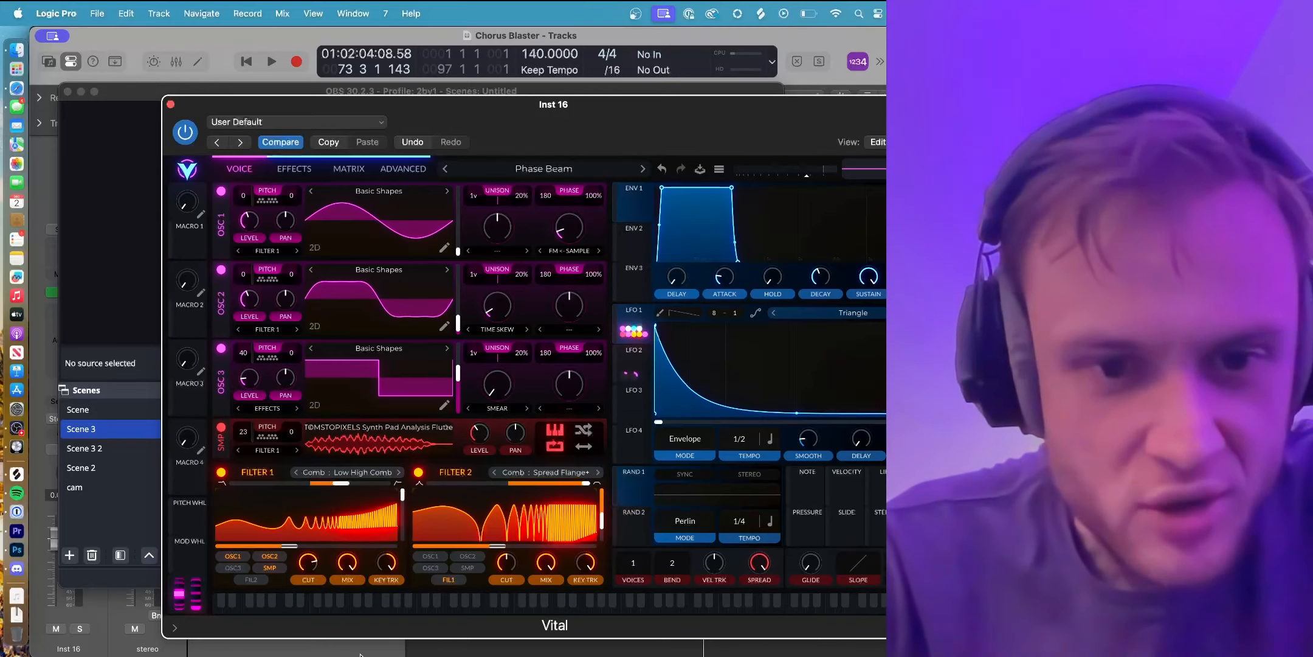
left_click(398, 601)
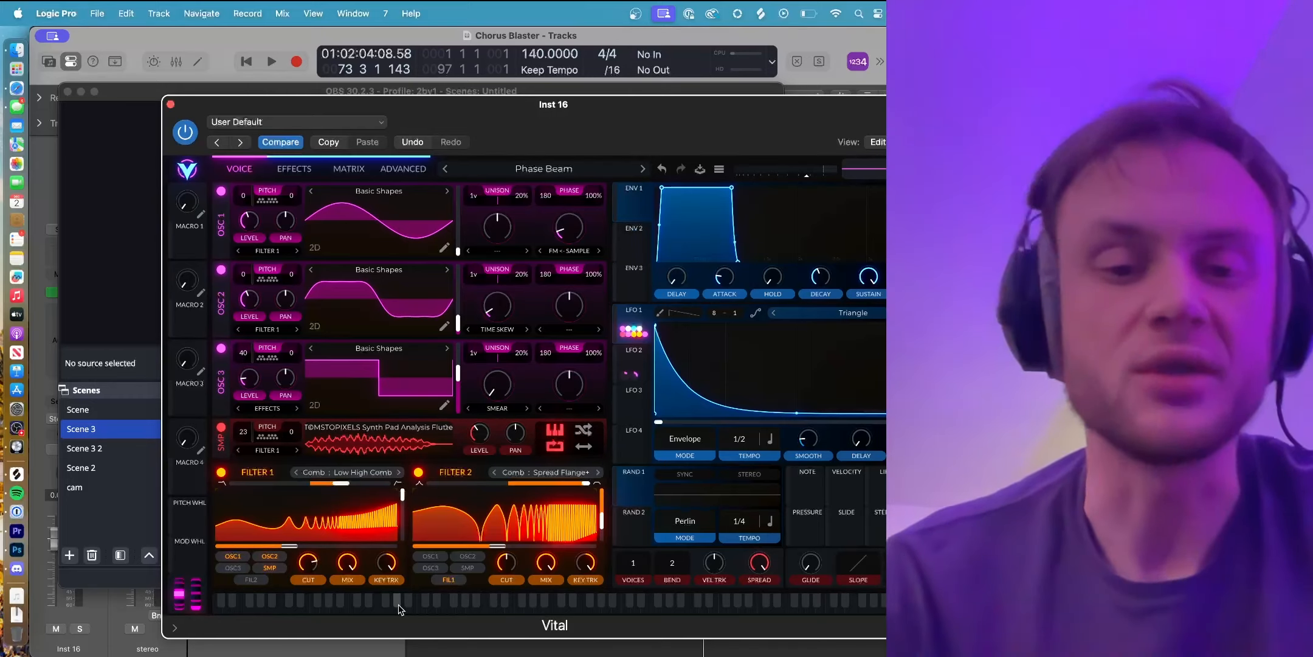
Review Phase Beam's effects chain alongside its oscillators and comb filters.
left_click(304, 172)
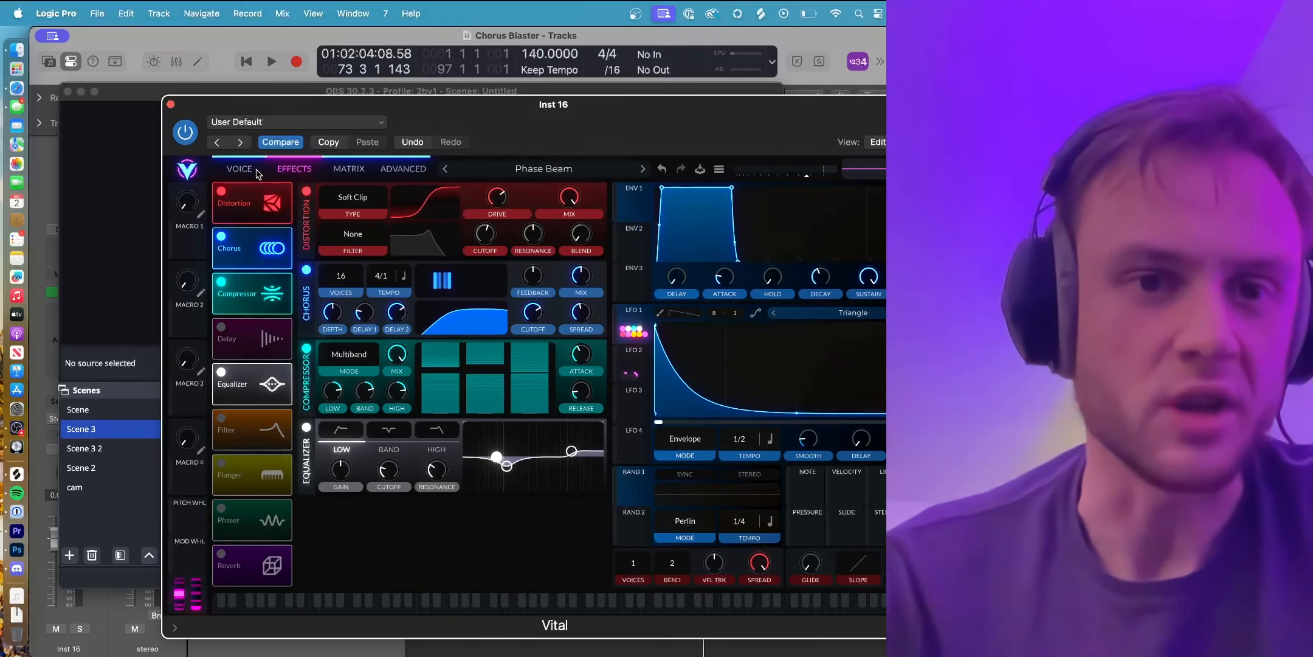
left_click(239, 168)
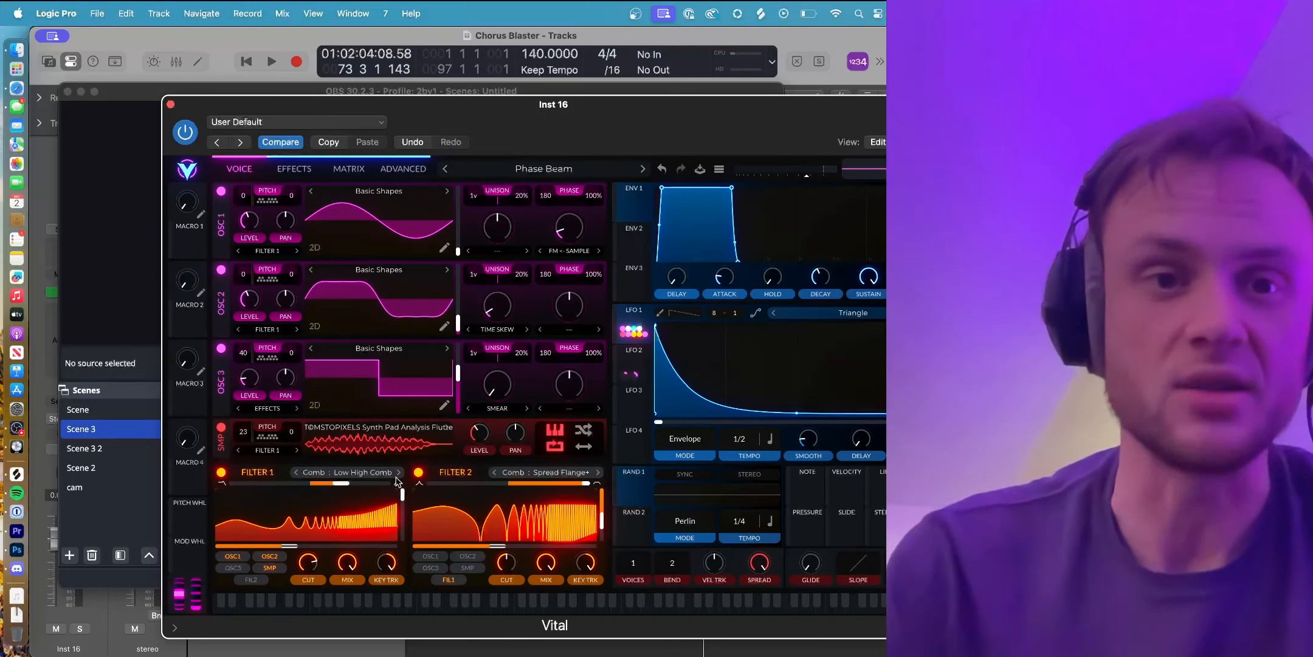
left_click(294, 171)
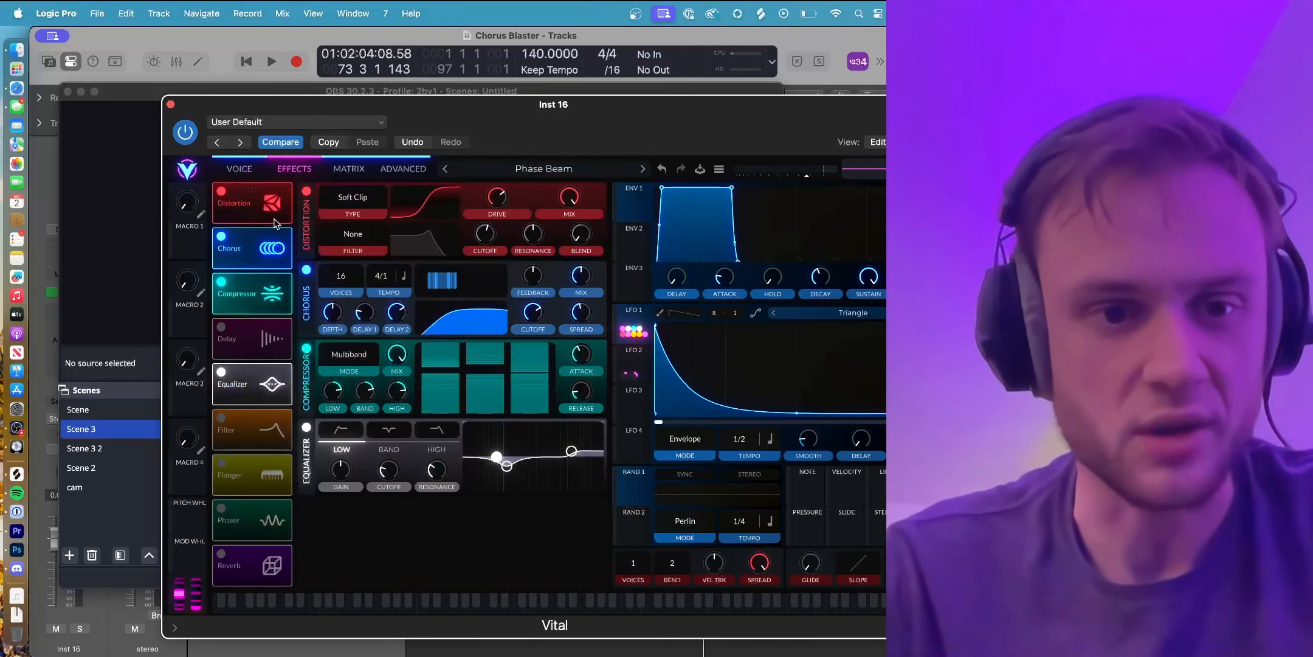
Load the Leo Scraper preset, audition it with oscillator 1 on and off, and leave oscillator 1 enabled.
left_click(245, 437)
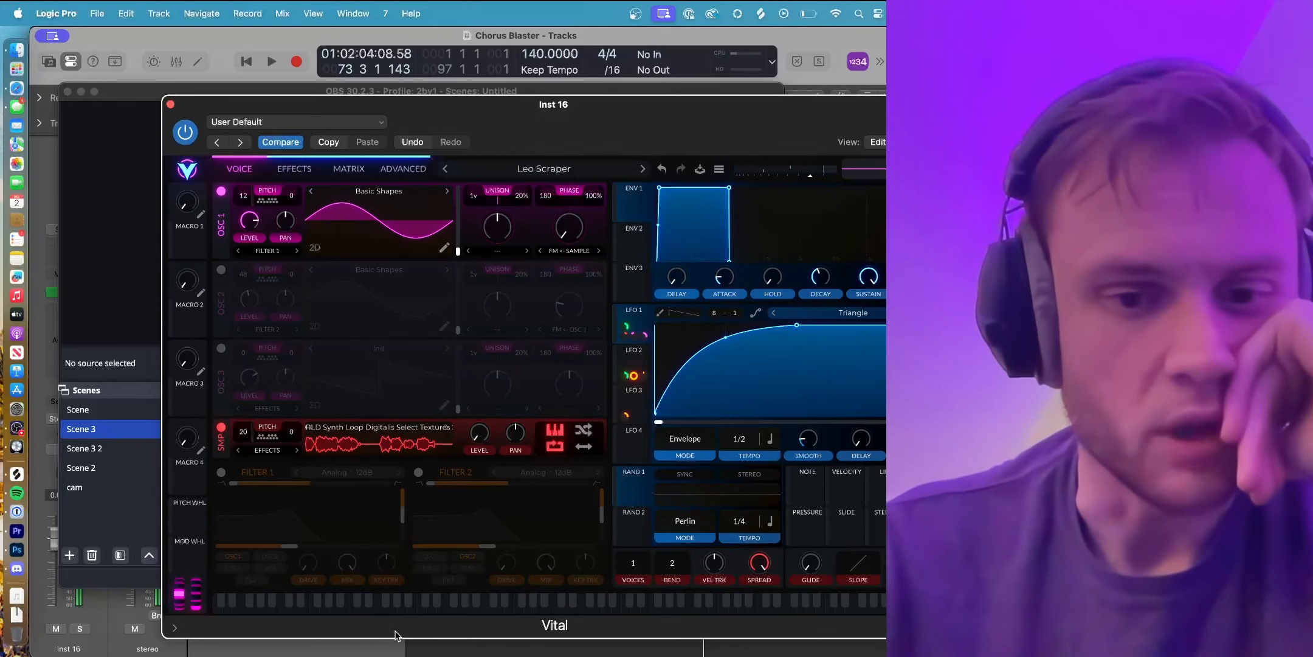
left_click(364, 611)
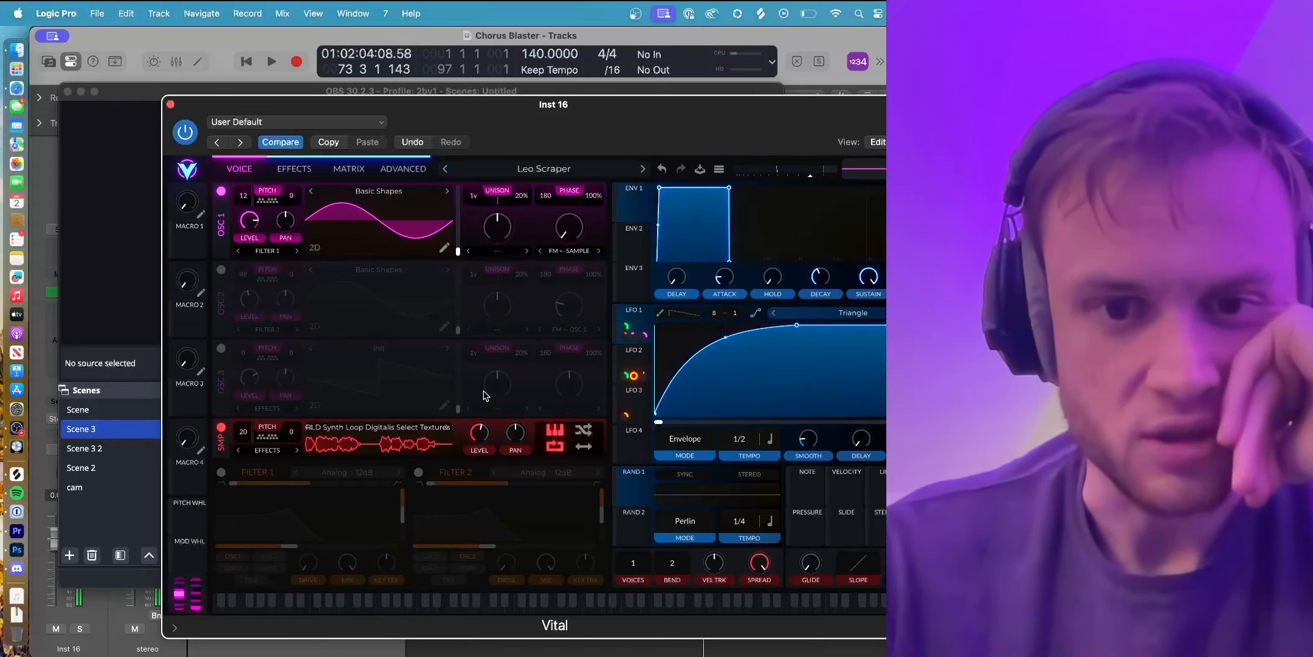
left_click(221, 191)
left_click(392, 605)
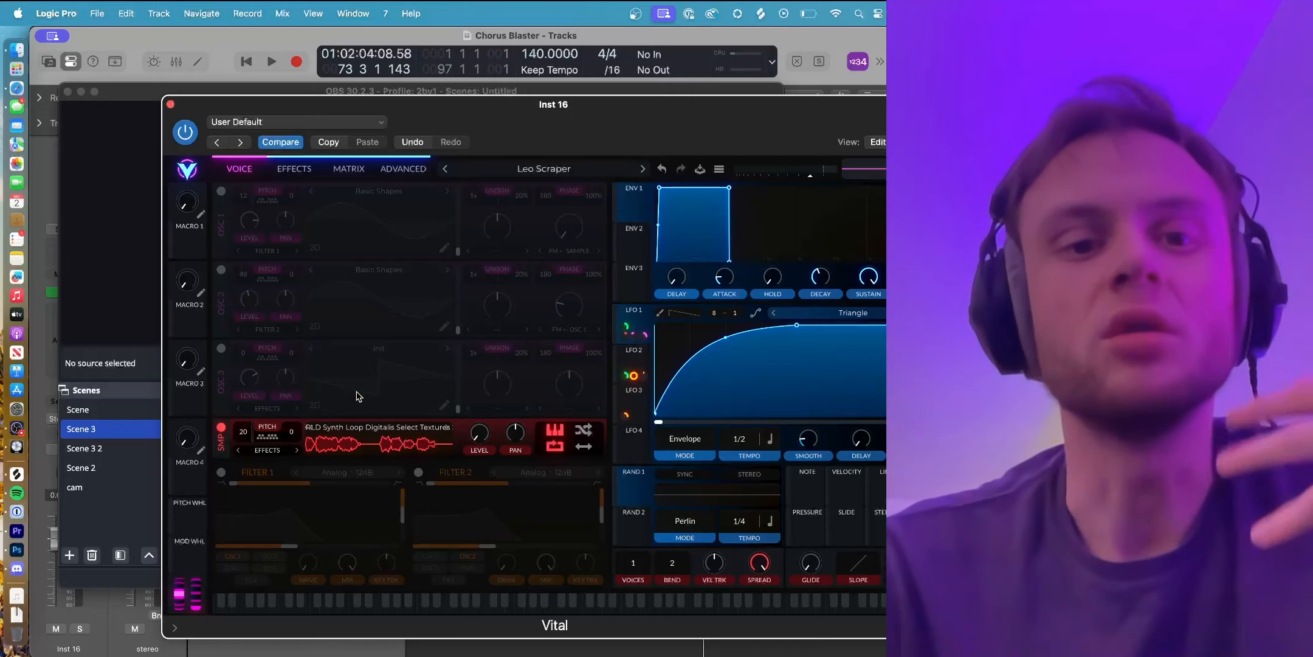
left_click(222, 191)
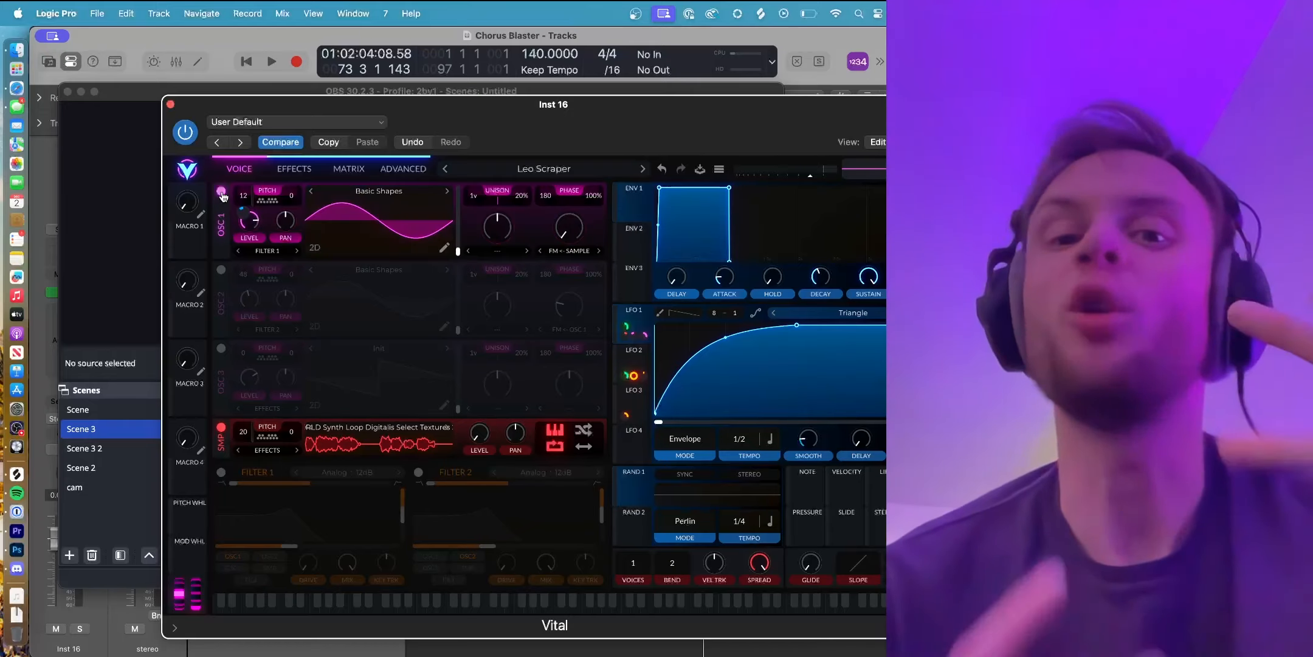
Play a note while viewing Leo Scraper's effects chain, and examine the effects from filter down to equalizer.
left_click(284, 170)
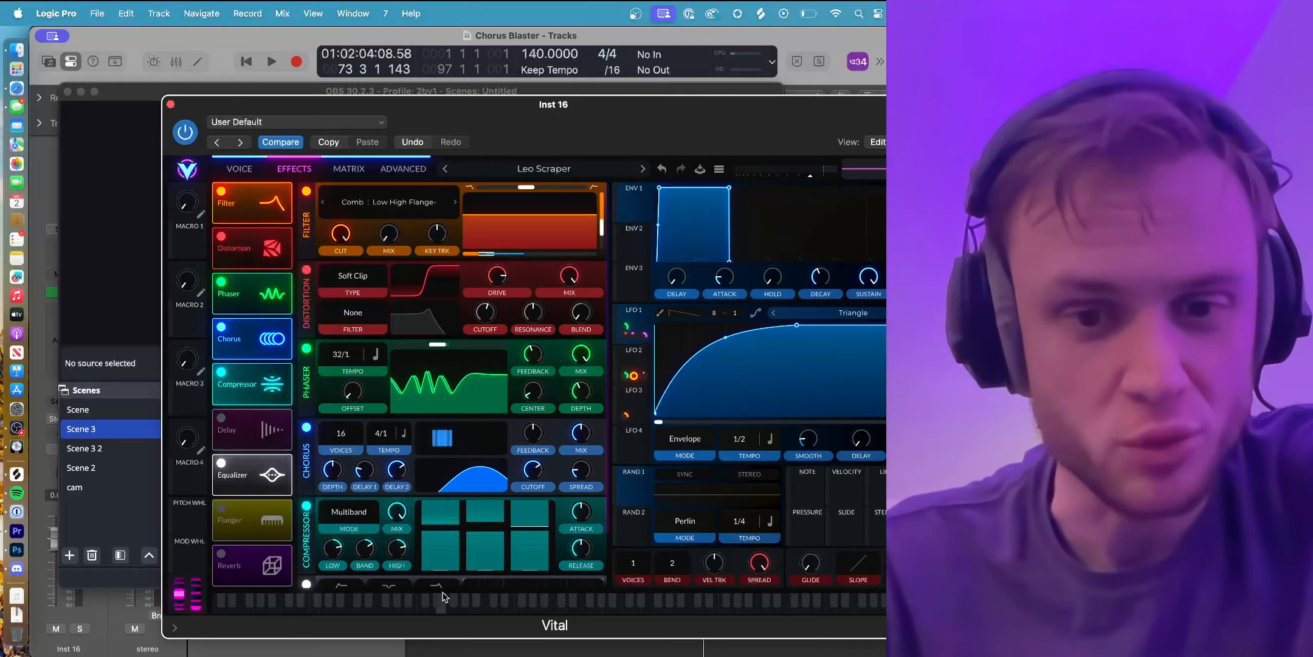
left_click(443, 602)
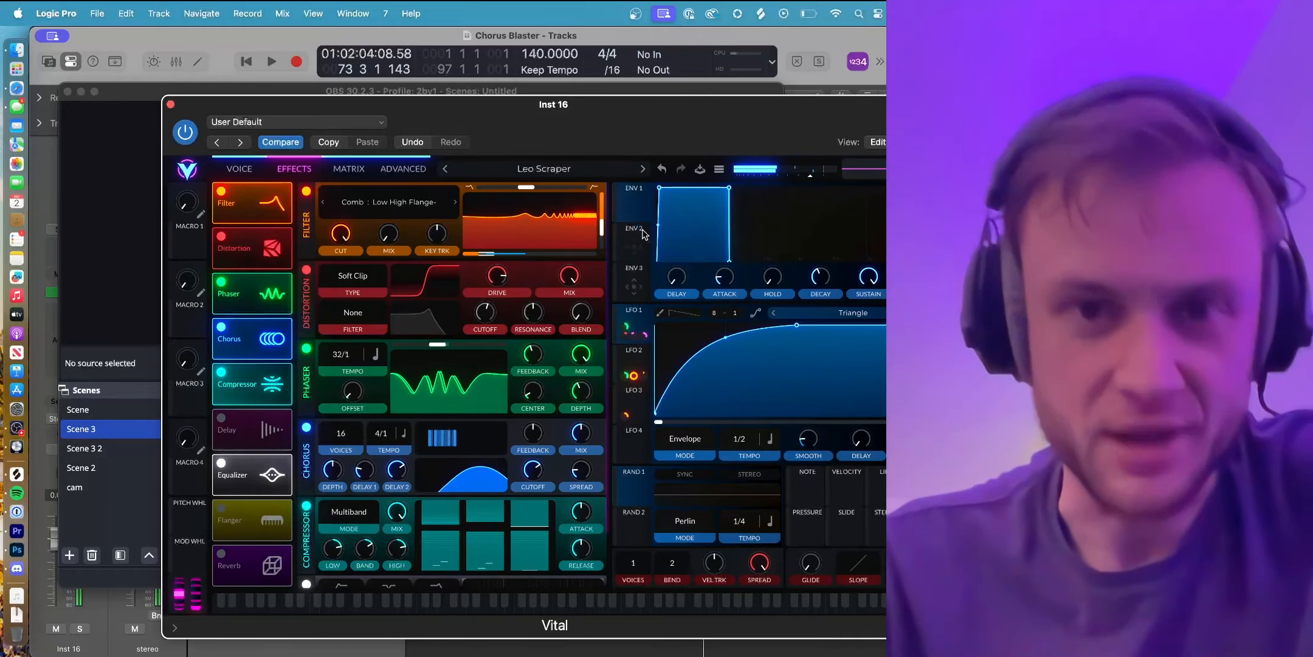
scroll(457, 474, "down", 2)
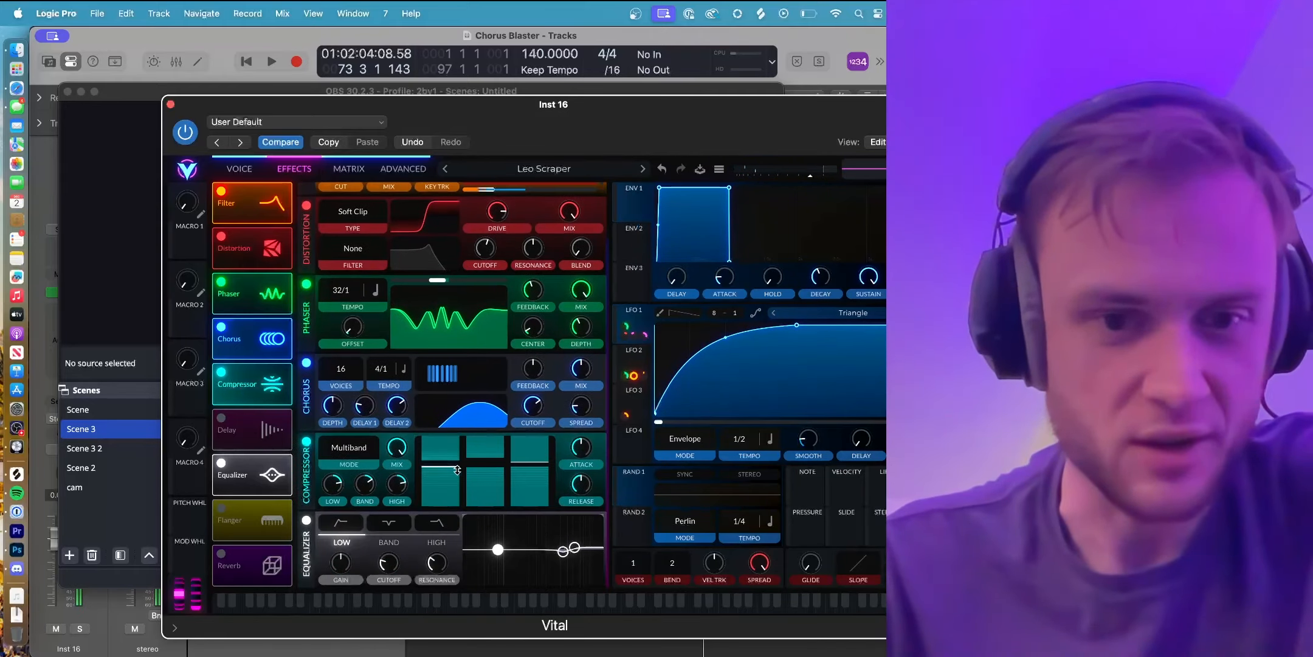
Leave Leo Scraper's effects chain, load the Absolute Squenk preset and play notes to audition it.
scroll(457, 473, "up", 2)
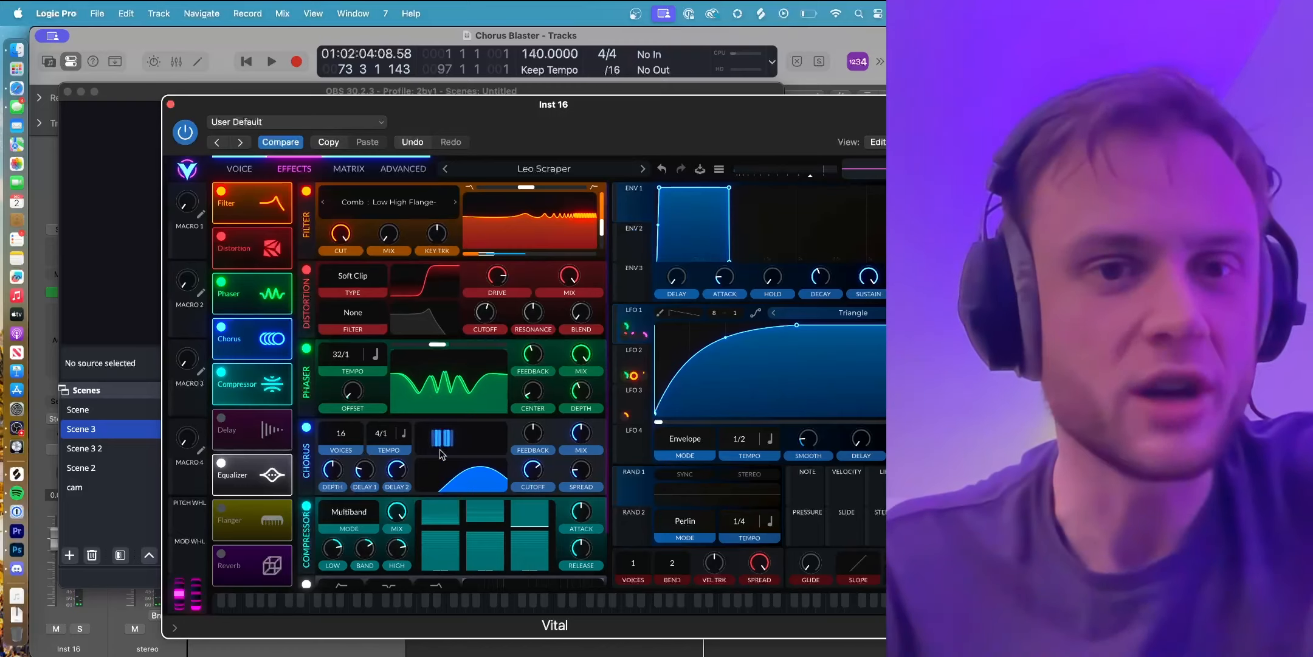
left_click(249, 175)
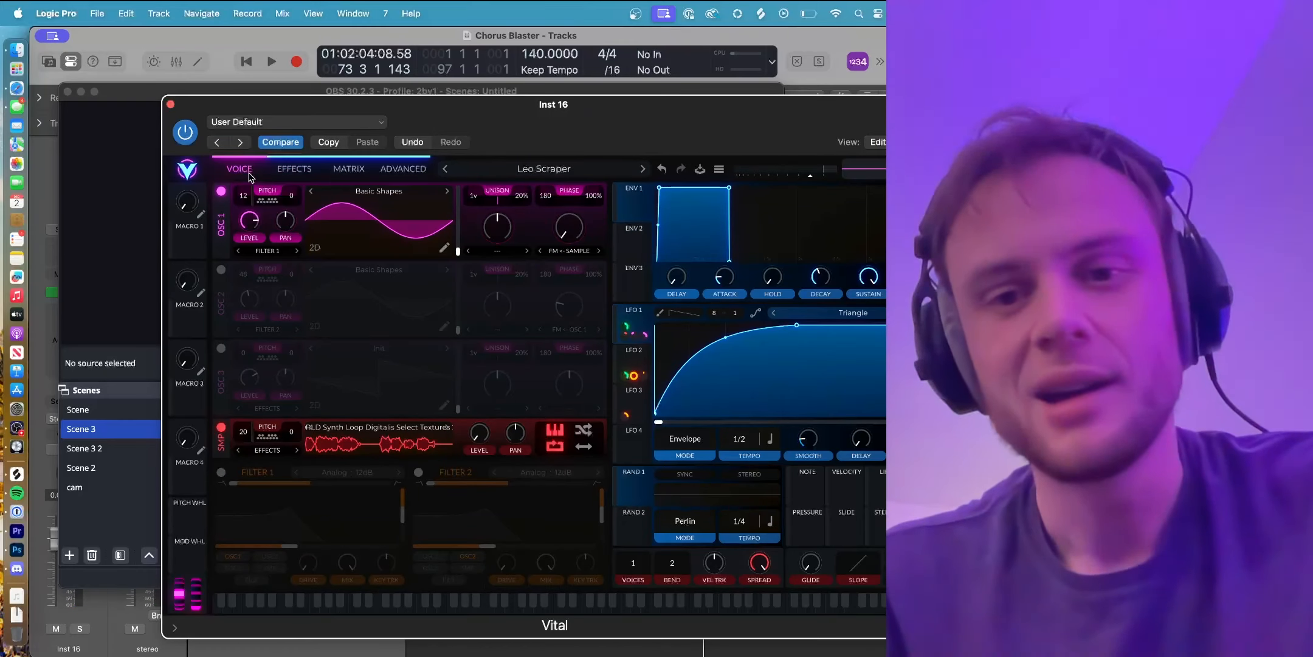
left_click(529, 174)
scroll(523, 250, "up", 3)
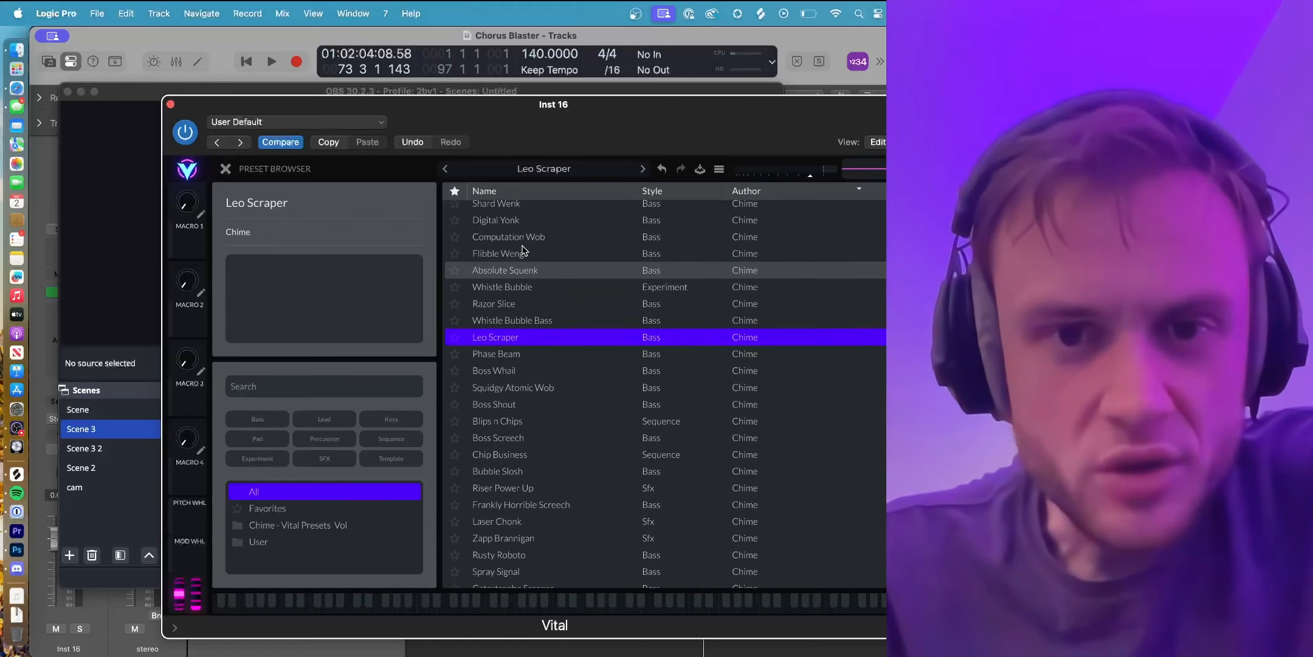
left_click(526, 273)
left_click(478, 175)
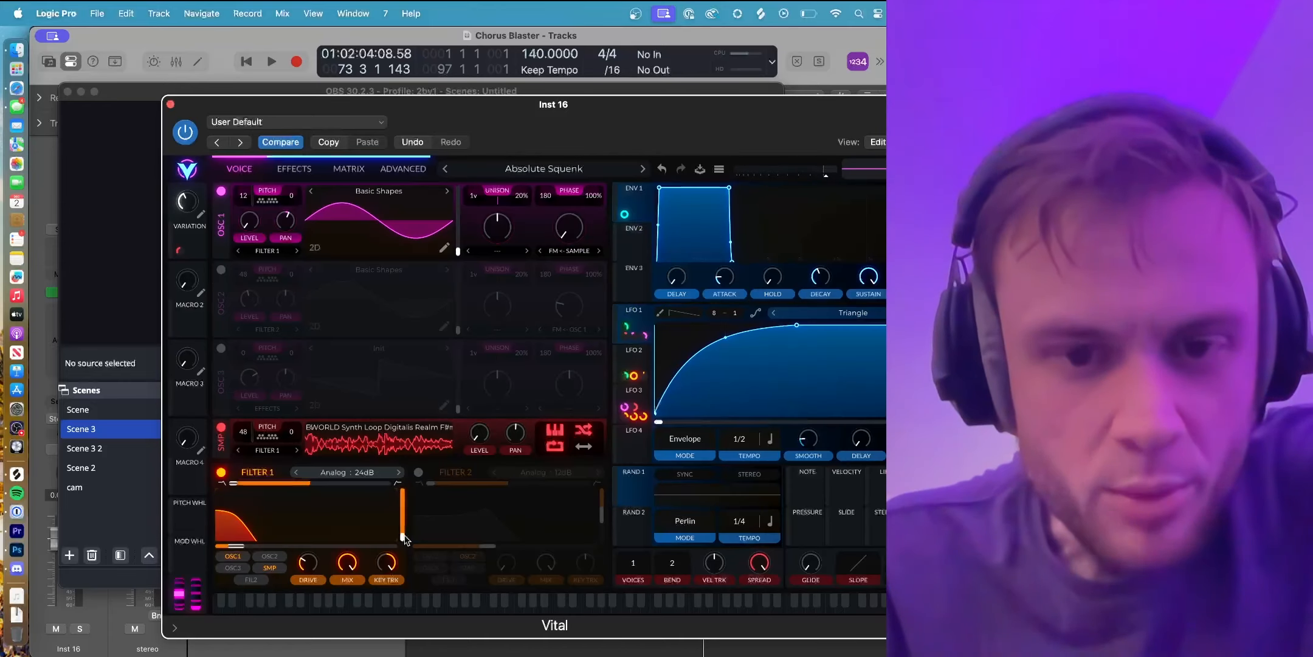
left_click(404, 608)
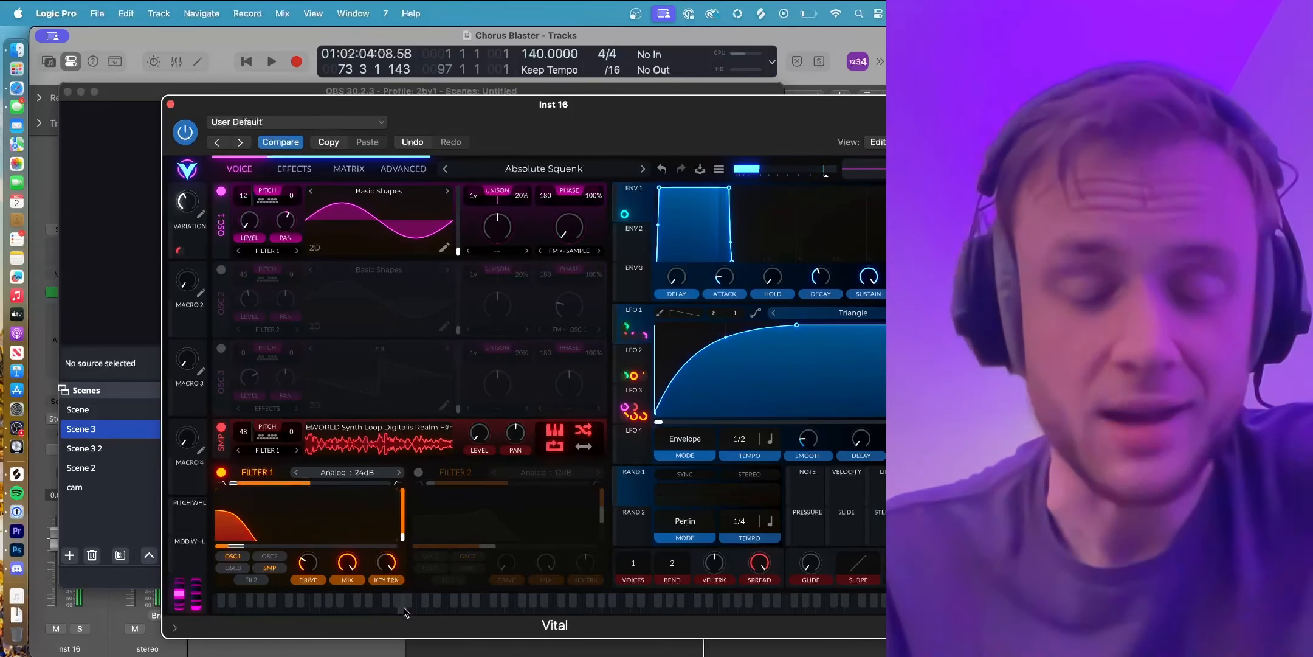
left_click(433, 608)
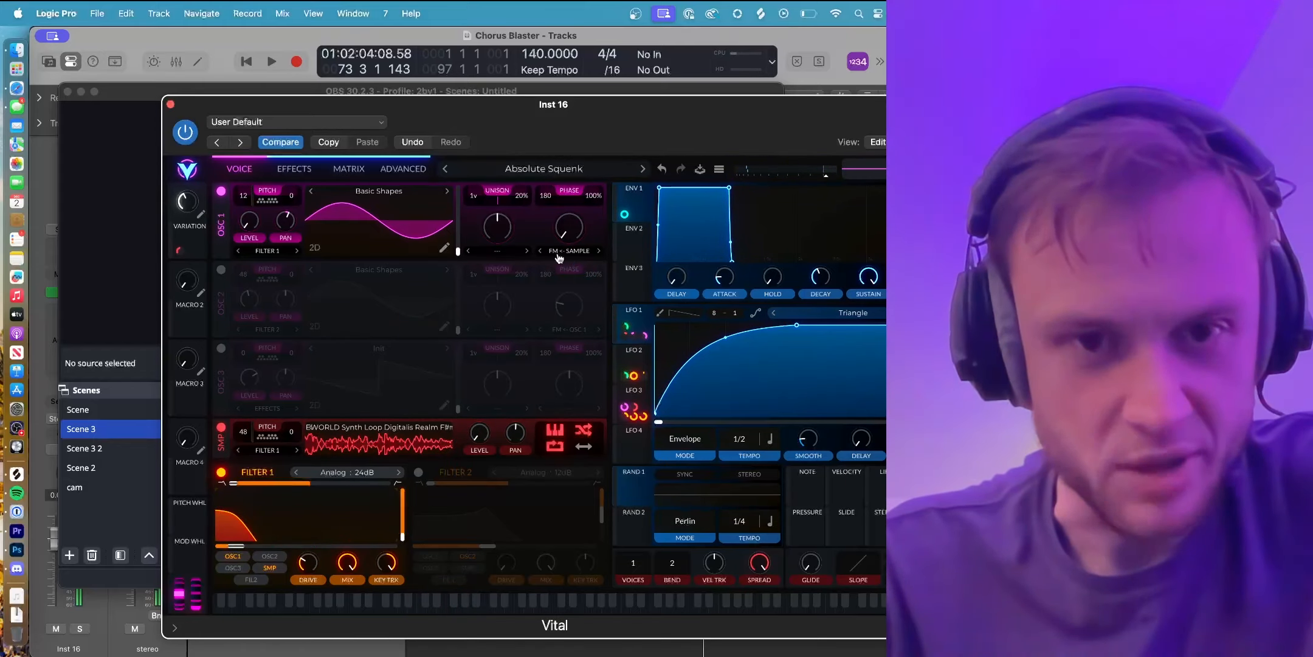
left_click(618, 171)
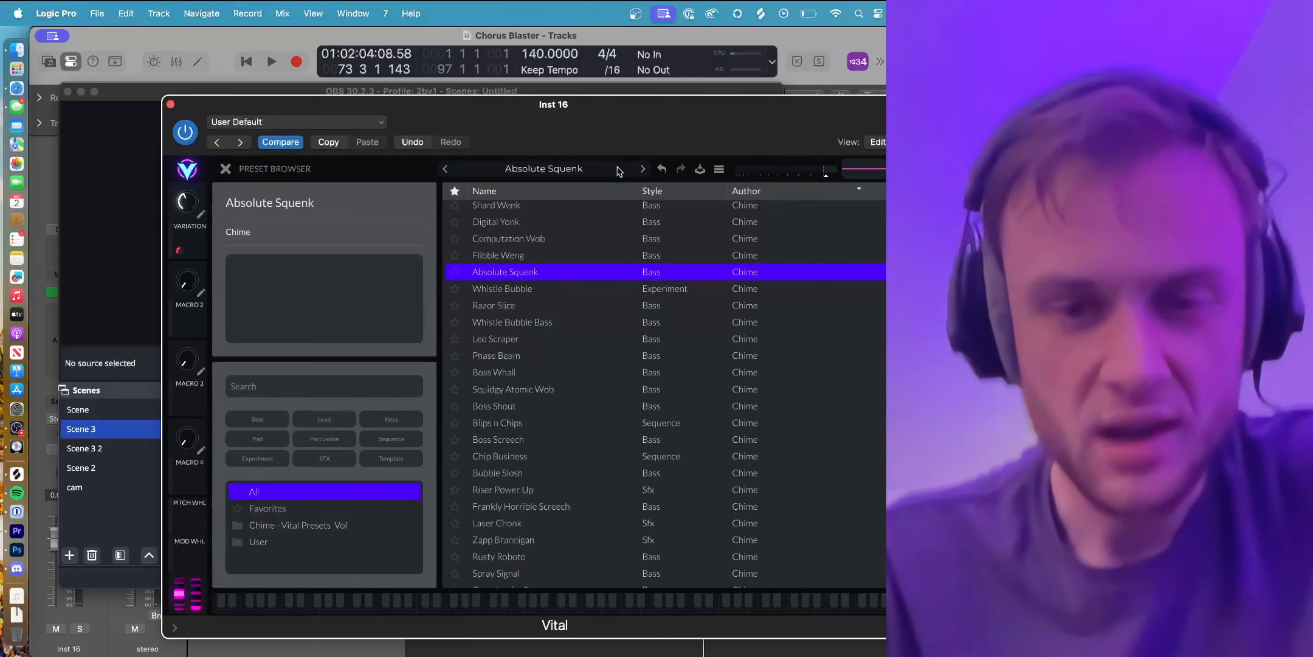
left_click(618, 171)
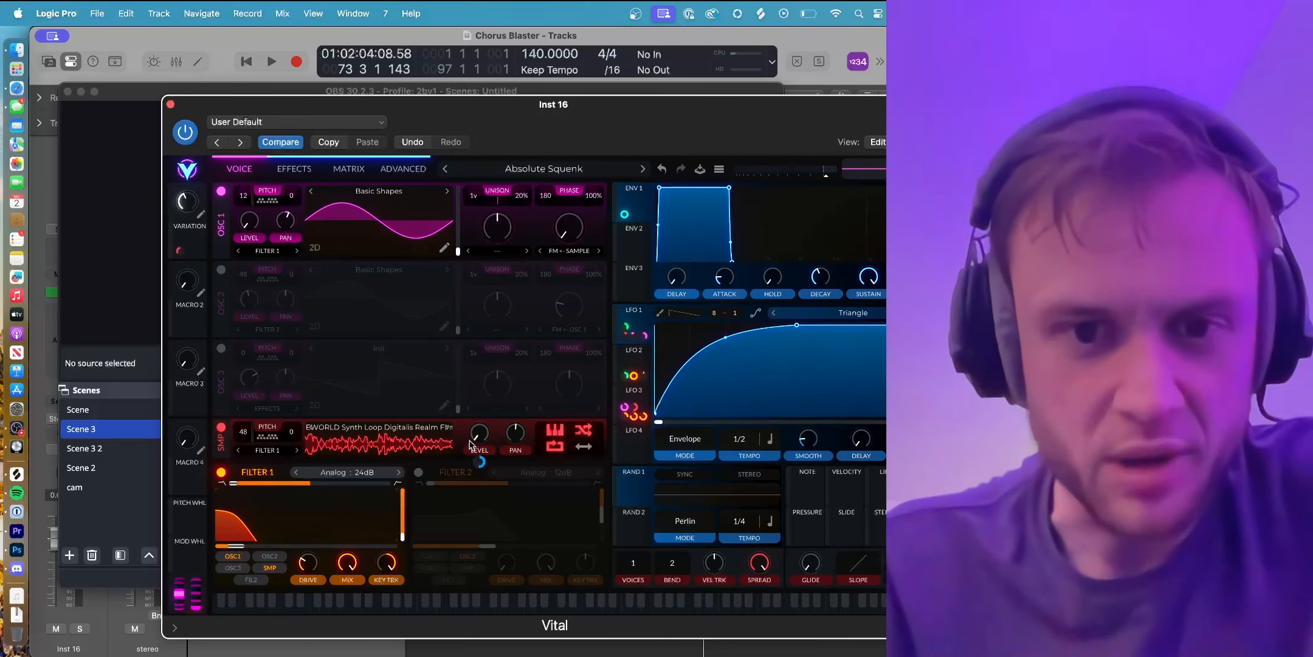
Raise the sampler level, turn off oscillator 1 and play notes to hear Absolute Squenk's sample on its own.
left_click_drag(471, 445, 476, 375)
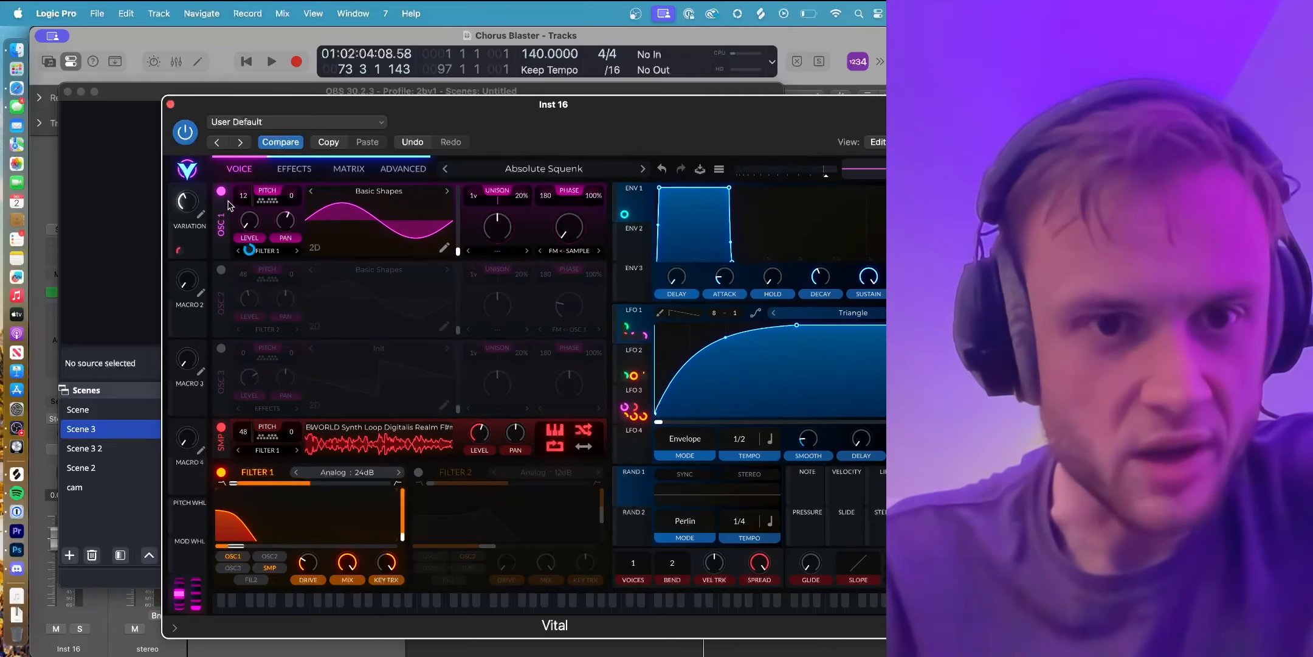
left_click(222, 191)
left_click(413, 601)
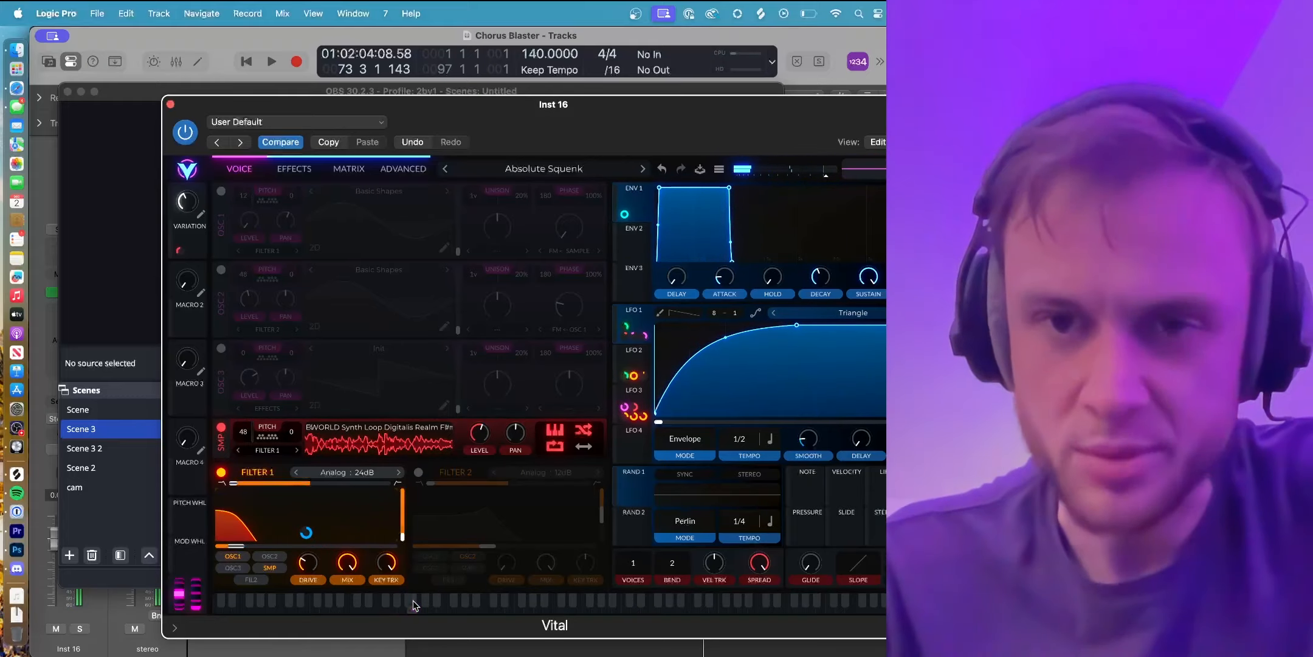
left_click(413, 601)
left_click(413, 601)
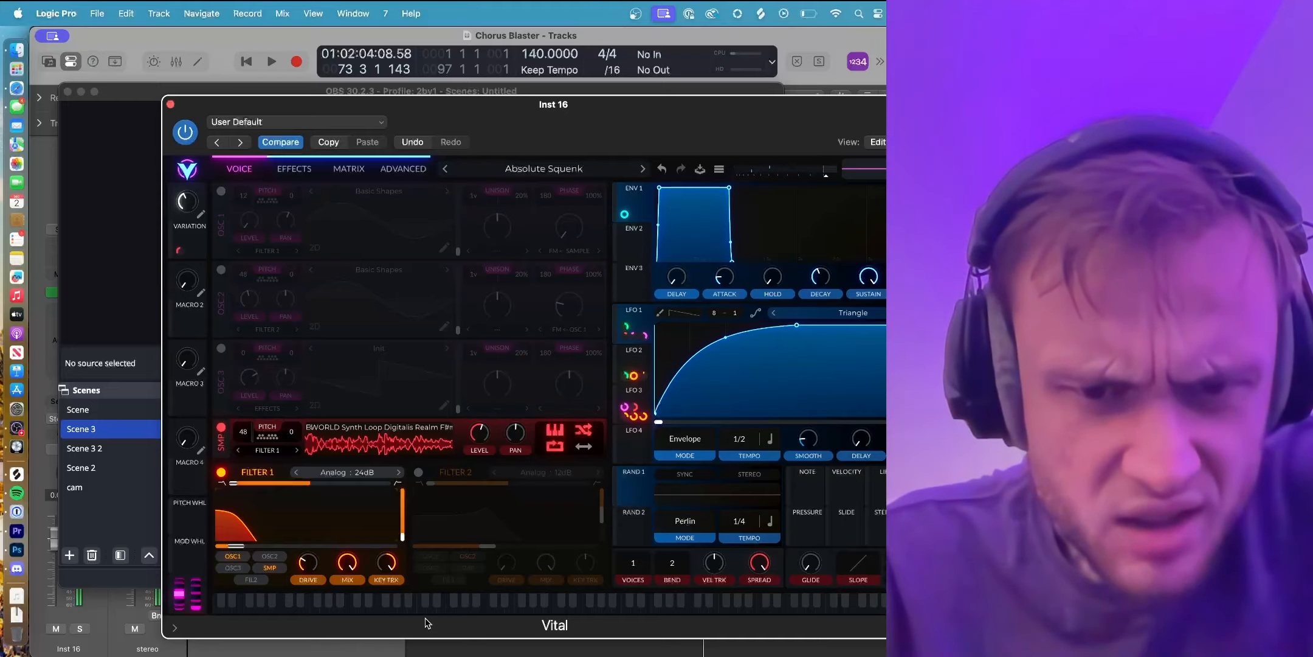
left_click(382, 605)
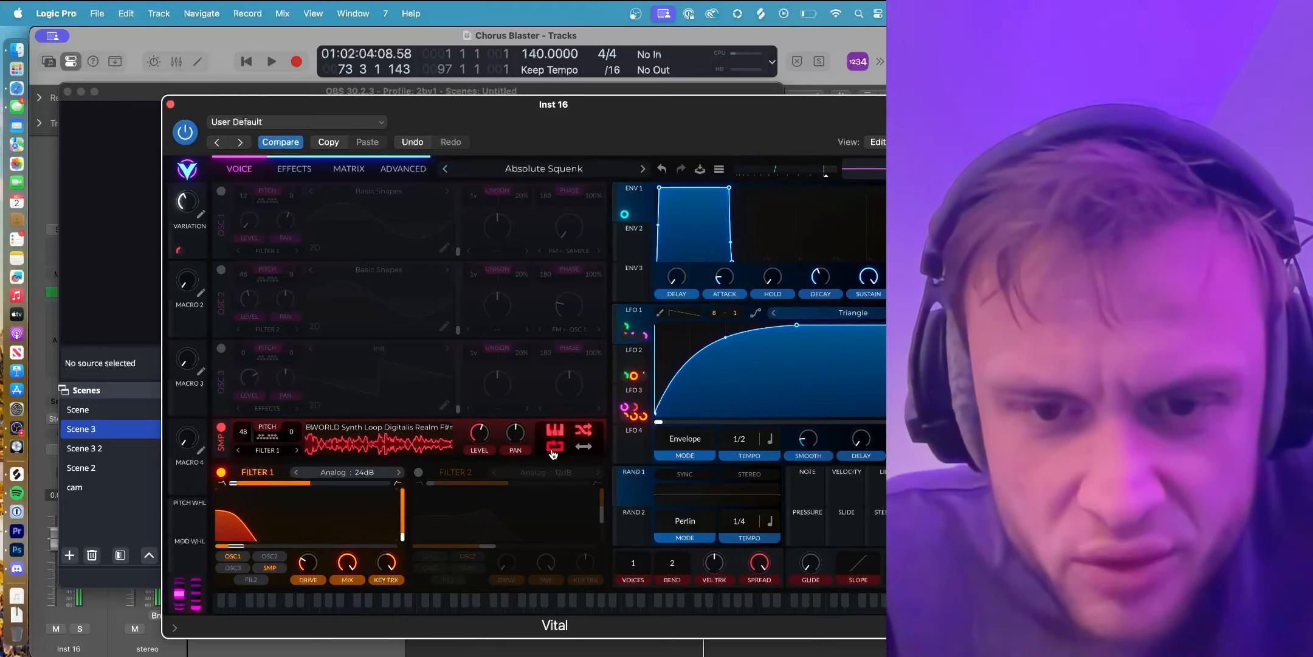
Play more notes through the isolated sample while examining the sampler's loop and random phase options.
left_click(428, 601)
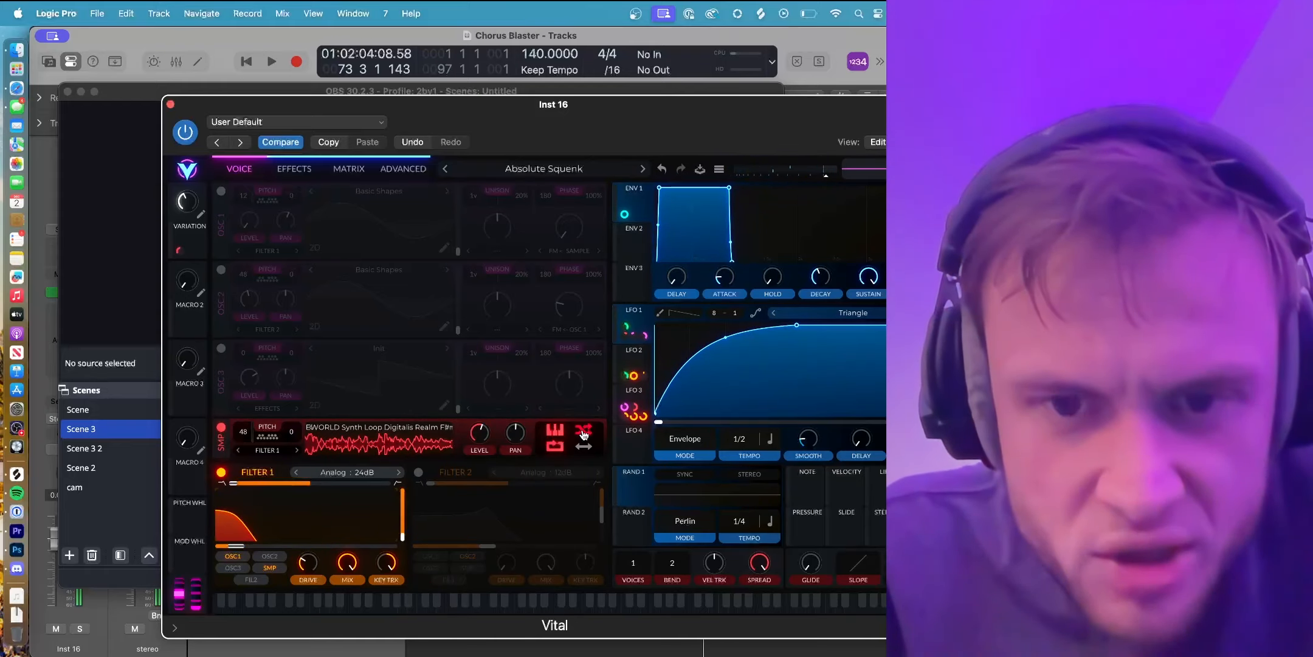
left_click(420, 604)
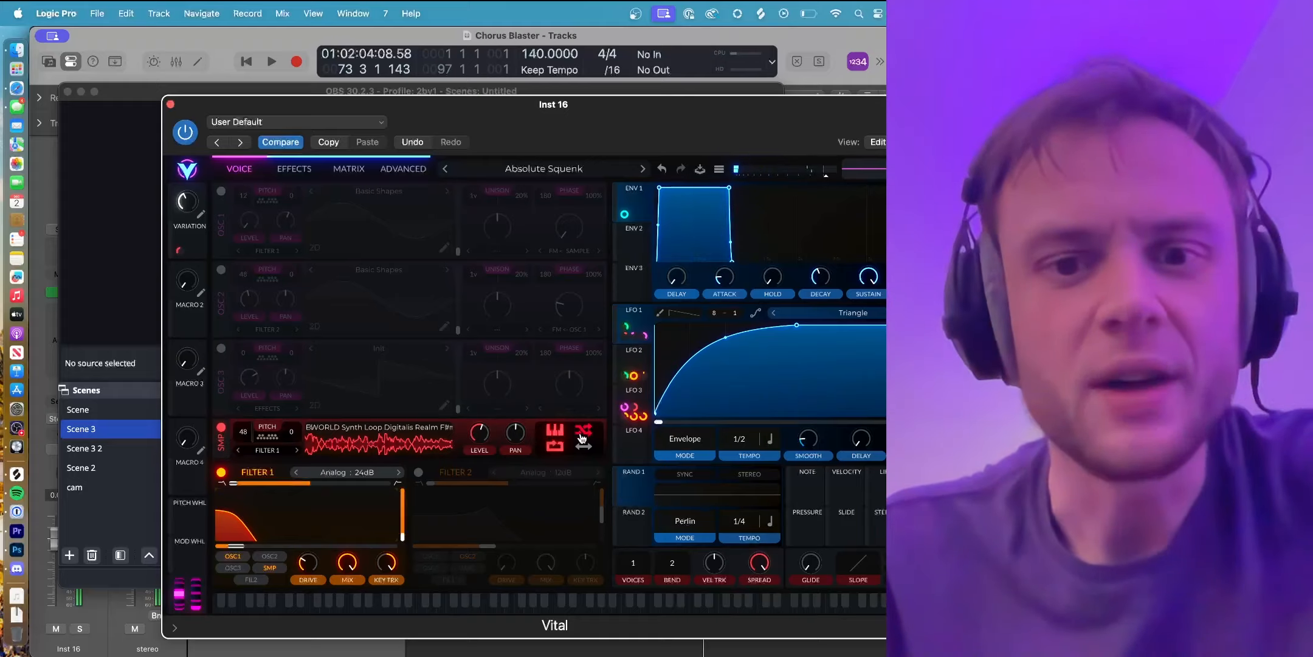
left_click(585, 429)
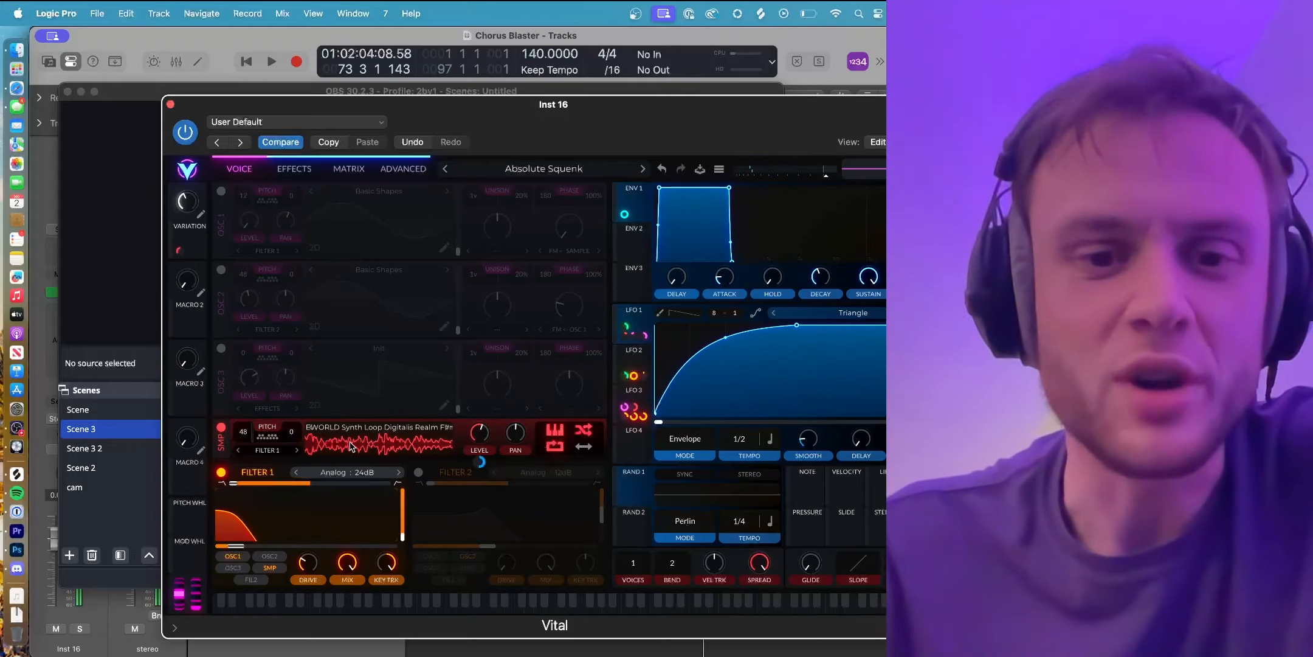
left_click(475, 604)
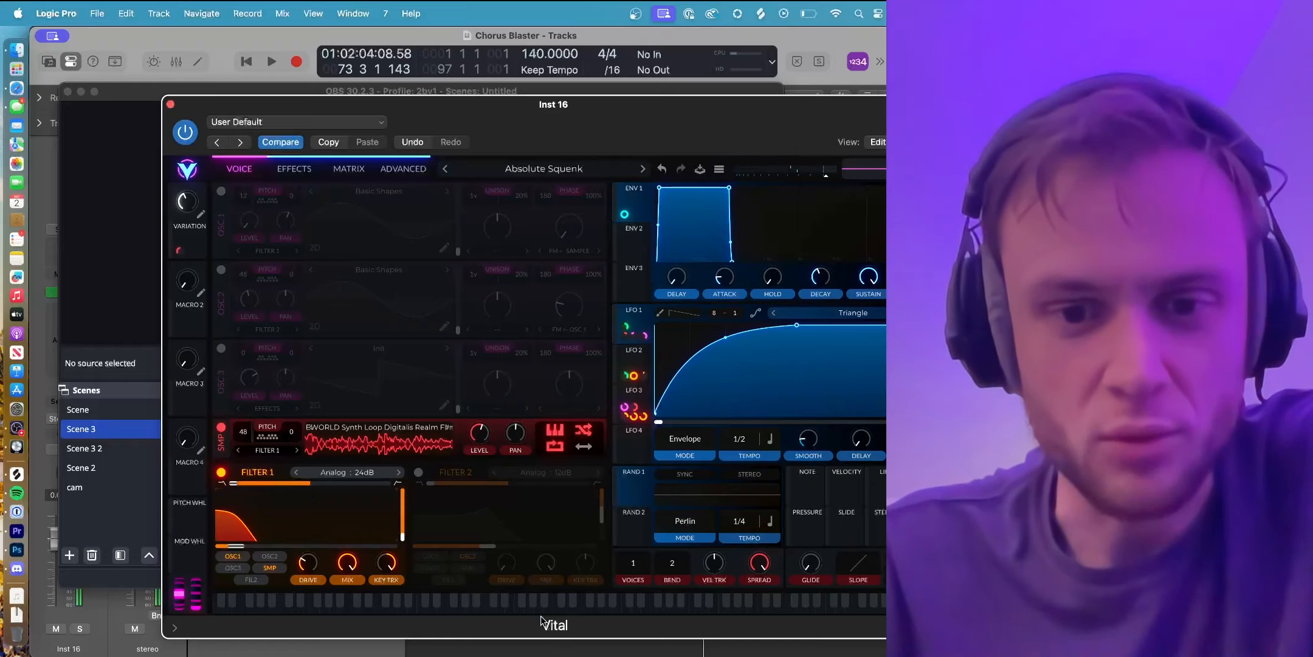
left_click(533, 603)
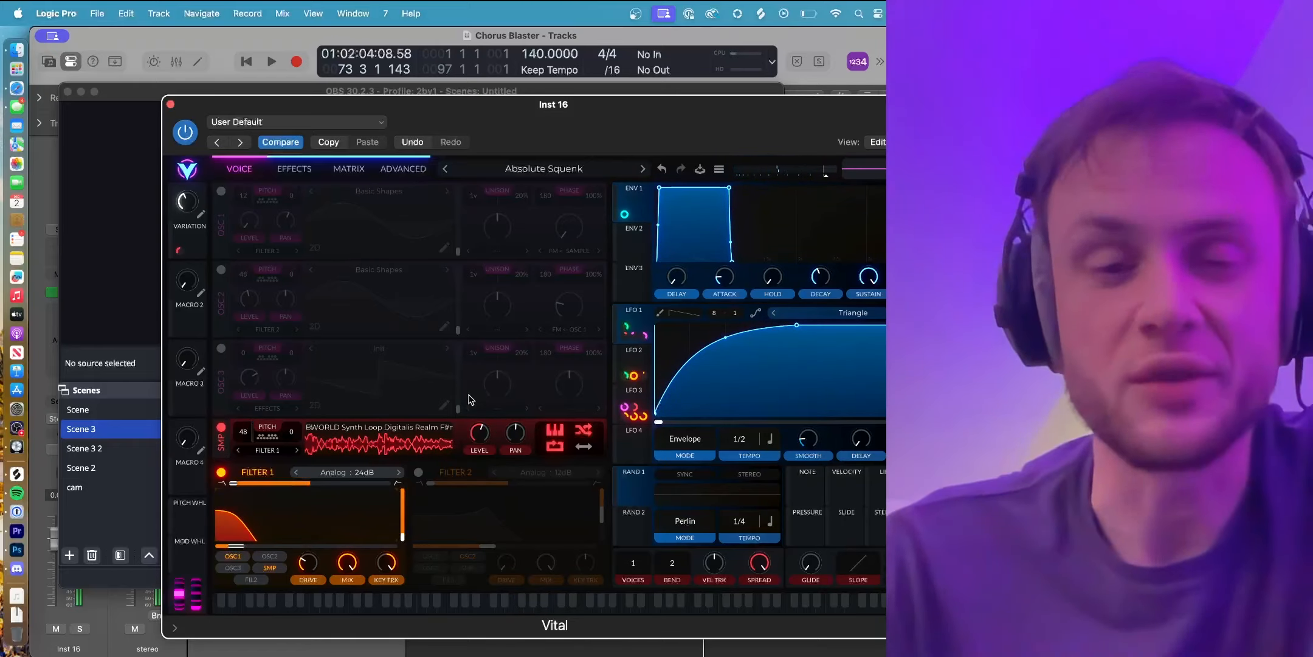
Turn oscillator 1 back on, lower the sampler level back down and play the complete Absolute Squenk patch.
left_click(221, 191)
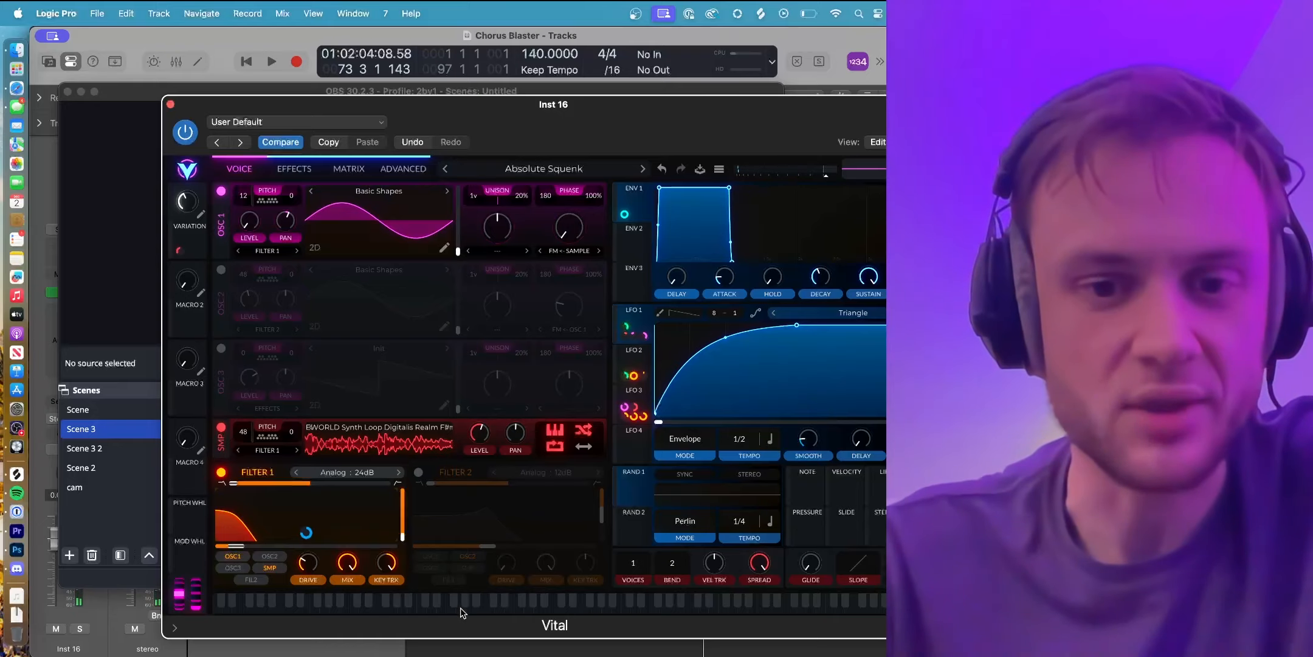
left_click(421, 602)
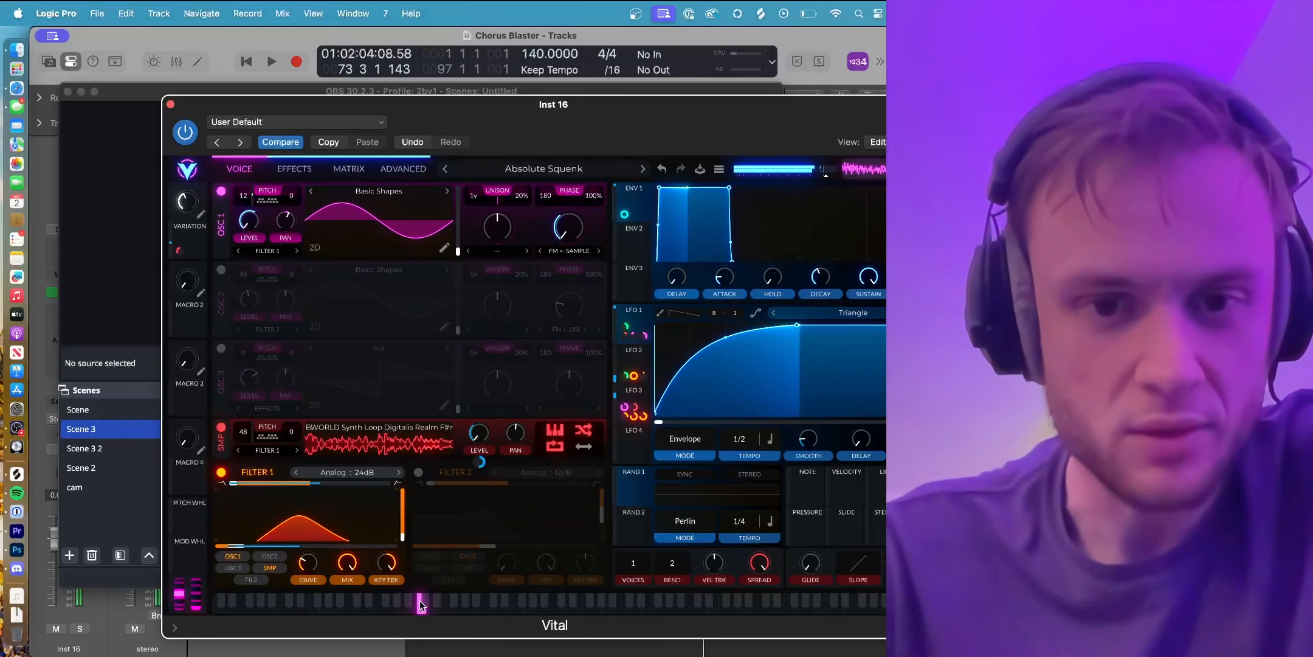
left_click(421, 601)
left_click(421, 601)
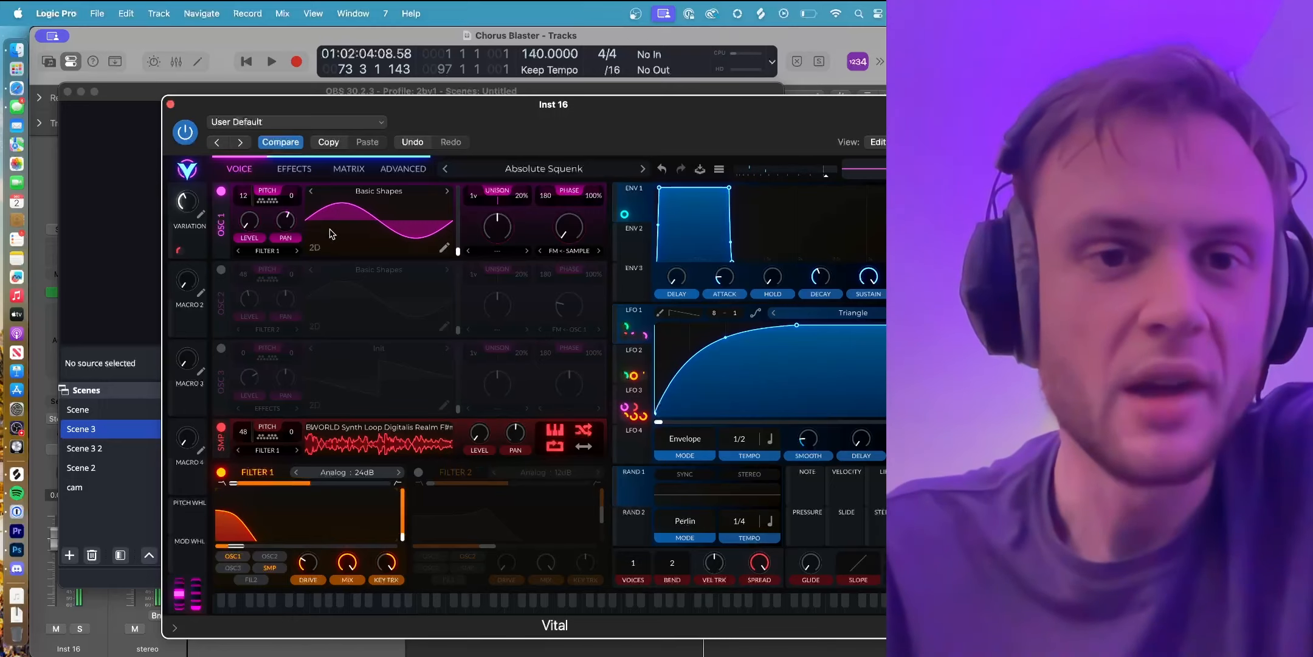
Bring up Absolute Squenk's effects chain for review.
left_click(294, 169)
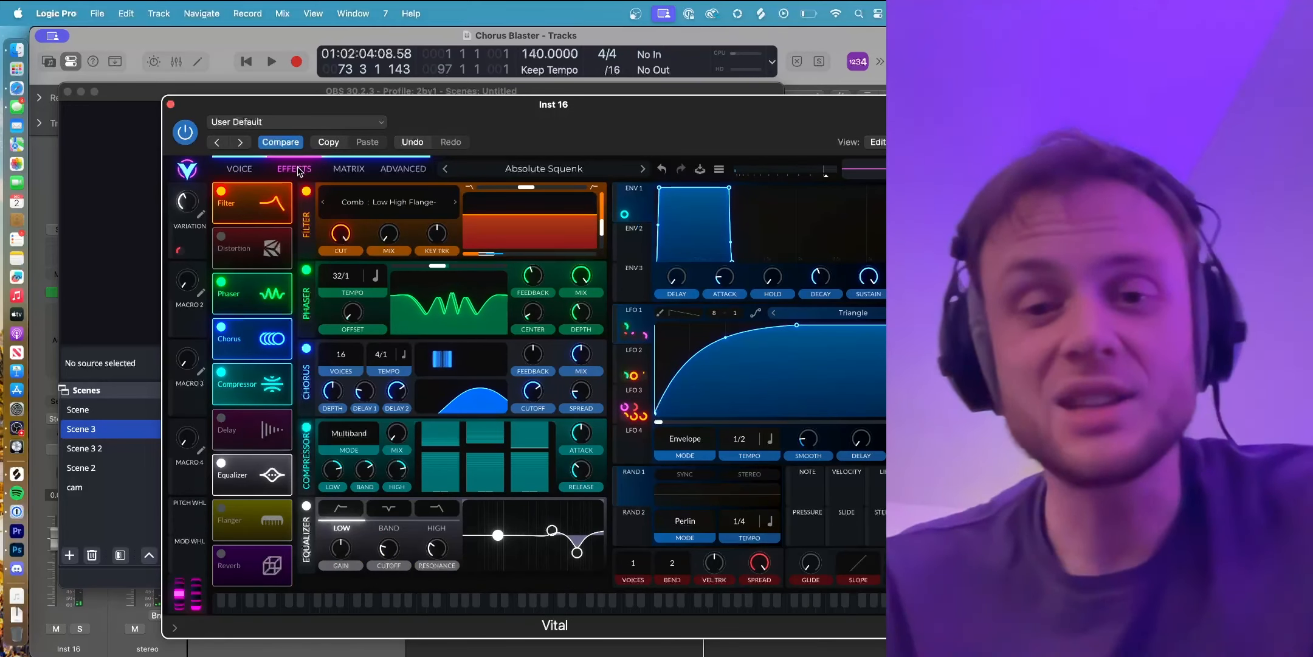